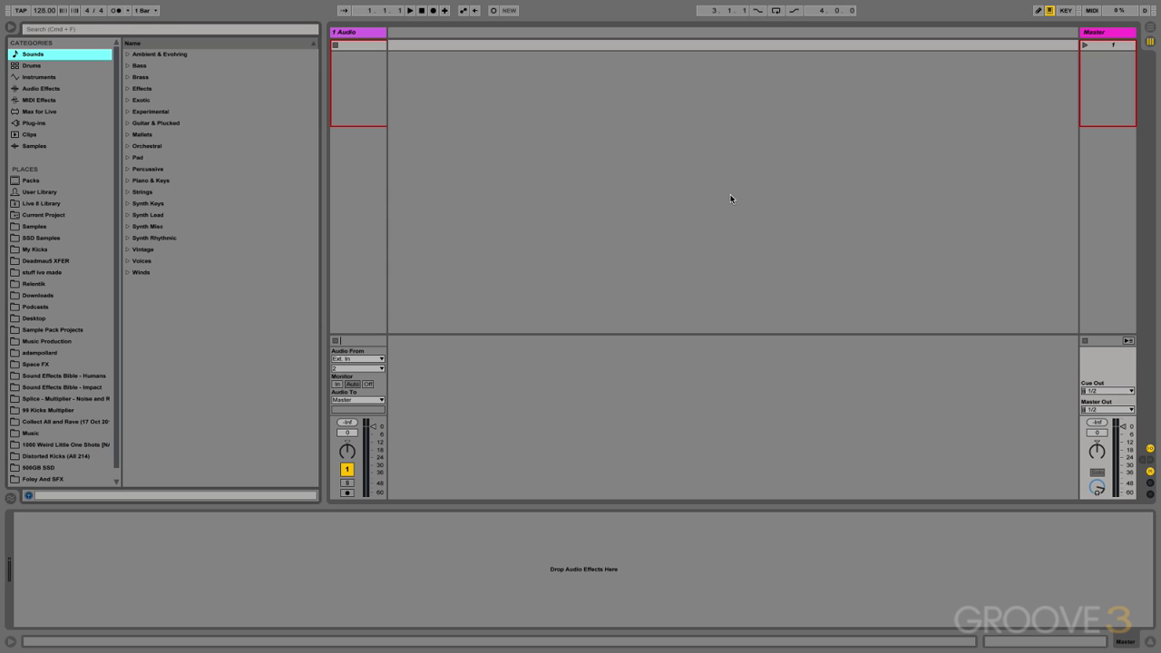
# - Switch to the Arrangement view and select the eight bars from bar 17 to bar 25 on the audio track
pyautogui.press('Tab')
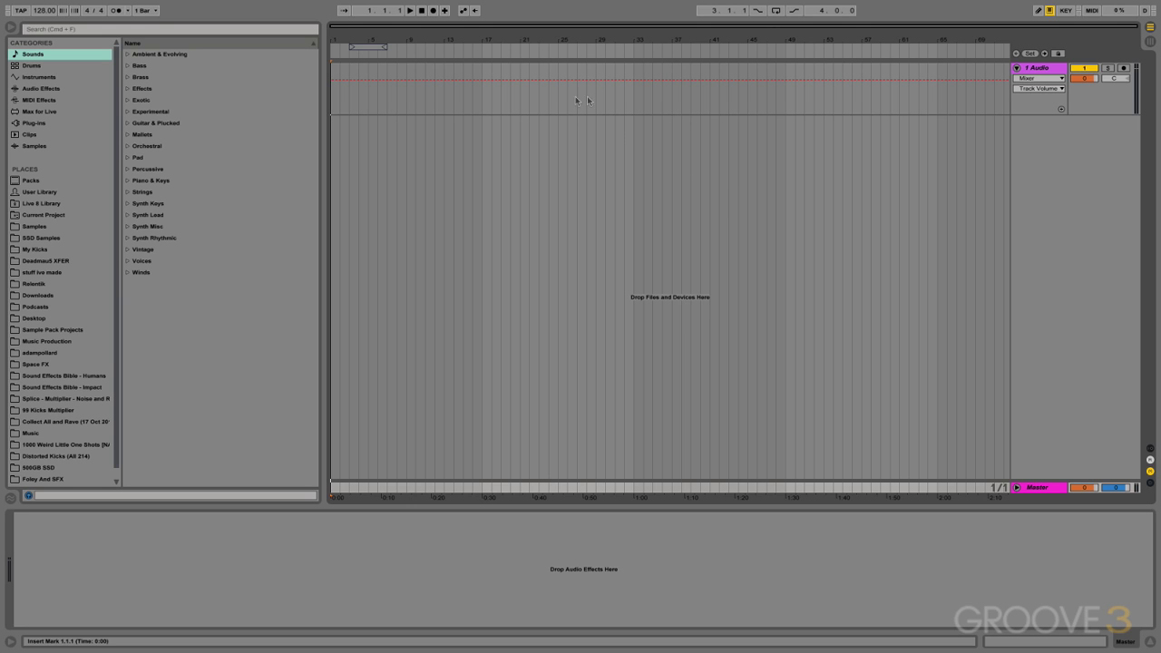
pyautogui.moveTo(483, 108); pyautogui.dragTo(556, 114)
pyautogui.press('z')
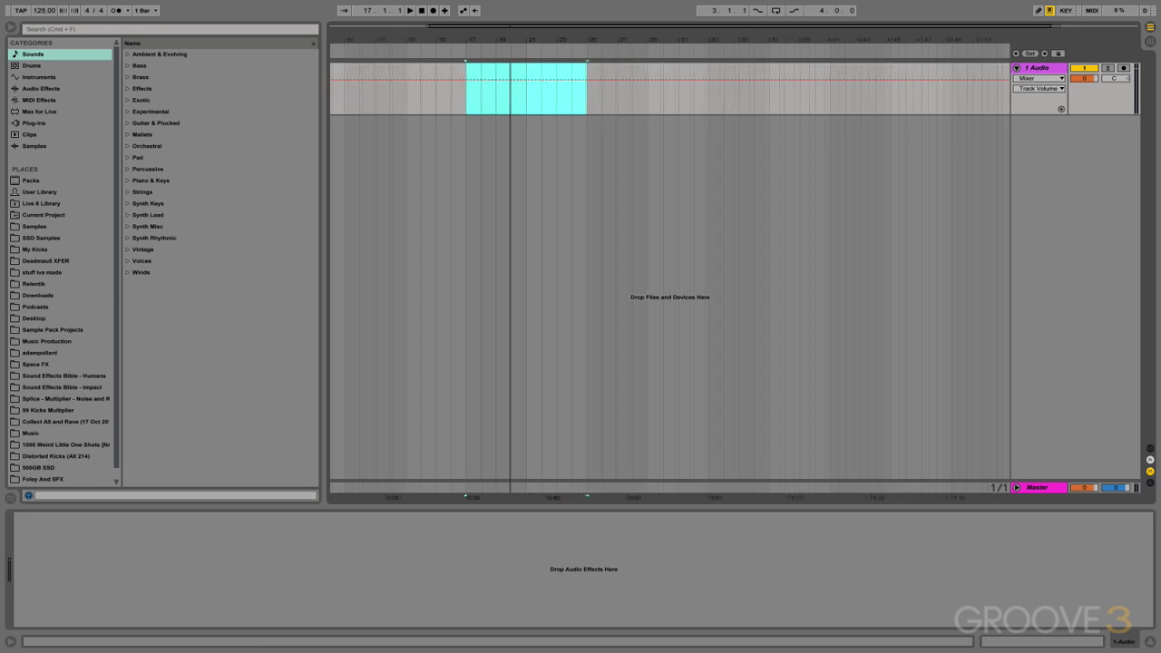
pyautogui.moveTo(505, 44); pyautogui.dragTo(506, 37)
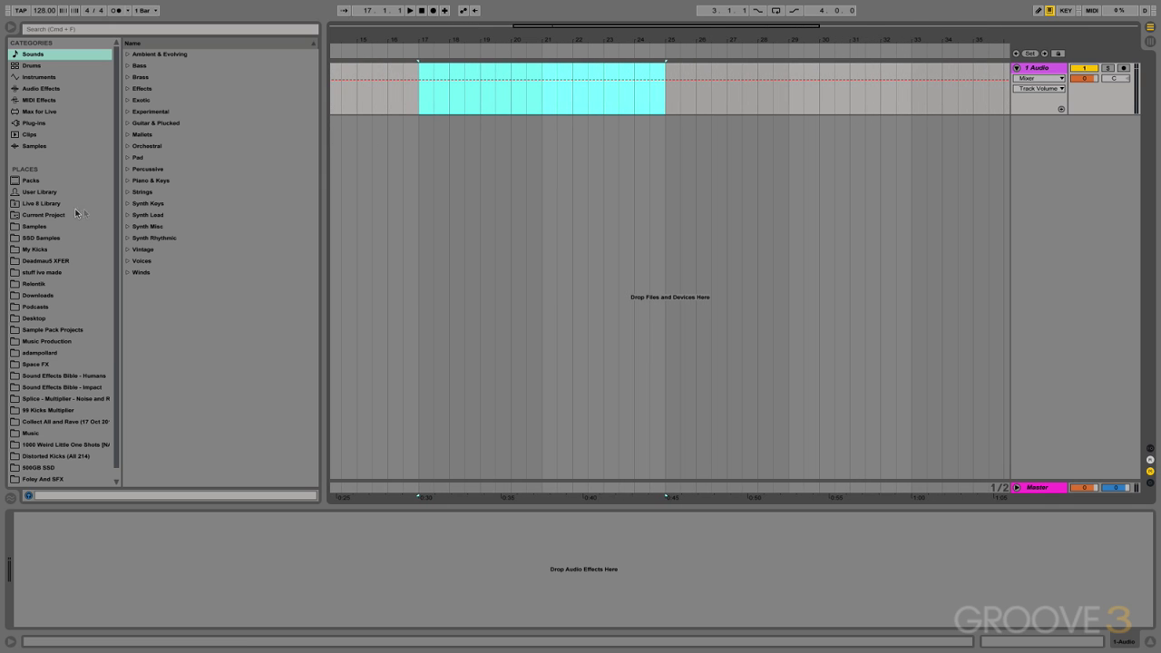
# - Audition the Hall Kicks samples in the Deadmau5 XFER Kicks folder and place XF_KickHall08 at bar 21 on a new track
pyautogui.click(45, 261)
pyautogui.click(127, 100)
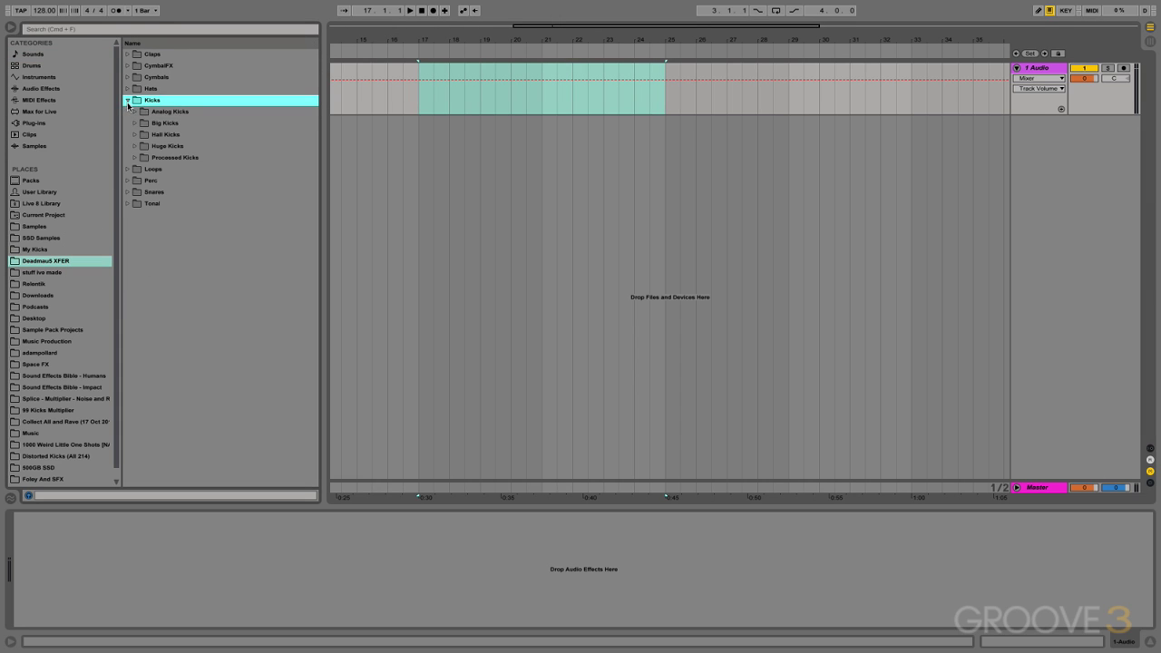
pyautogui.click(134, 135)
pyautogui.click(186, 158)
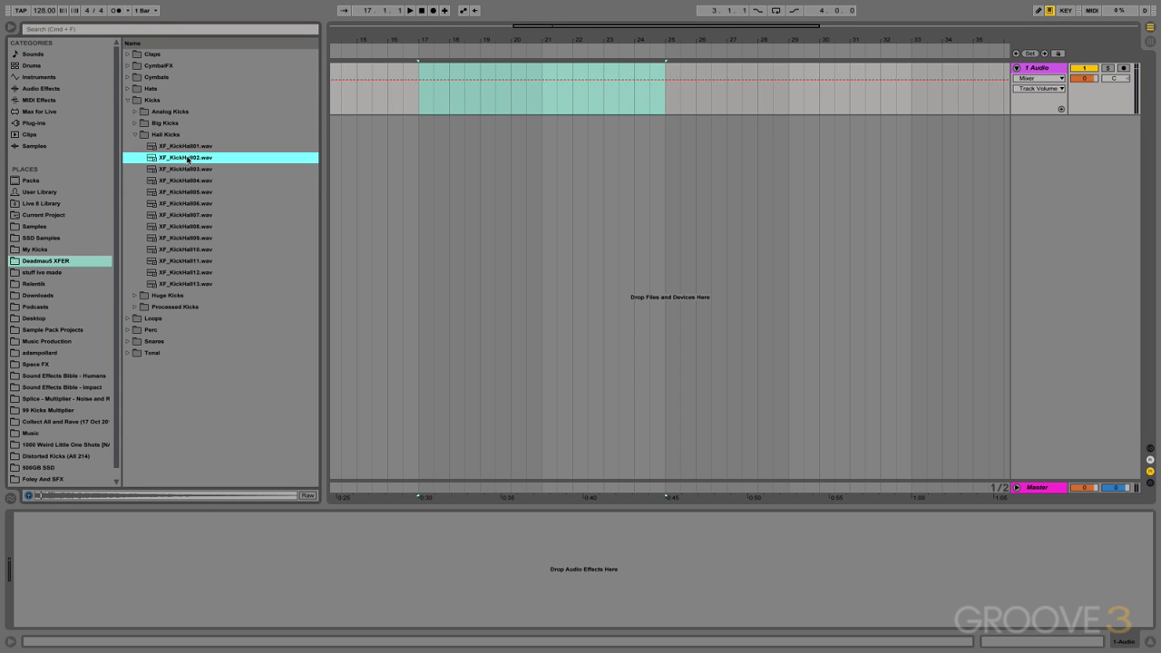
pyautogui.click(192, 204)
pyautogui.click(191, 215)
pyautogui.click(191, 227)
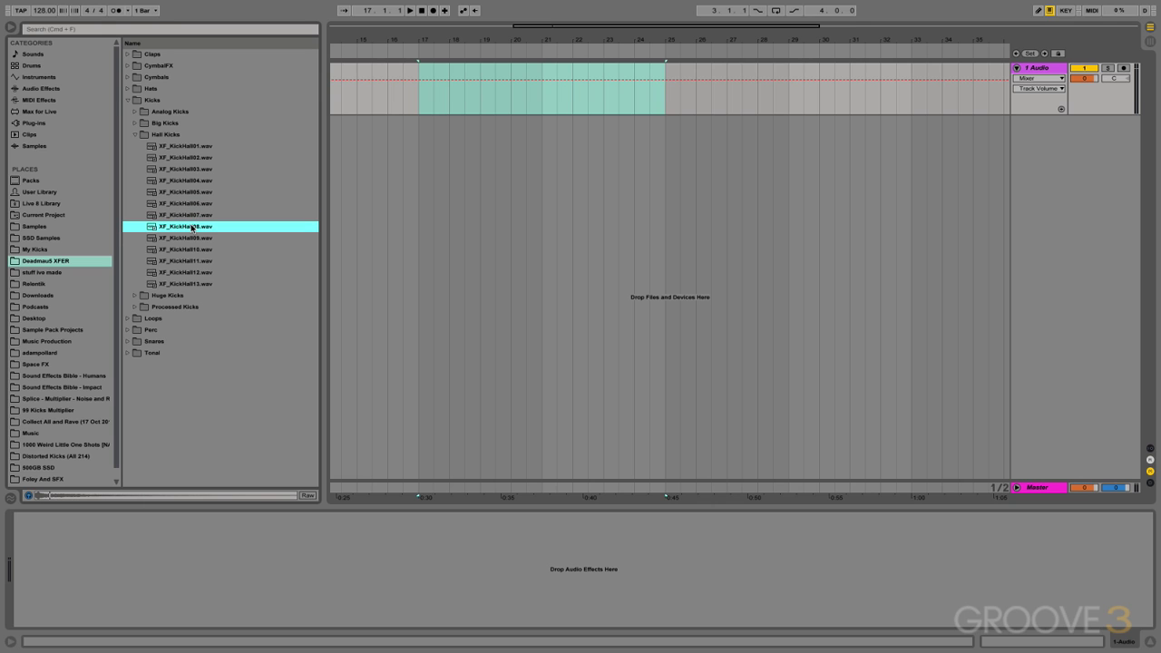
pyautogui.moveTo(179, 231)
pyautogui.mouseDown()
pyautogui.moveTo(246, 202)
pyautogui.moveTo(539, 136)
pyautogui.mouseUp()
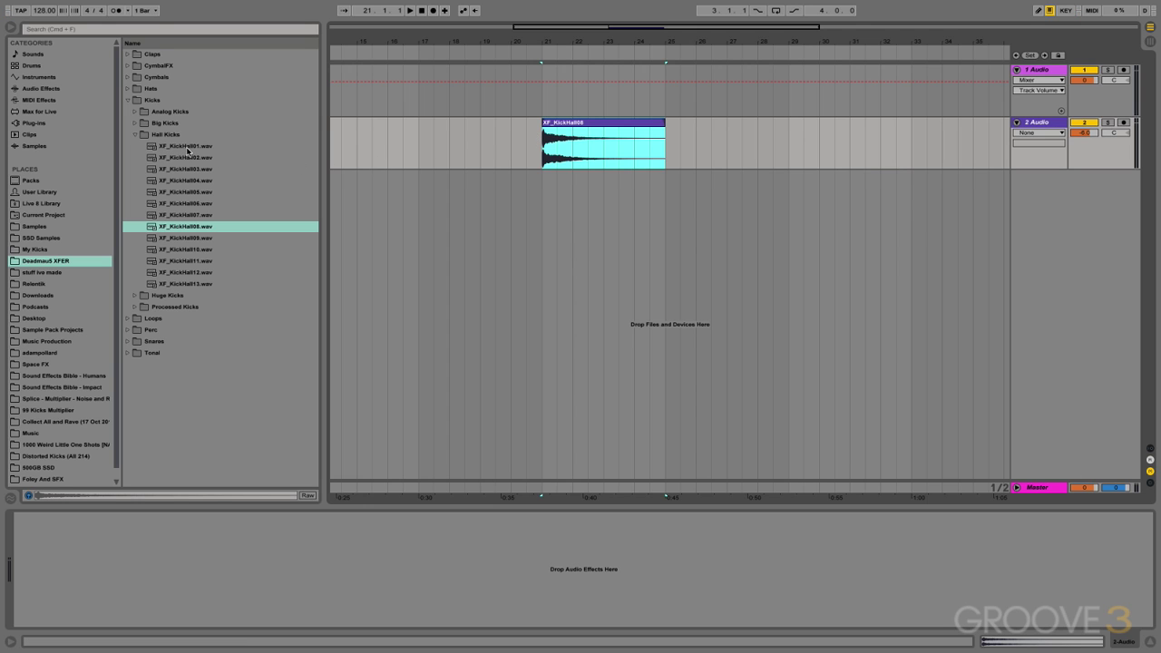
# - Place XF_KickHall01 at bar 17 on another new track and turn Warp off for both kick clips
pyautogui.moveTo(187, 149); pyautogui.dragTo(426, 191)
pyautogui.click(511, 181)
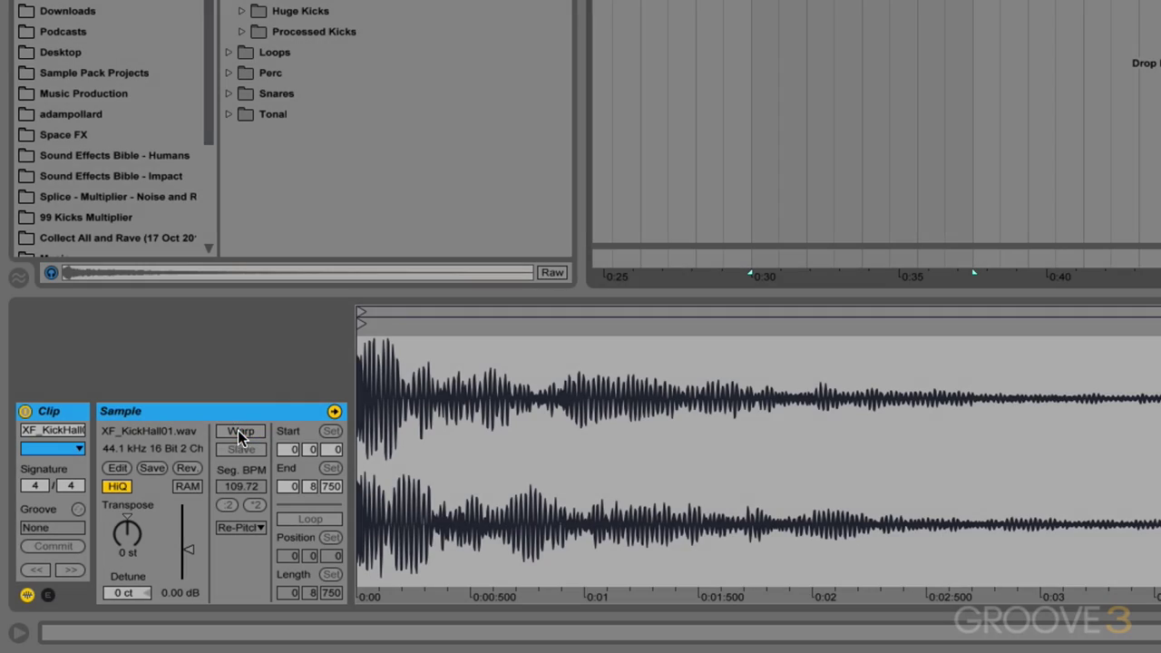
pyautogui.click(241, 433)
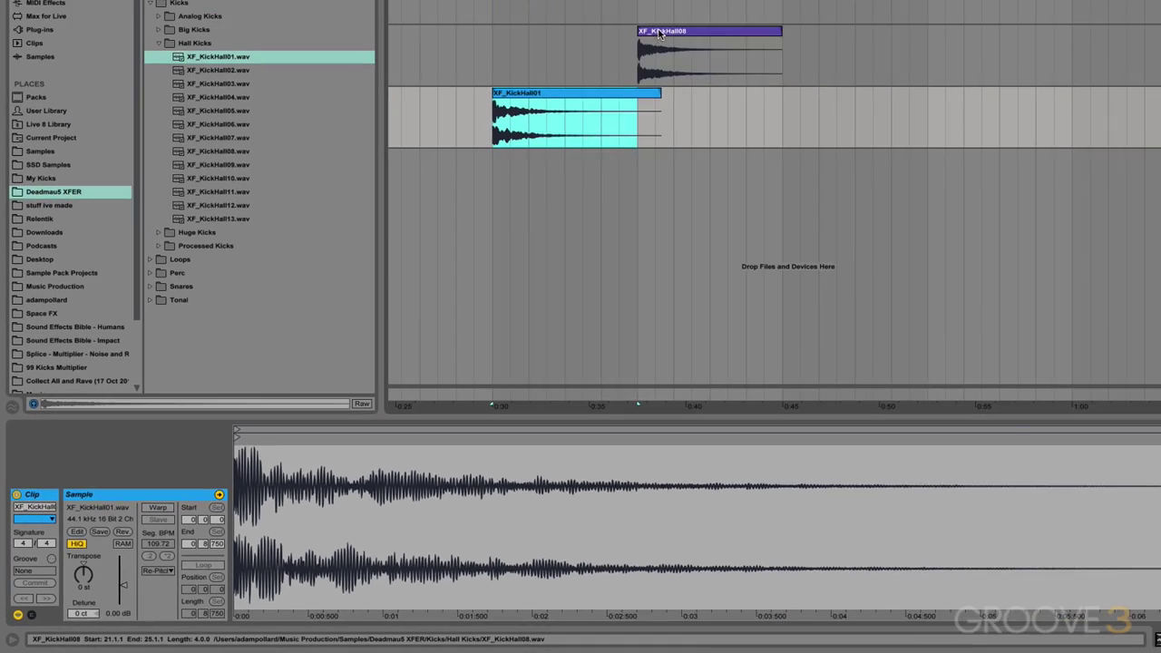
pyautogui.click(659, 34)
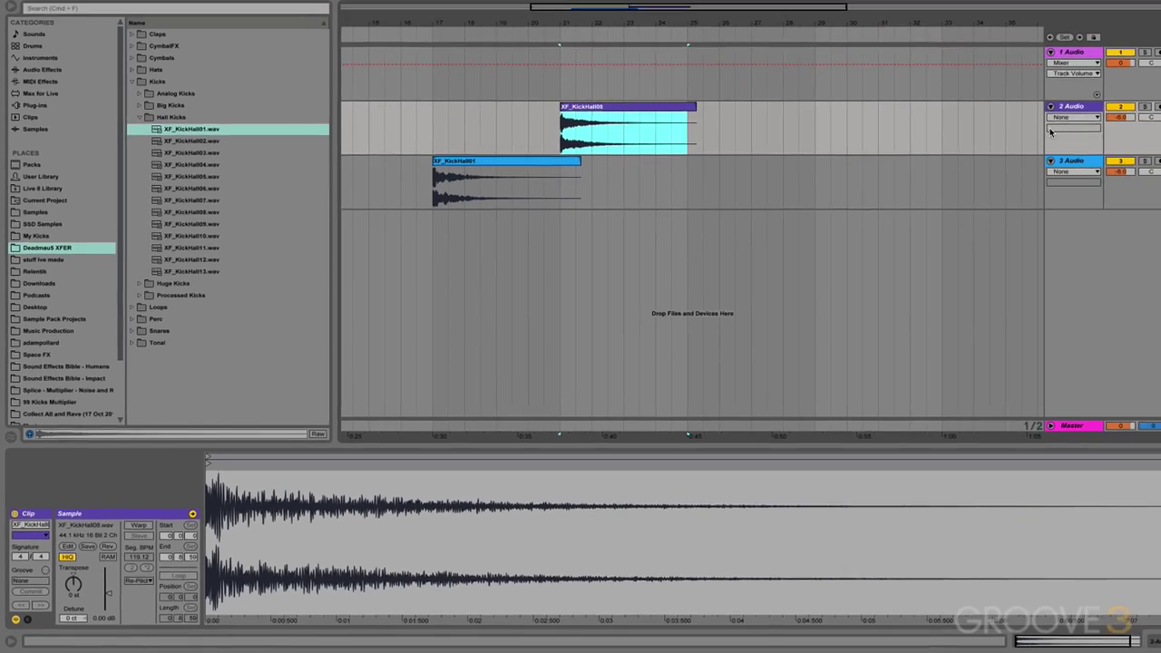
# - Delete the empty audio track above the two kick tracks
pyautogui.click(1039, 177)
pyautogui.click(1048, 70)
pyautogui.press('Delete')
# - Play the kicks from bar 17 and set the volume of both kick tracks to -10 dB
pyautogui.click(537, 118)
pyautogui.press('space')
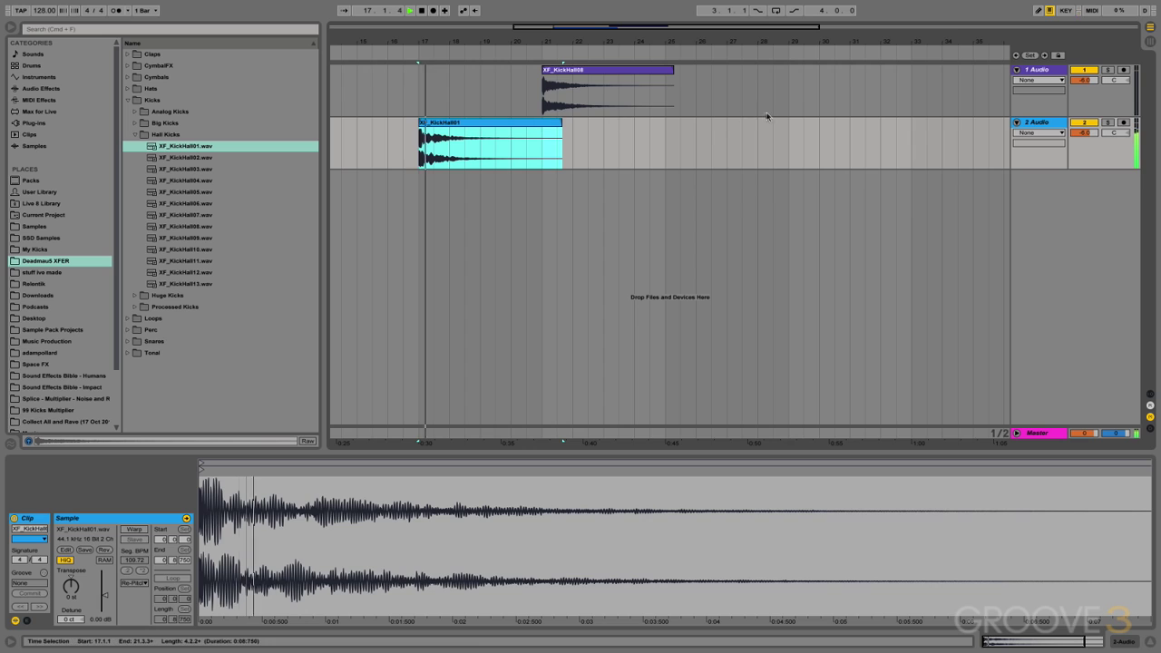
pyautogui.click(1085, 80)
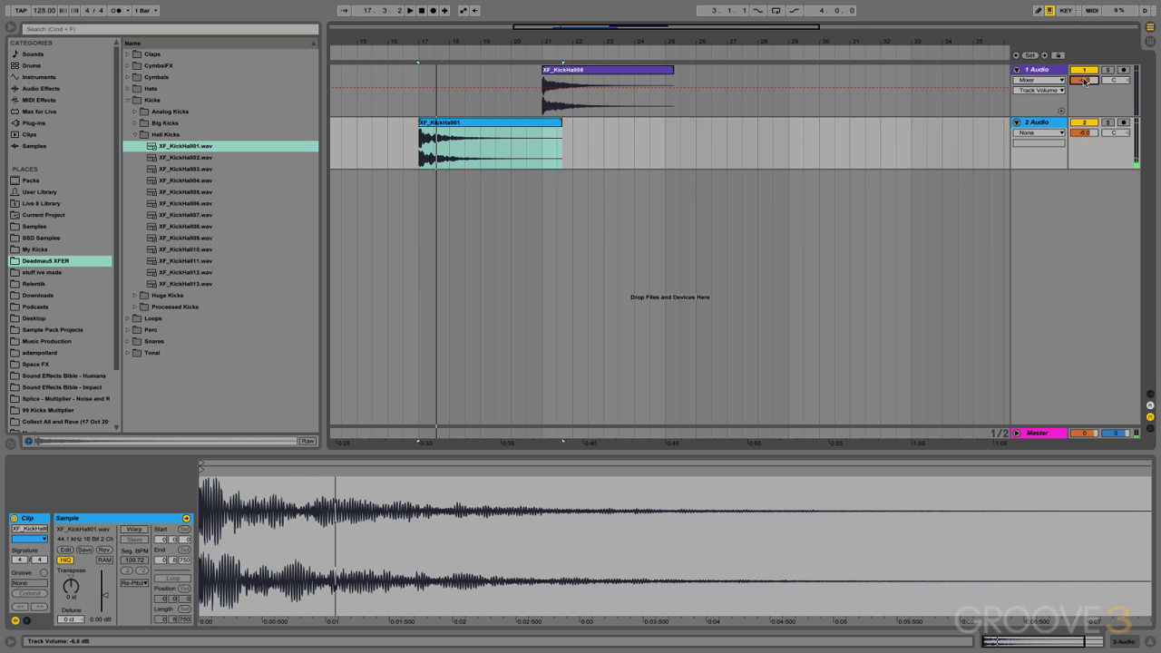
pyautogui.click(1085, 133)
pyautogui.write('-10')
pyautogui.press('Return')
pyautogui.press('space')
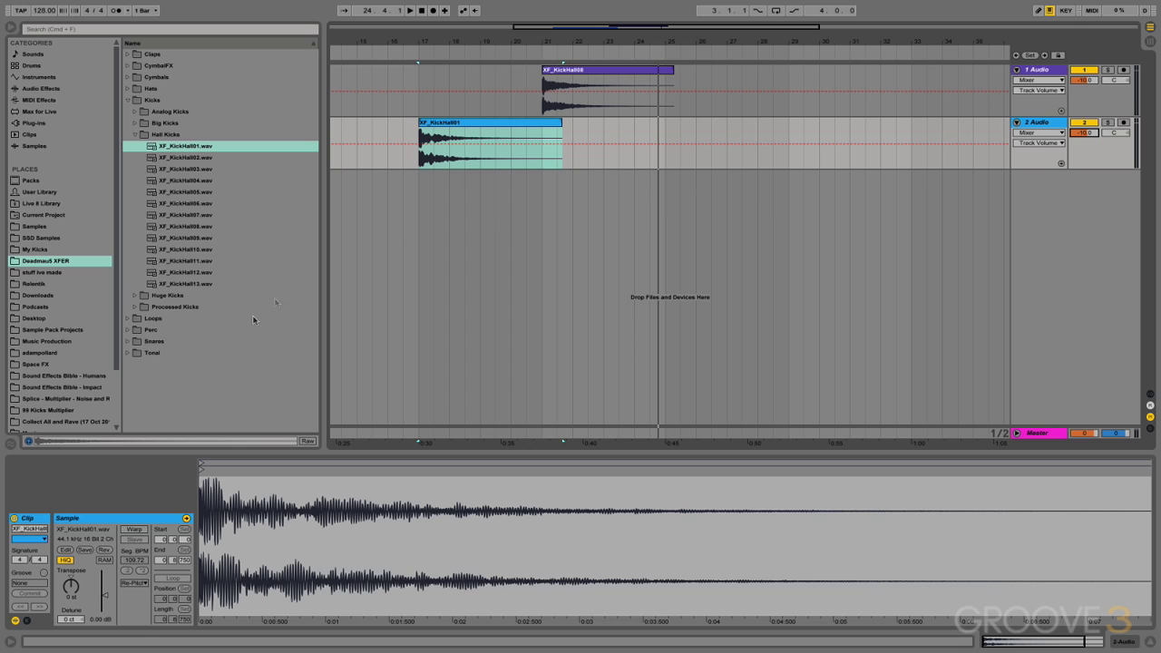
# - Audition the Layered samples in the Snares folder and place XF_SnrLayer41 at bar 17 on a new track
pyautogui.click(127, 342)
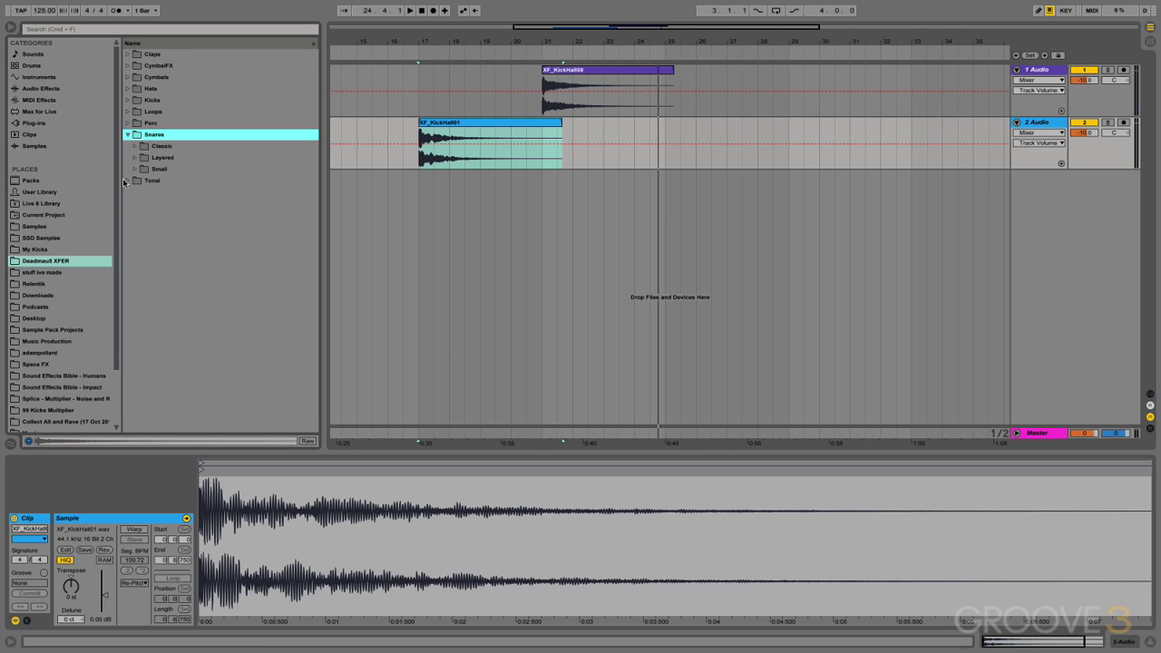
pyautogui.click(133, 160)
pyautogui.scroll(-10, 205, 229)
pyautogui.click(198, 284)
pyautogui.click(198, 329)
pyautogui.click(198, 320)
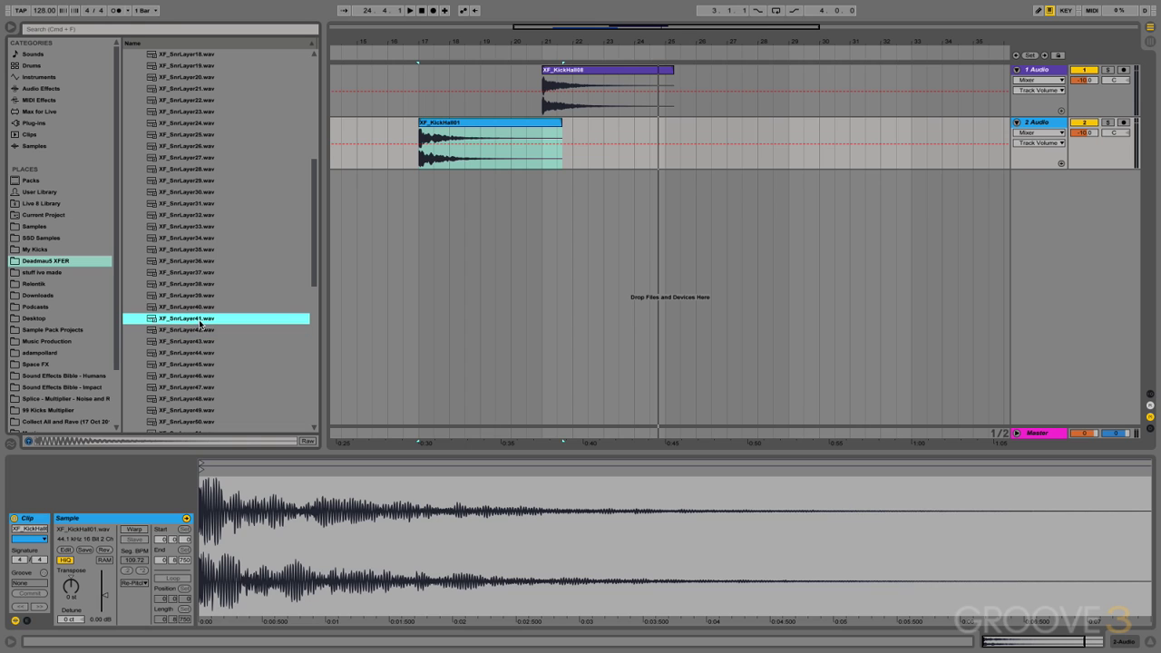
pyautogui.moveTo(423, 252); pyautogui.dragTo(422, 180)
pyautogui.press('Return')
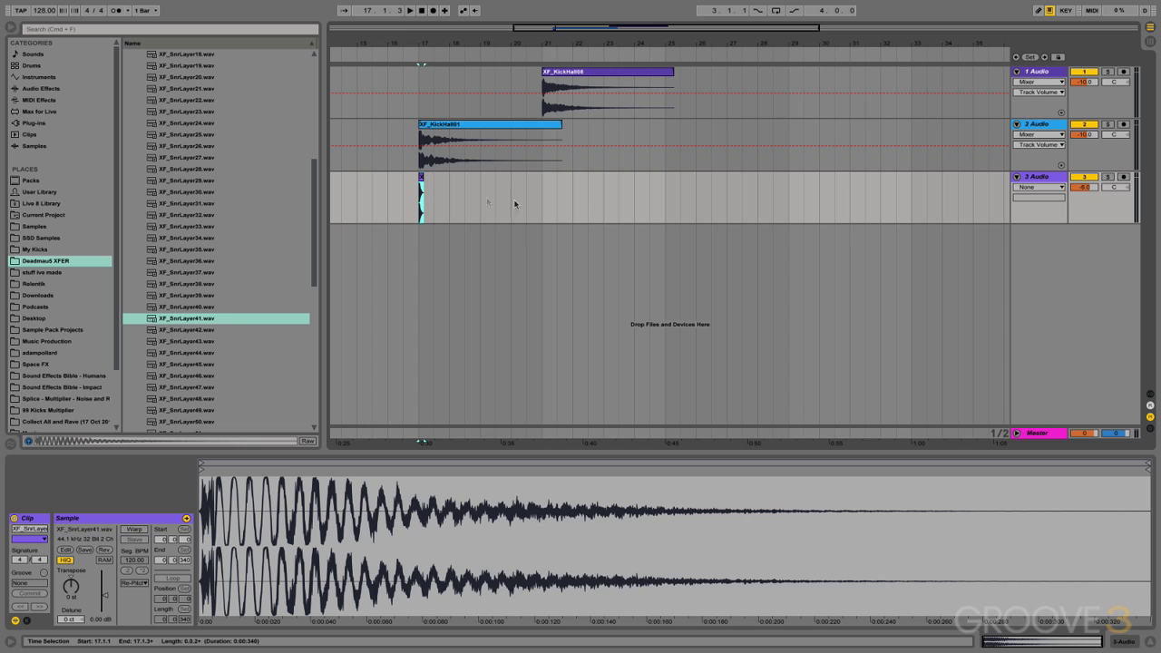
# - Display the clip fades on the snare track
pyautogui.moveTo(423, 44); pyautogui.dragTo(431, 53)
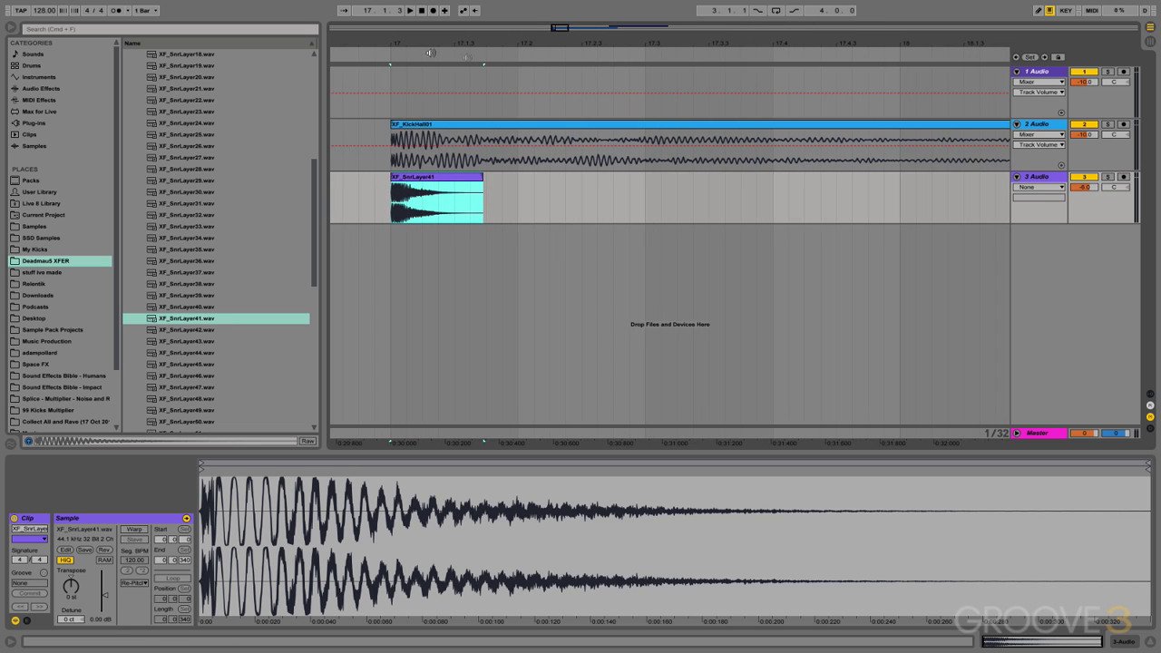
pyautogui.click(1039, 187)
pyautogui.click(1035, 203)
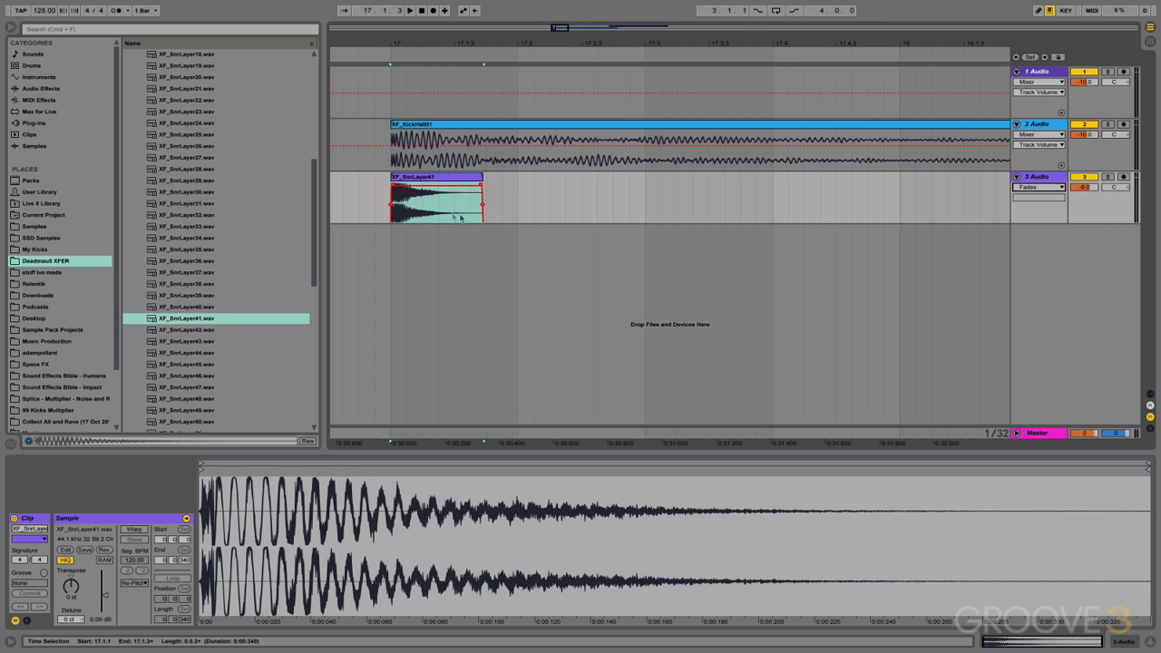
# - Duplicate the one-beat snare section starting at 17.1.1 so a snare falls on every beat up to bar 21
pyautogui.click(348, 190)
pyautogui.moveTo(515, 207); pyautogui.dragTo(385, 215)
pyautogui.hotkey('ctrl', 'd')
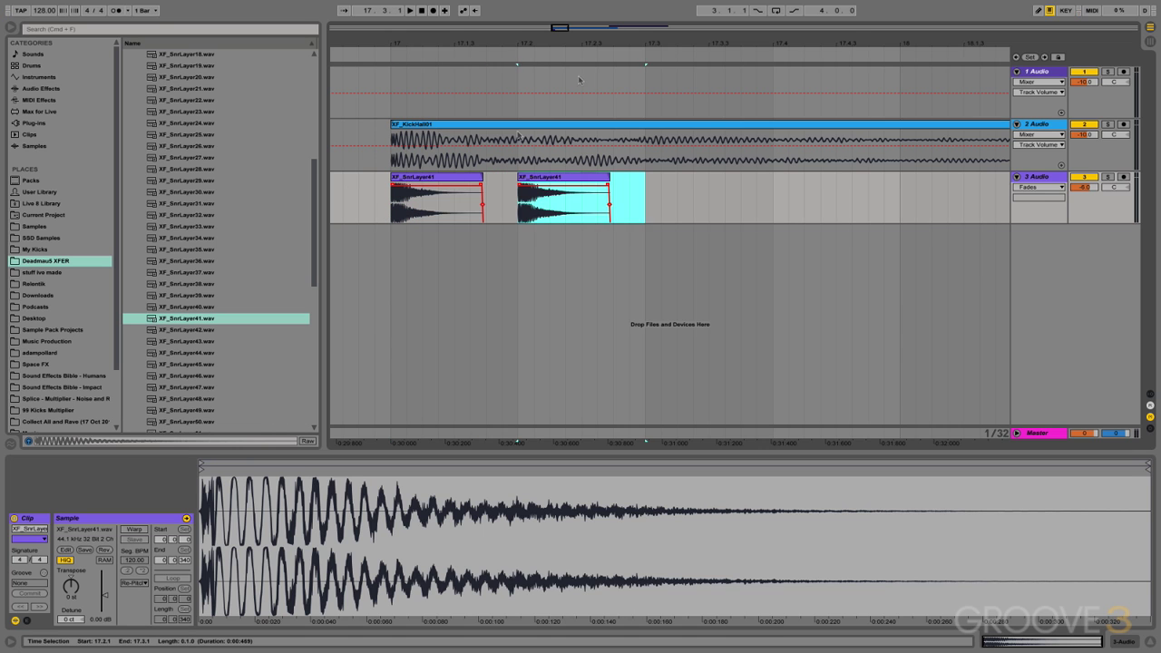
pyautogui.hotkey('ctrl', 'd')
pyautogui.hotkey('ctrl', 'd')
pyautogui.press('-')
pyautogui.hotkey('ctrl', 'd')
pyautogui.hotkey('ctrl', 'd')
pyautogui.hotkey('ctrl', 'd')
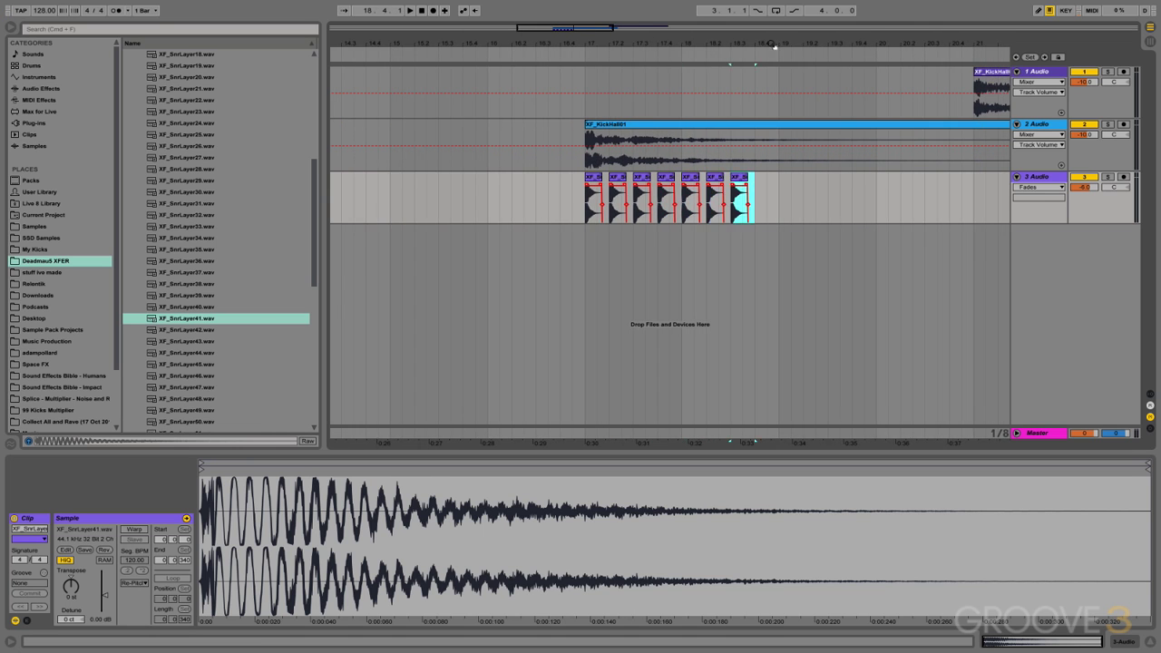
pyautogui.press('-')
pyautogui.hotkey('ctrl', 'd')
pyautogui.press('-')
pyautogui.hotkey('ctrl', 'd')
pyautogui.hotkey('ctrl', 'd')
pyautogui.hotkey('ctrl', 'd')
pyautogui.hotkey('ctrl', 'd')
pyautogui.hotkey('ctrl', 'd')
pyautogui.hotkey('ctrl', 'd')
pyautogui.hotkey('ctrl', 'd')
pyautogui.hotkey('ctrl', 'd')
pyautogui.hotkey('ctrl', 'd')
# - Duplicate the snare's first sixteenth, 21.1.1 to 21.1.2, back to back from bar 21 up to beat 24.4
pyautogui.moveTo(706, 48); pyautogui.dragTo(687, 211)
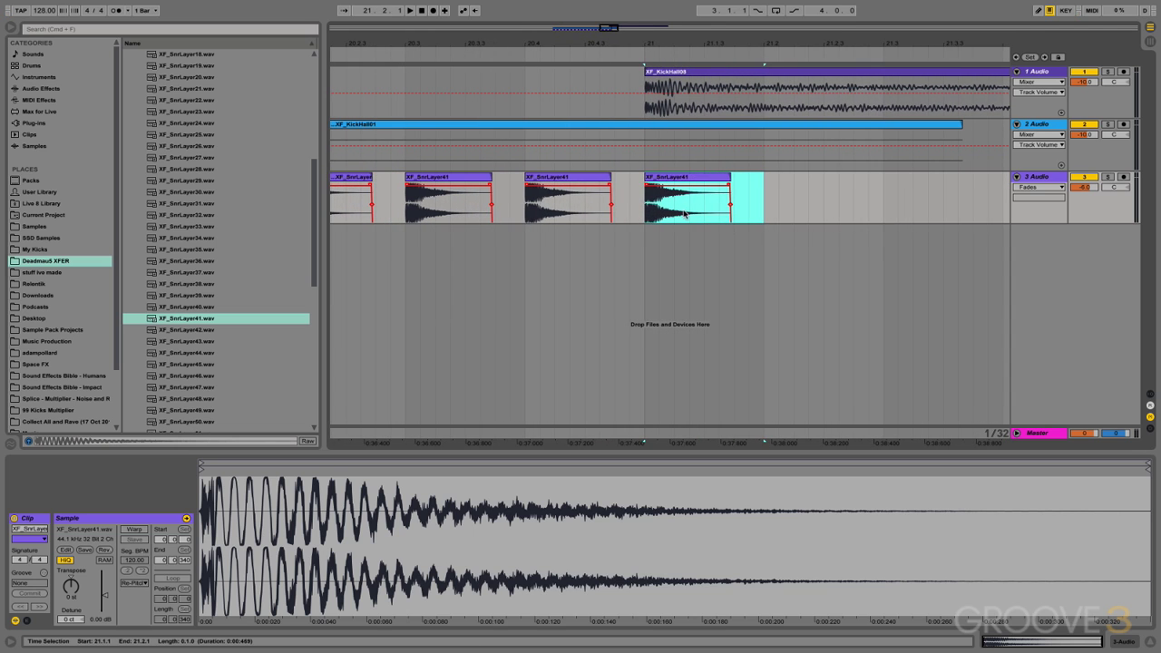
pyautogui.moveTo(676, 212); pyautogui.dragTo(642, 214)
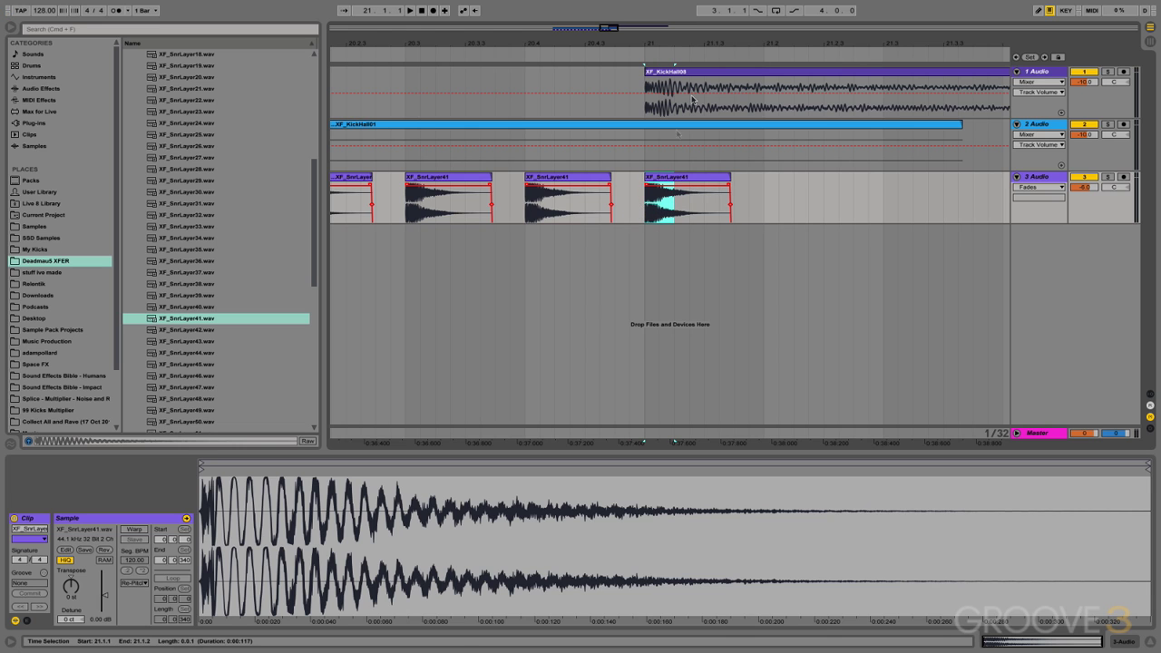
pyautogui.press('-')
pyautogui.hotkey('ctrl', 'd')
pyautogui.hotkey('ctrl', 'd')
pyautogui.hotkey('ctrl', 'd')
pyautogui.hotkey('ctrl', 'd')
pyautogui.hotkey('ctrl', 'd')
pyautogui.hotkey('ctrl', 'd')
pyautogui.hotkey('ctrl', 'd')
pyautogui.hotkey('ctrl', 'd')
pyautogui.hotkey('ctrl', 'd')
pyautogui.hotkey('ctrl', 'd')
pyautogui.hotkey('ctrl', 'd')
pyautogui.hotkey('ctrl', 'd')
pyautogui.hotkey('ctrl', 'd')
pyautogui.hotkey('ctrl', 'd')
pyautogui.hotkey('ctrl', 'd')
pyautogui.hotkey('ctrl', 'd')
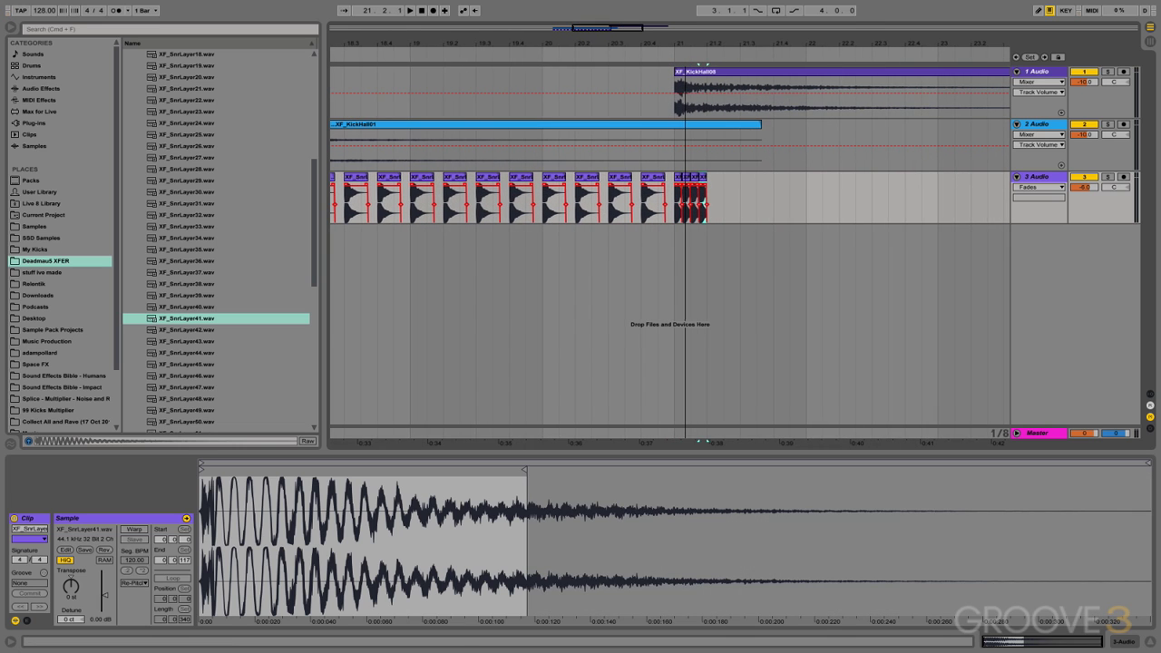
pyautogui.hotkey('ctrl', 'd')
pyautogui.hotkey('ctrl', 'd')
pyautogui.hotkey('ctrl', 'd')
pyautogui.hotkey('ctrl', 'd')
pyautogui.hotkey('ctrl', 'd')
pyautogui.hotkey('ctrl', 'd')
pyautogui.hotkey('ctrl', 'd')
pyautogui.hotkey('ctrl', 'd')
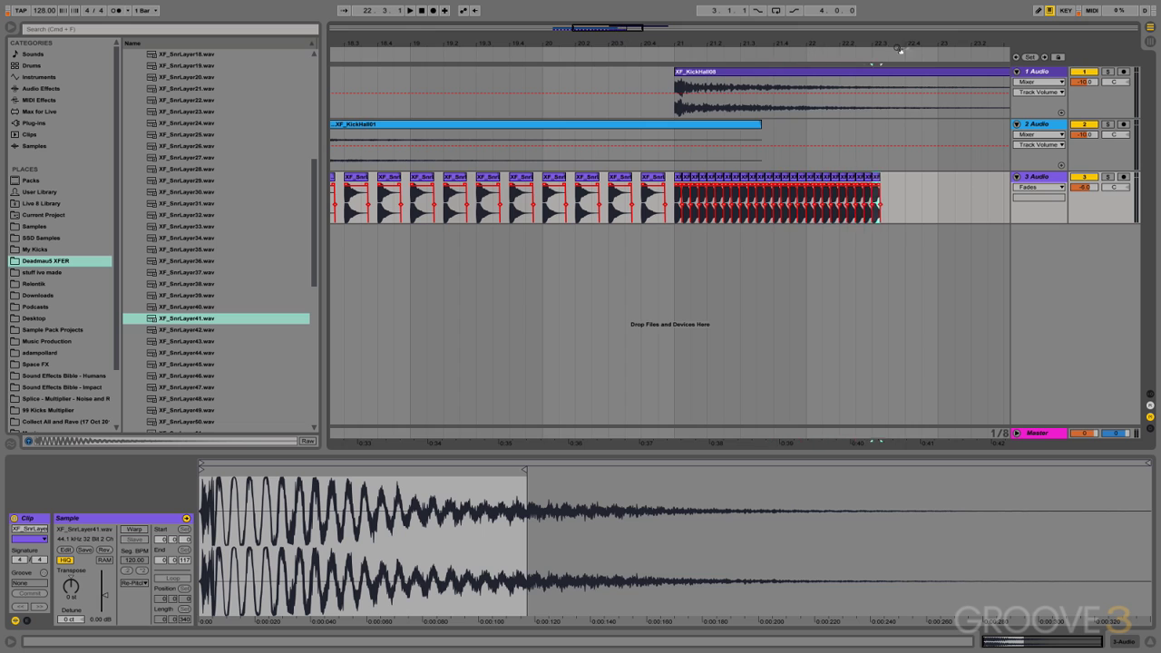
pyautogui.moveTo(903, 44); pyautogui.dragTo(622, 45)
pyautogui.hotkey('ctrl', 'd')
pyautogui.hotkey('ctrl', 'd')
pyautogui.hotkey('ctrl', 'd')
pyautogui.hotkey('ctrl', 'd')
pyautogui.hotkey('ctrl', 'd')
pyautogui.hotkey('ctrl', 'd')
pyautogui.hotkey('ctrl', 'd')
pyautogui.hotkey('ctrl', 'd')
pyautogui.hotkey('ctrl', 'd')
pyautogui.hotkey('ctrl', 'd')
pyautogui.hotkey('ctrl', 'd')
pyautogui.hotkey('ctrl', 'd')
pyautogui.hotkey('ctrl', 'd')
pyautogui.hotkey('ctrl', 'd')
pyautogui.hotkey('ctrl', 'd')
pyautogui.hotkey('ctrl', 'd')
pyautogui.hotkey('ctrl', 'd')
pyautogui.hotkey('ctrl', 'd')
pyautogui.hotkey('ctrl', 'd')
pyautogui.hotkey('ctrl', 'd')
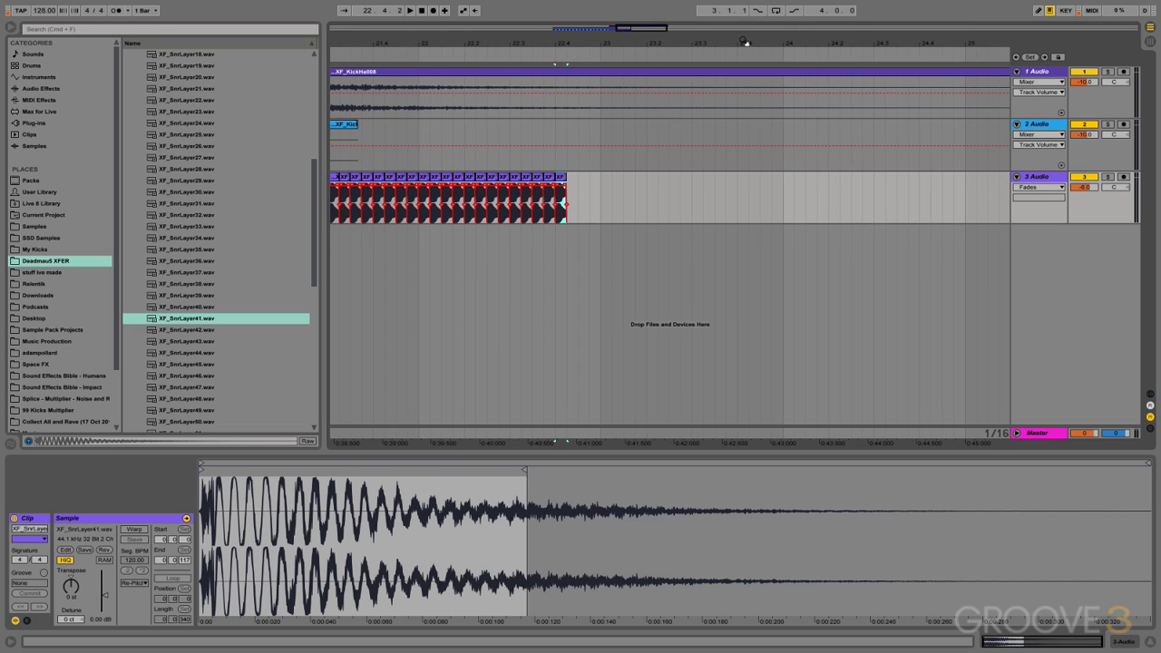
pyautogui.hotkey('ctrl', 'd')
pyautogui.hotkey('ctrl', 'd')
pyautogui.hotkey('ctrl', 'd')
pyautogui.hotkey('ctrl', 'd')
pyautogui.hotkey('ctrl', 'd')
pyautogui.hotkey('ctrl', 'd')
pyautogui.hotkey('ctrl', 'd')
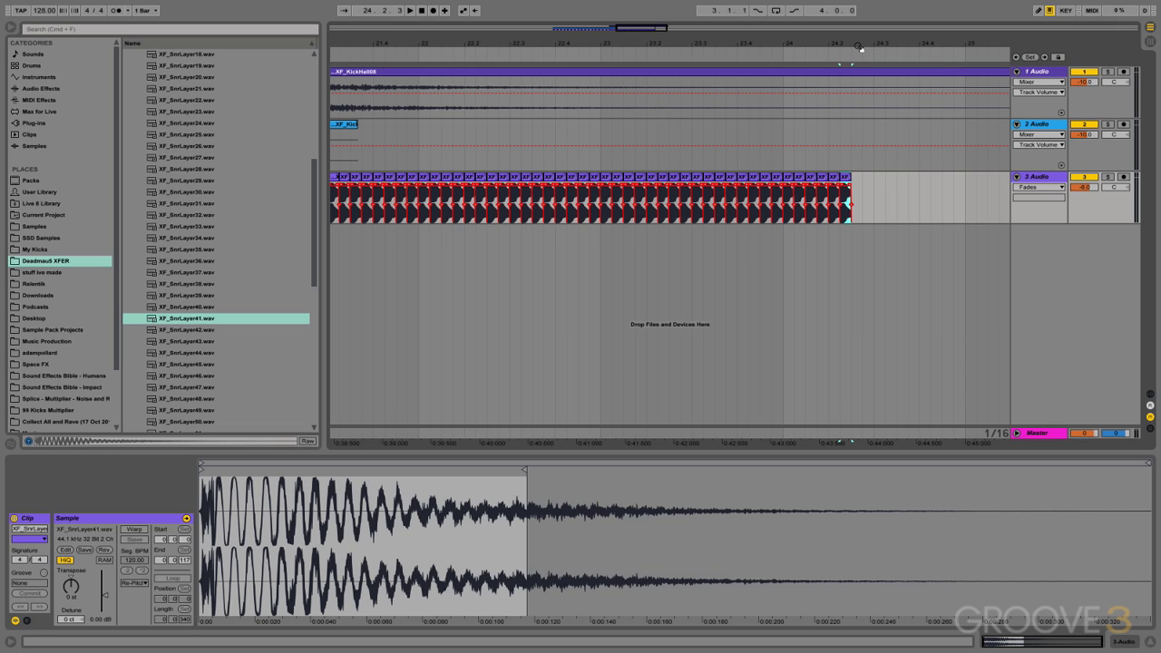
pyautogui.moveTo(860, 47); pyautogui.dragTo(642, 53)
pyautogui.press('super+d')
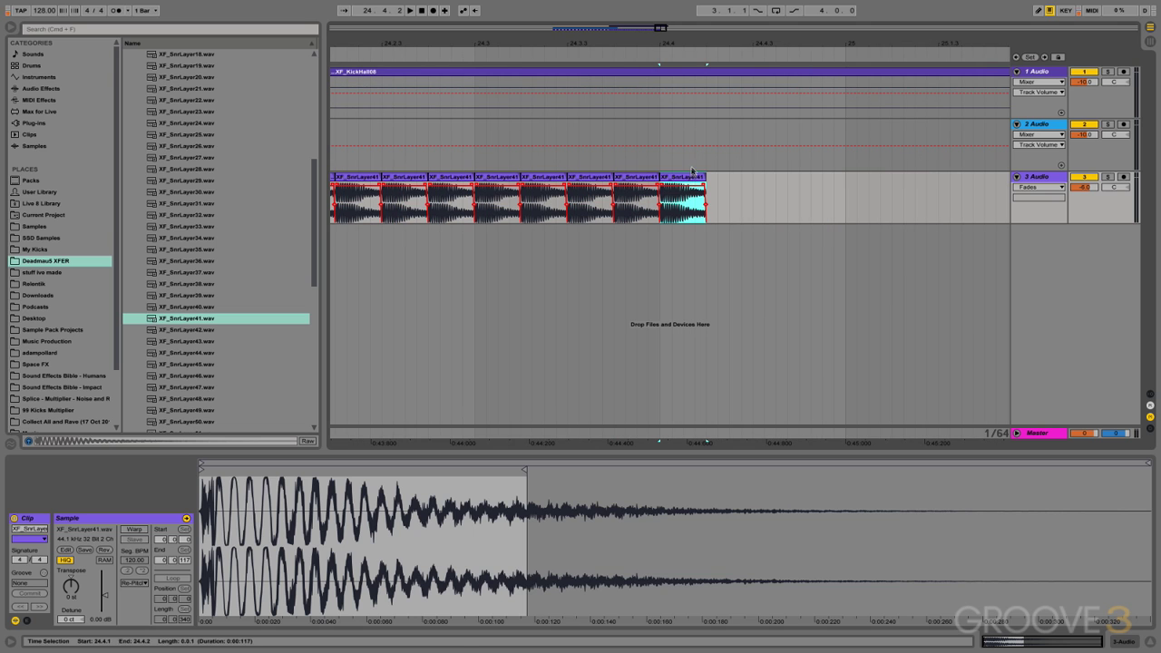
# - Extend the last snare clip at beat 24.4 to include its tail and delete the overhanging material past bar 25
pyautogui.moveTo(705, 177); pyautogui.dragTo(796, 178)
pyautogui.moveTo(851, 45); pyautogui.dragTo(776, 19)
pyautogui.moveTo(819, 184); pyautogui.dragTo(776, 86)
pyautogui.press('Delete')
# - Play the snare build from bar 17 and lower the snare track's volume to about -10.9 dB
pyautogui.press('space')
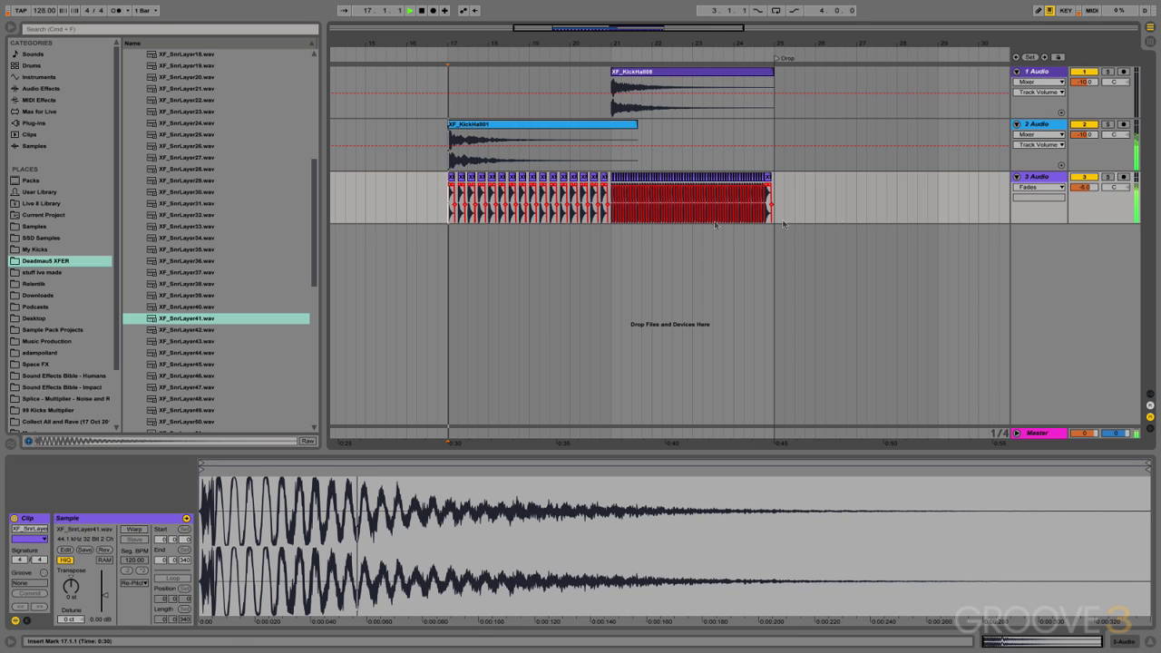
pyautogui.moveTo(1084, 186); pyautogui.dragTo(1084, 204)
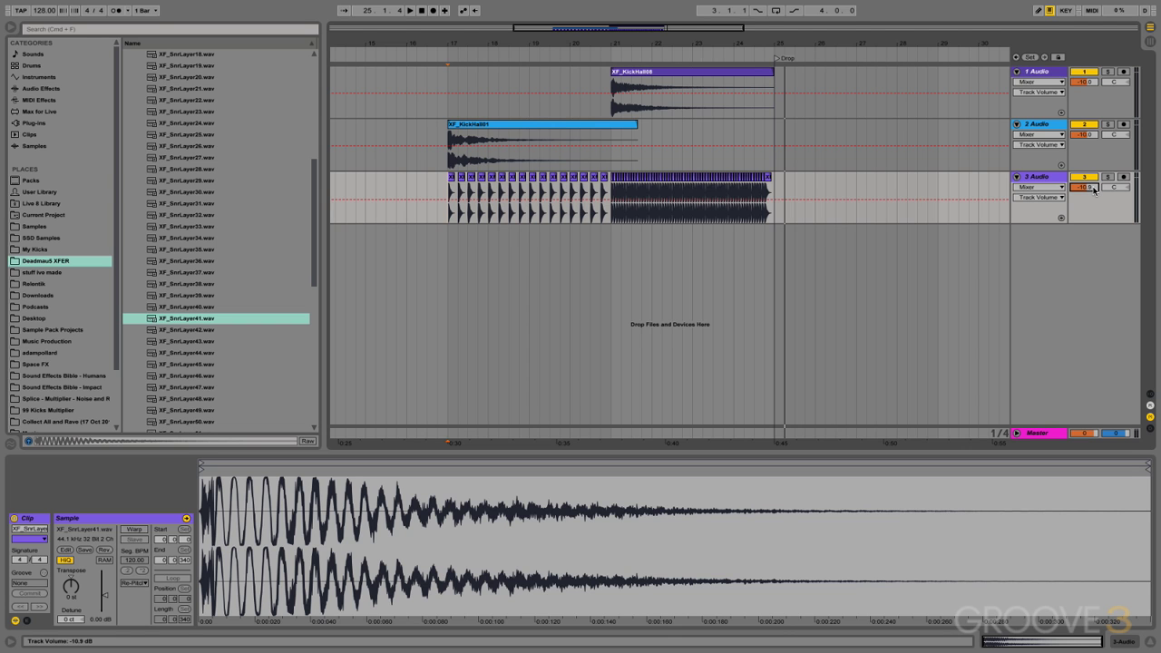
# - Add an Auto Filter to the snare track and set its low-pass to about 354 Hz with 21% resonance
pyautogui.click(414, 341)
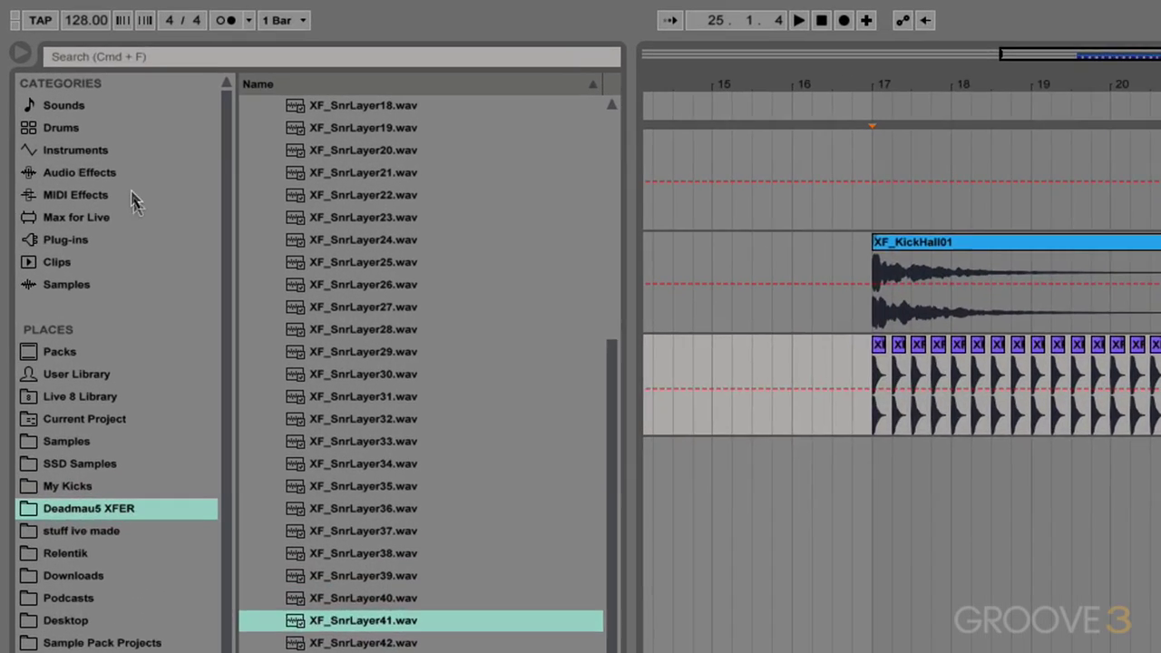
pyautogui.click(63, 89)
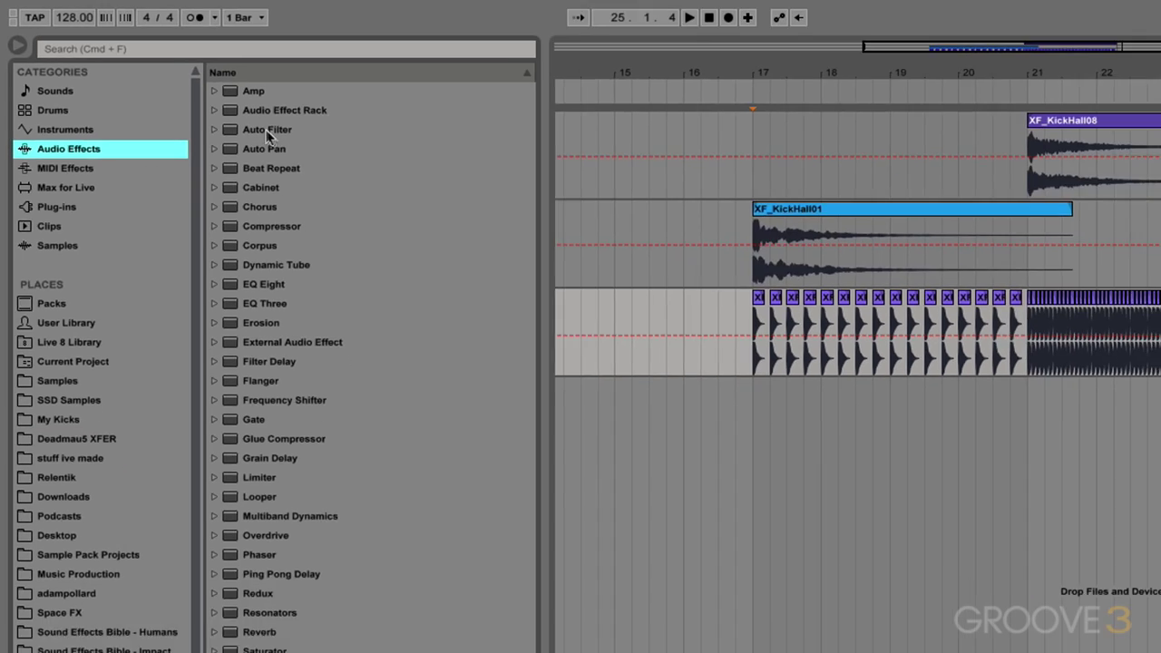
pyautogui.moveTo(267, 134); pyautogui.dragTo(305, 553)
pyautogui.moveTo(156, 583); pyautogui.dragTo(85, 571)
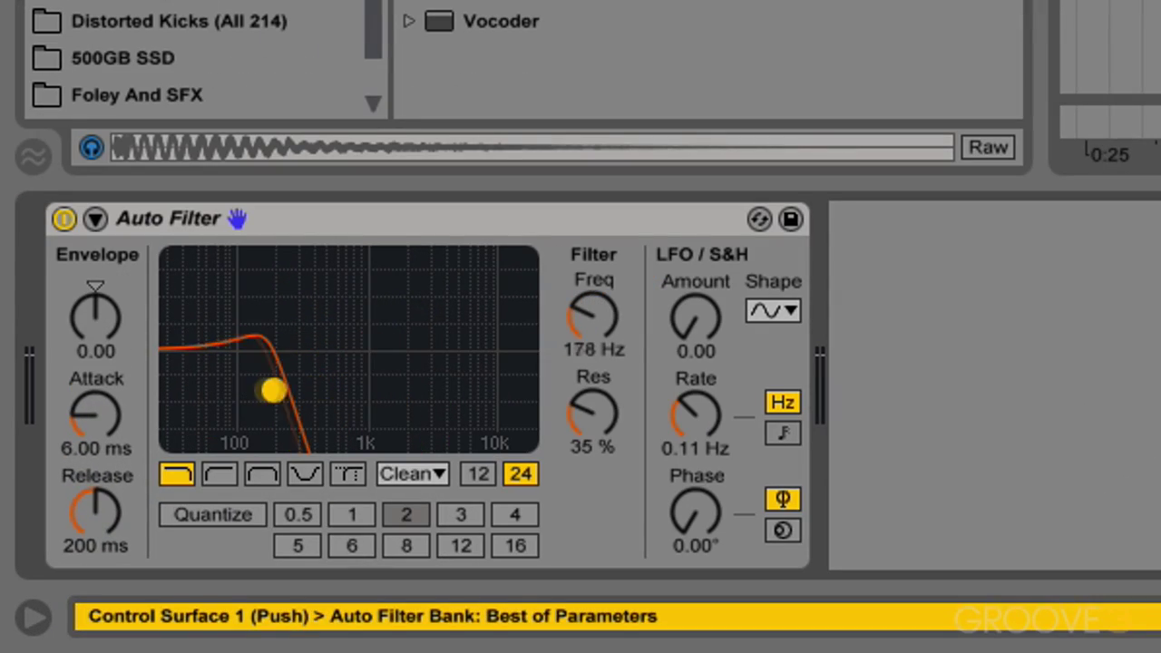
pyautogui.moveTo(272, 390); pyautogui.dragTo(308, 409)
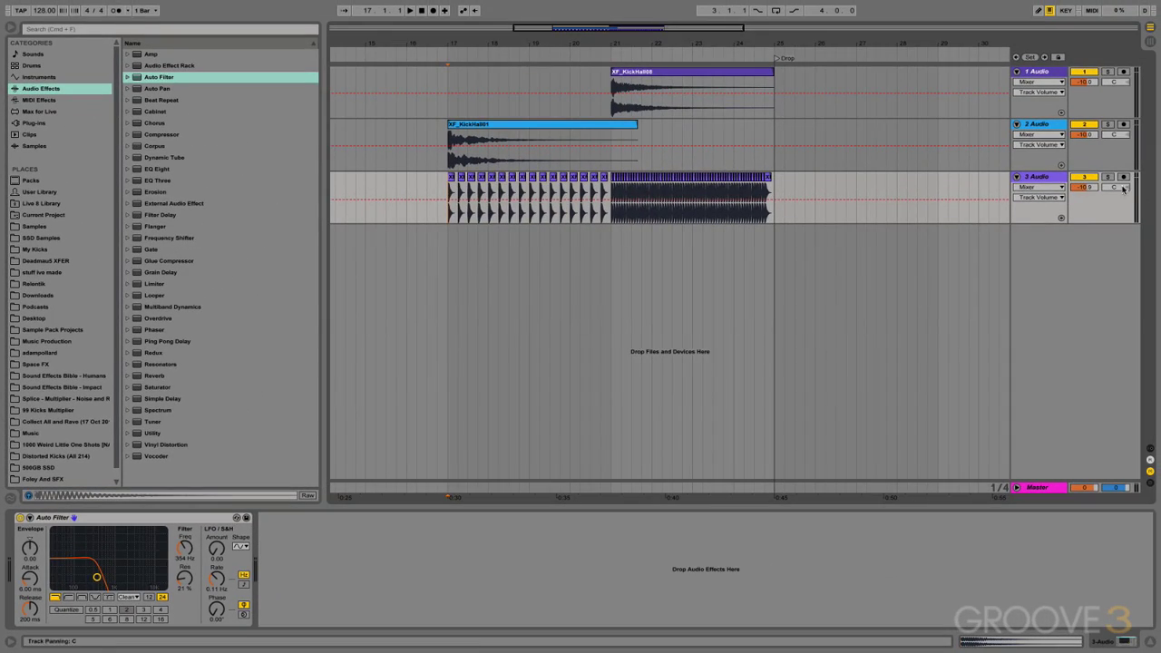
# - Solo the snare track and sweep its Auto Filter from about 221 Hz to 589 Hz at 36% resonance during playback
pyautogui.click(1107, 177)
pyautogui.moveTo(97, 588); pyautogui.dragTo(88, 581)
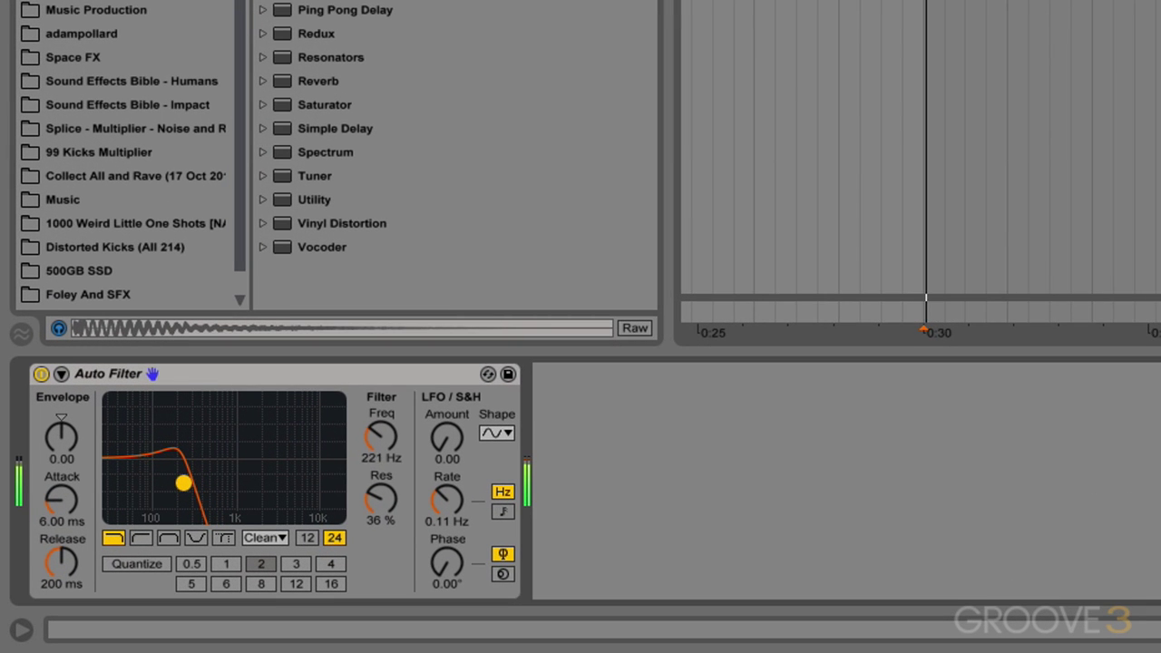
pyautogui.moveTo(183, 483); pyautogui.dragTo(216, 482)
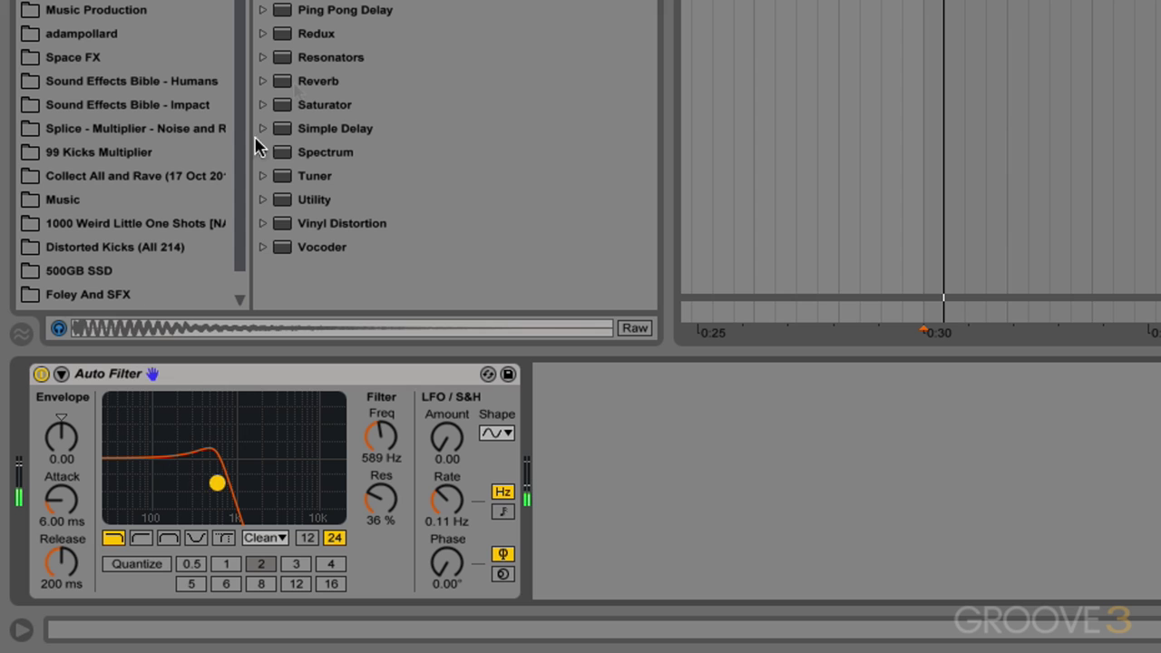
# - Add a Spectrum after the Auto Filter and inspect the snares during playback with the low-pass at 3.02 kHz and 25% resonance
pyautogui.doubleClick(345, 152)
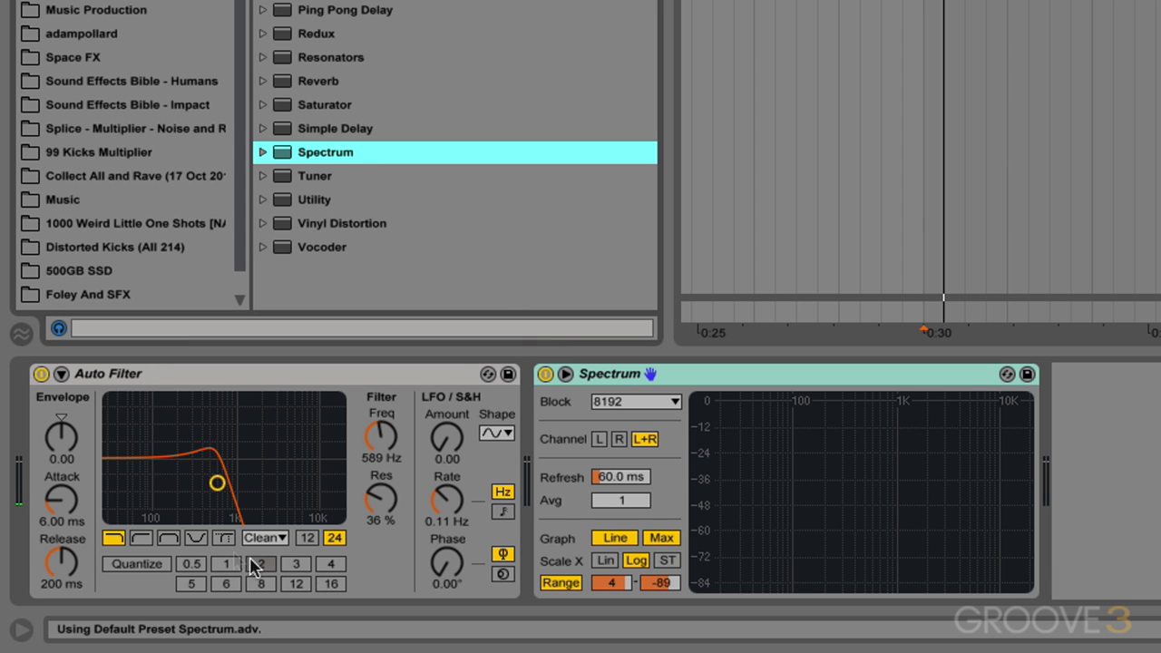
pyautogui.moveTo(218, 483); pyautogui.dragTo(273, 491)
pyautogui.press('space')
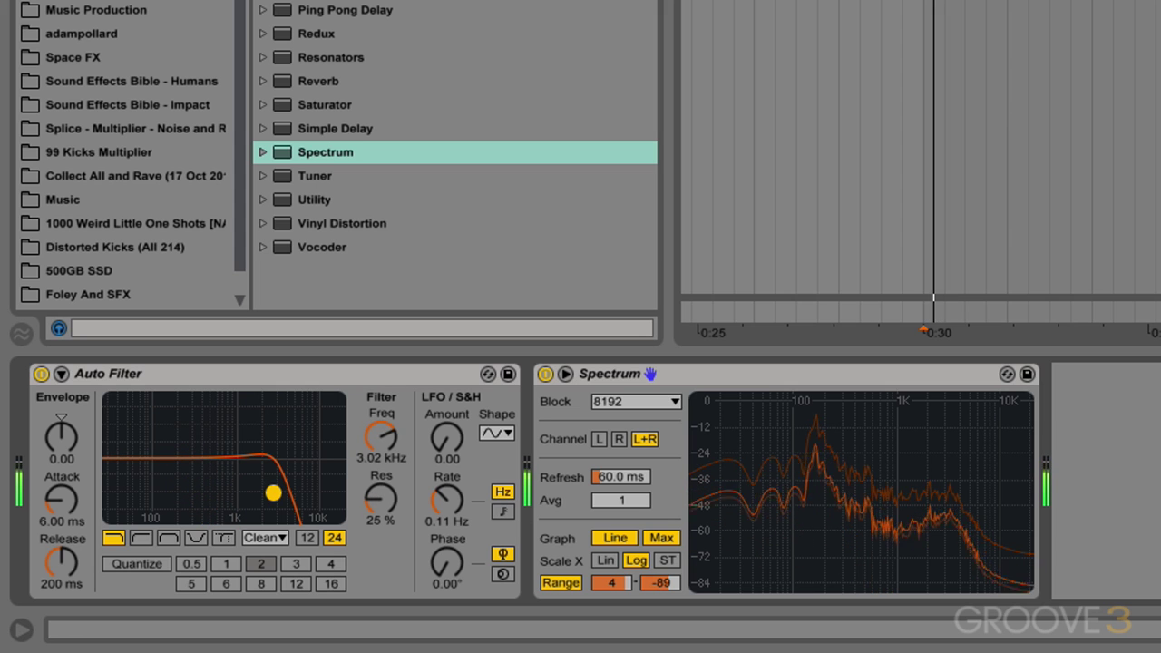
pyautogui.moveTo(814, 435)
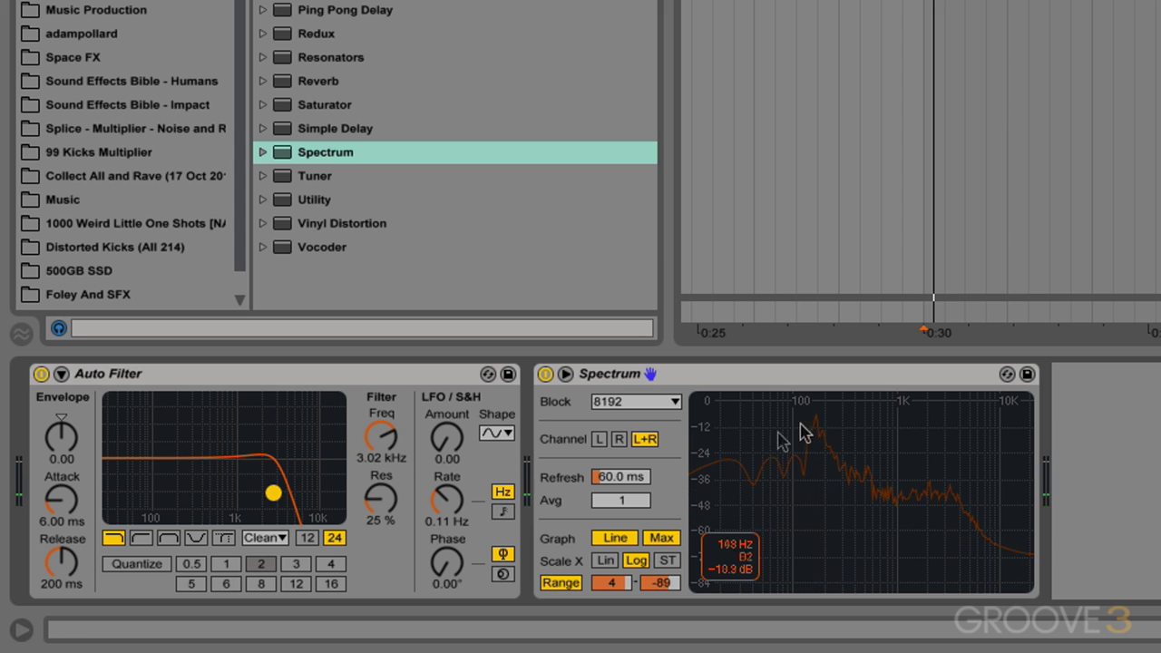
# - Set the snare Auto Filter's low-pass to 246 Hz with 28% resonance and show its frequency automation
pyautogui.moveTo(273, 493); pyautogui.dragTo(187, 490)
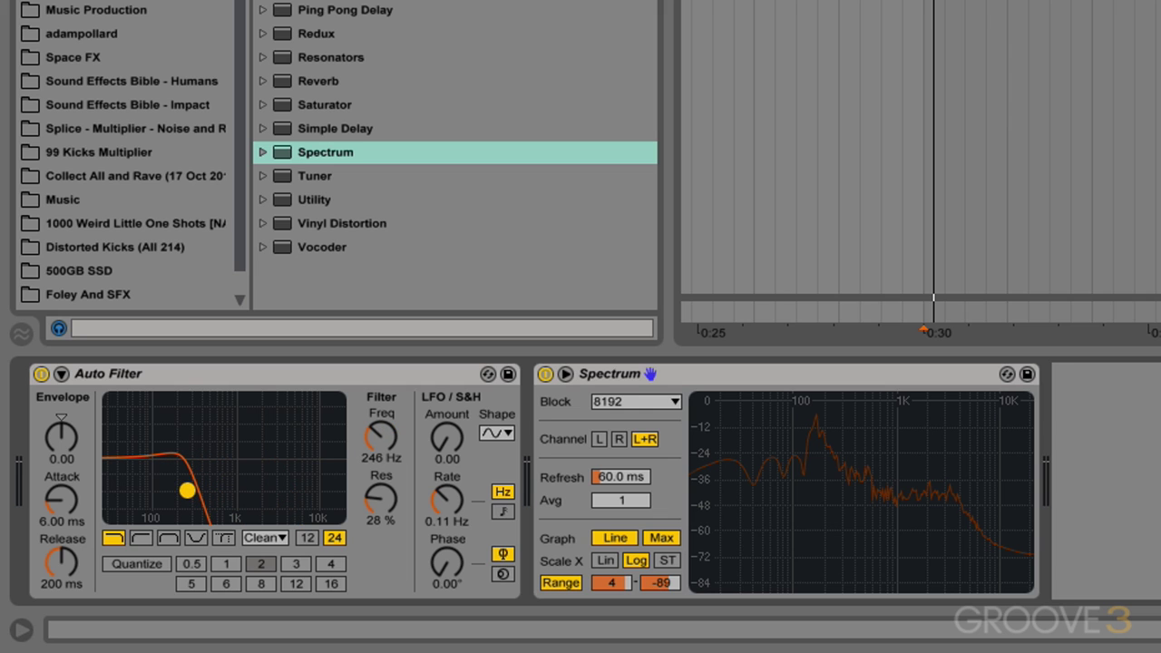
pyautogui.press('space')
pyautogui.click(494, 409)
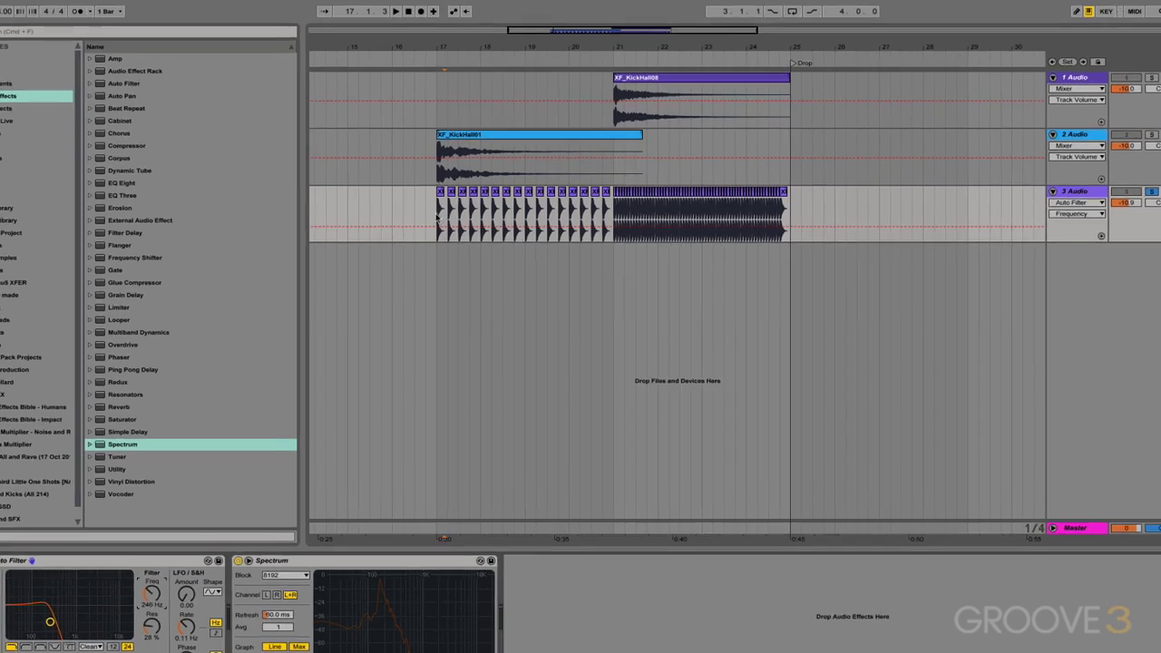
# - Automate the snare filter frequency as a straight ramp rising from bar 17 to about beat 24.4, holding the high value past the drop
pyautogui.moveTo(438, 216); pyautogui.dragTo(772, 218)
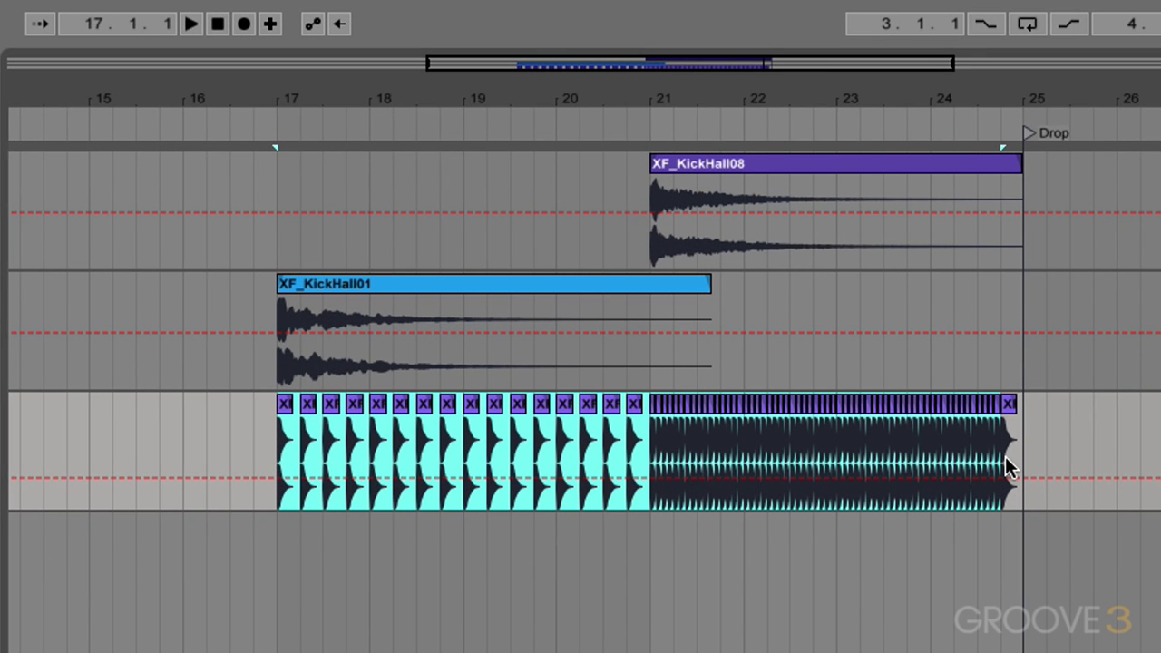
pyautogui.moveTo(986, 485); pyautogui.dragTo(974, 438)
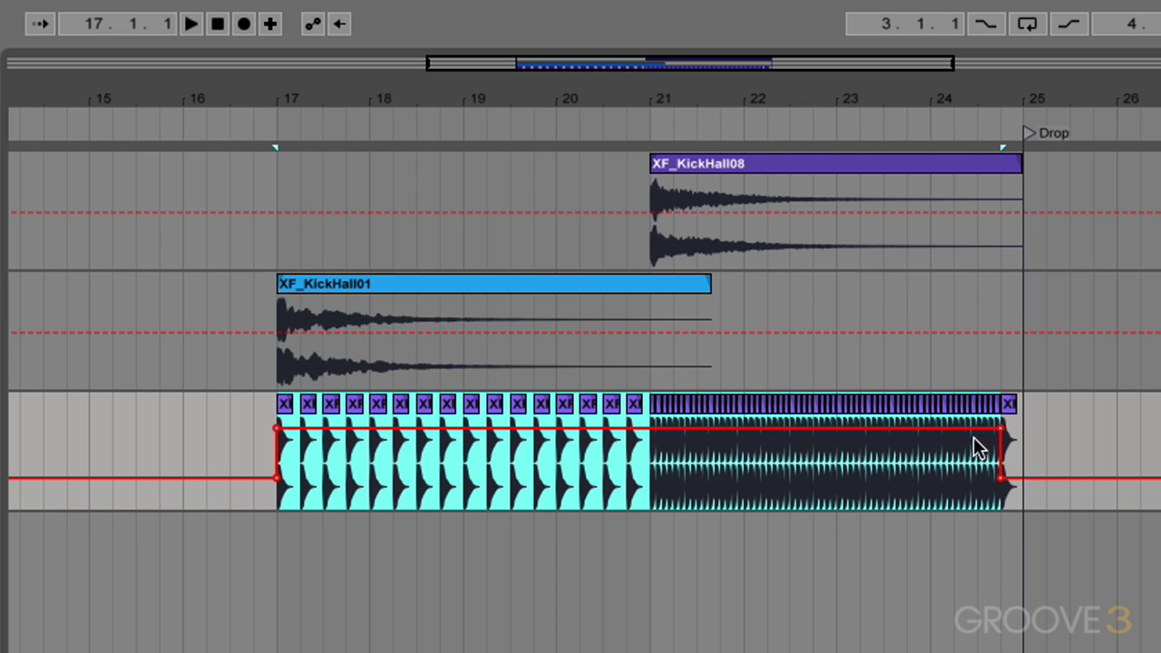
pyautogui.click(254, 432)
pyautogui.click(275, 429)
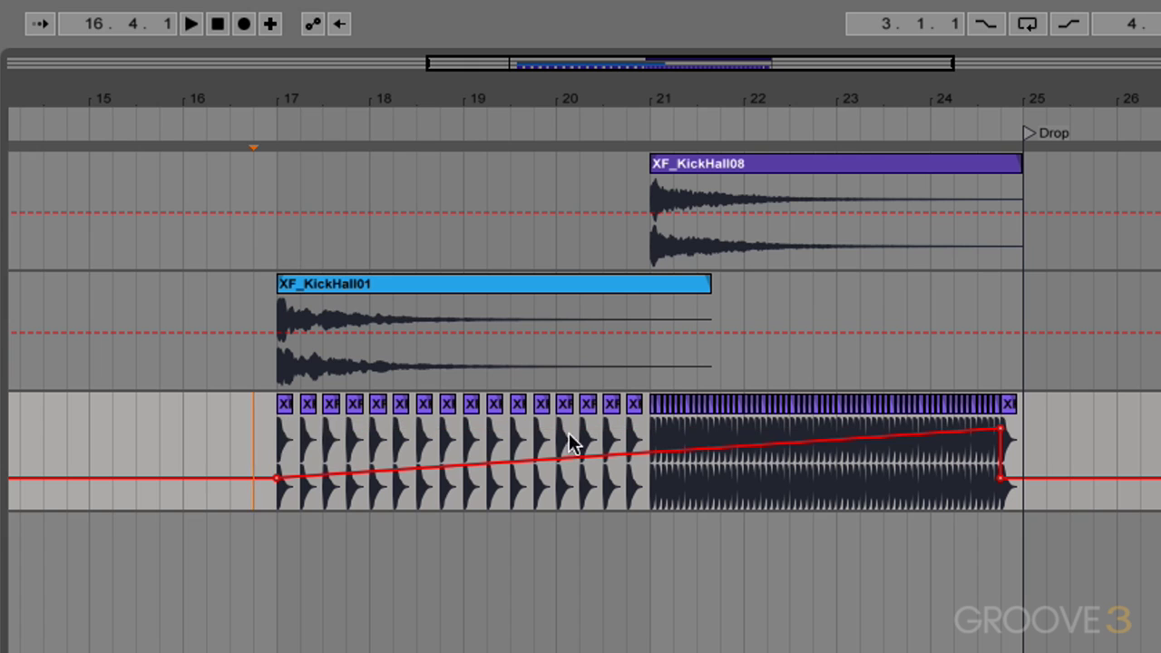
pyautogui.click(999, 473)
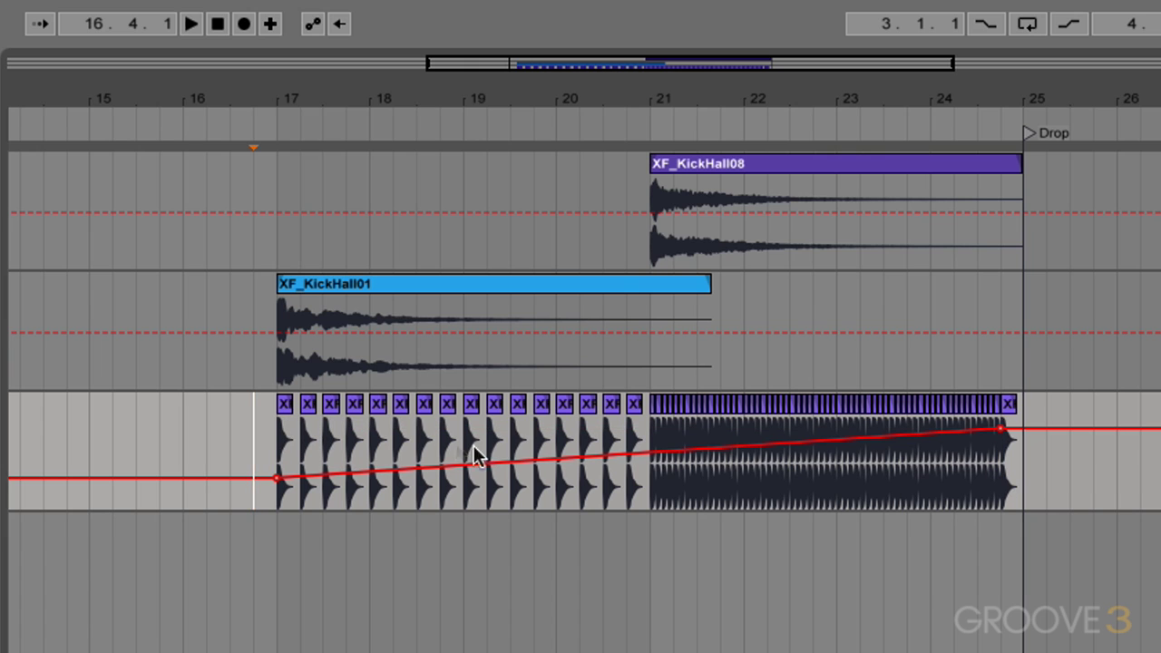
# - Play the filtered snare build from bar 17 and check the last two bars before the drop
pyautogui.click(279, 446)
pyautogui.press('space')
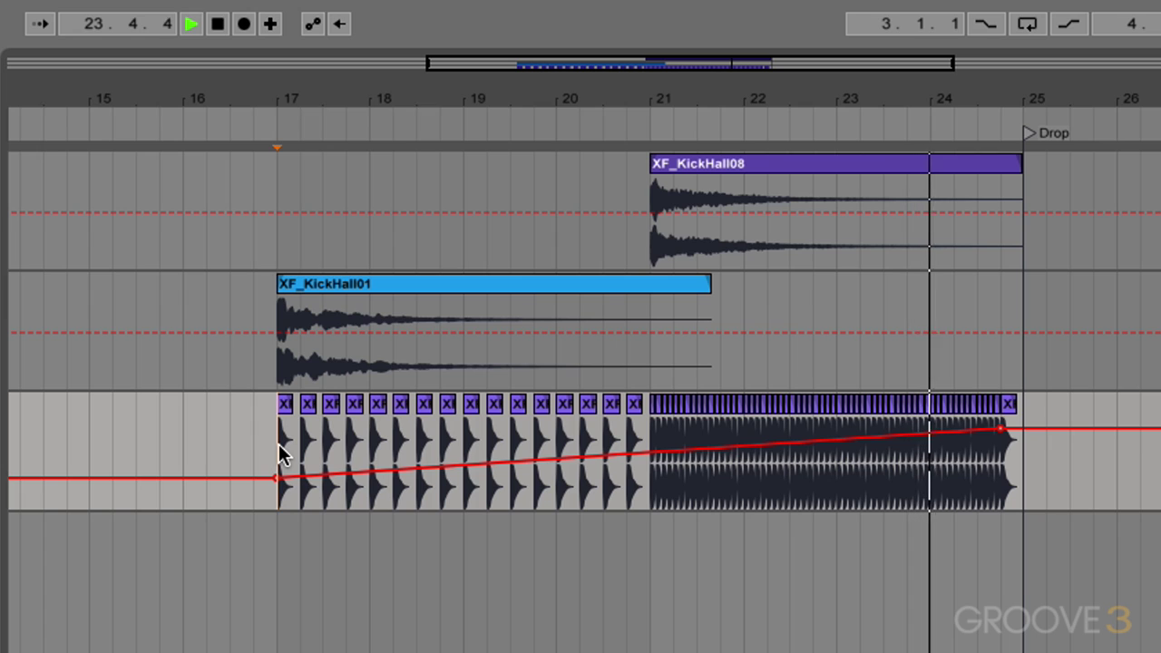
pyautogui.press('space')
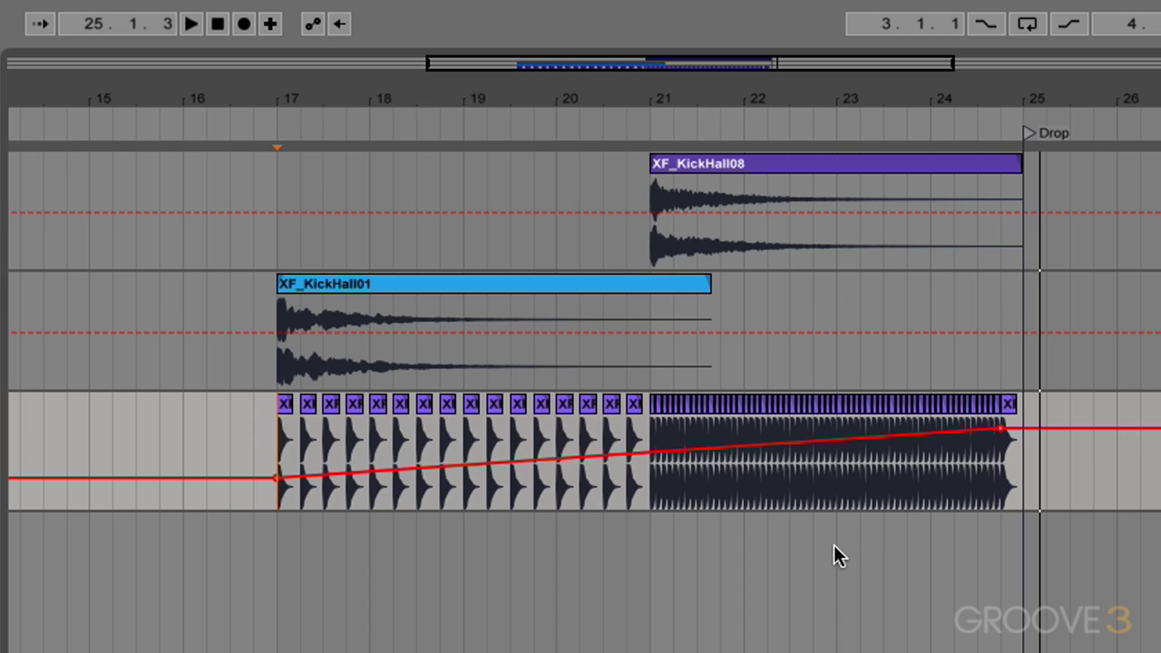
pyautogui.moveTo(833, 547); pyautogui.dragTo(1014, 599)
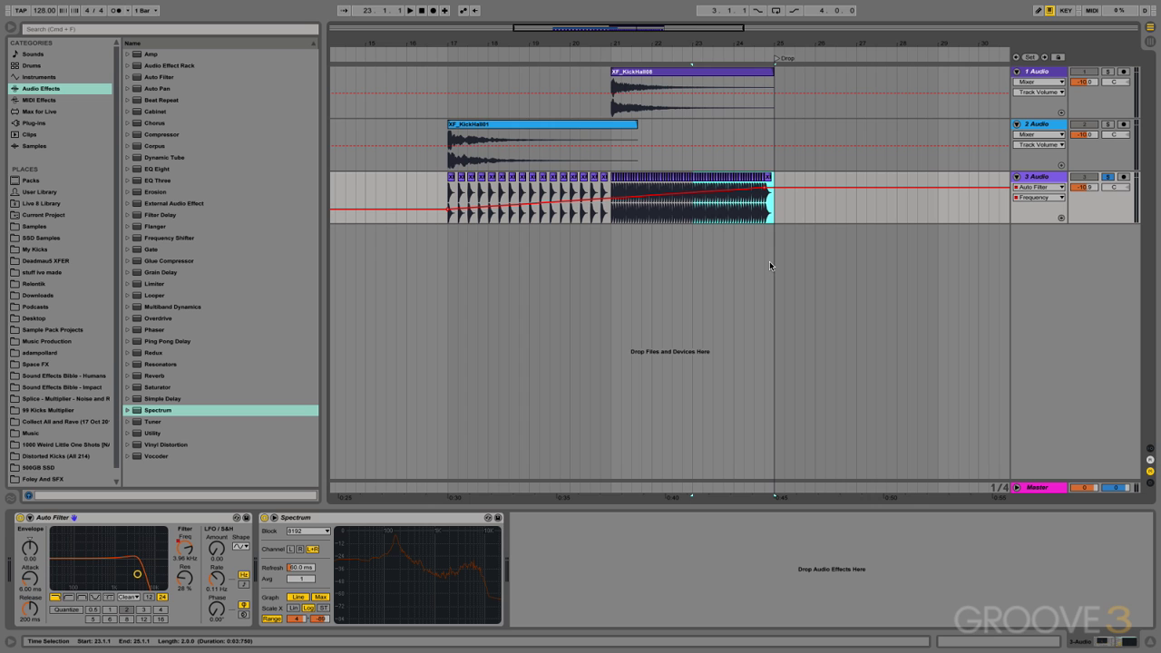
pyautogui.click(772, 213)
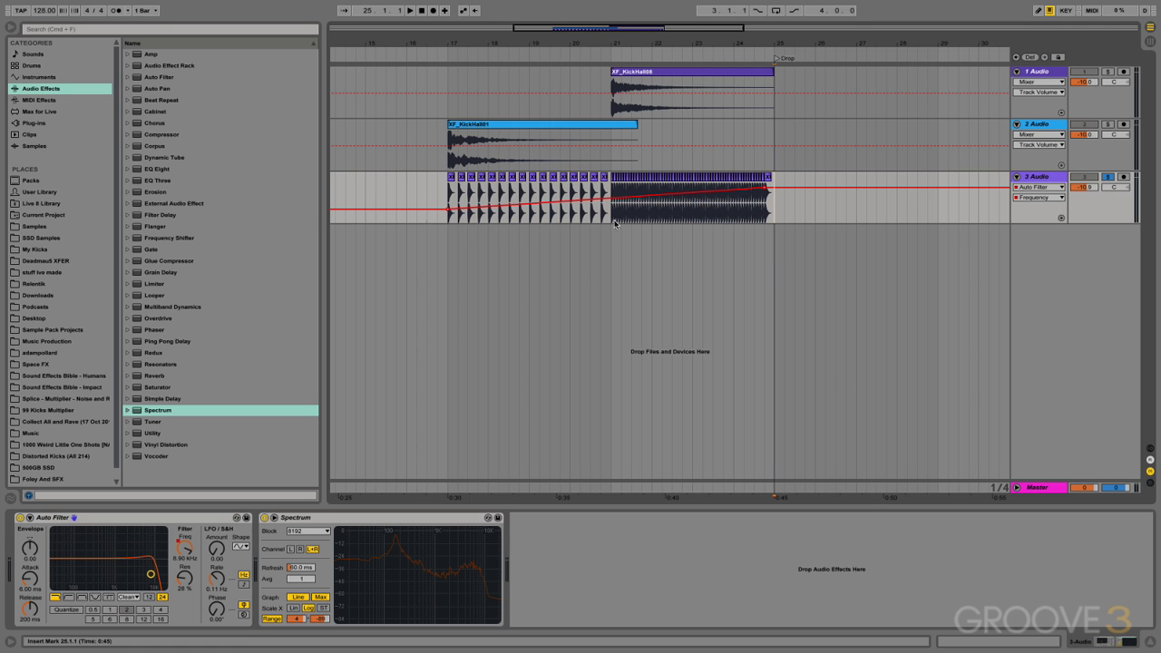
# - Add a Frequency Shifter ahead of the Auto Filter on the snare track and try out its Fine control
pyautogui.doubleClick(169, 238)
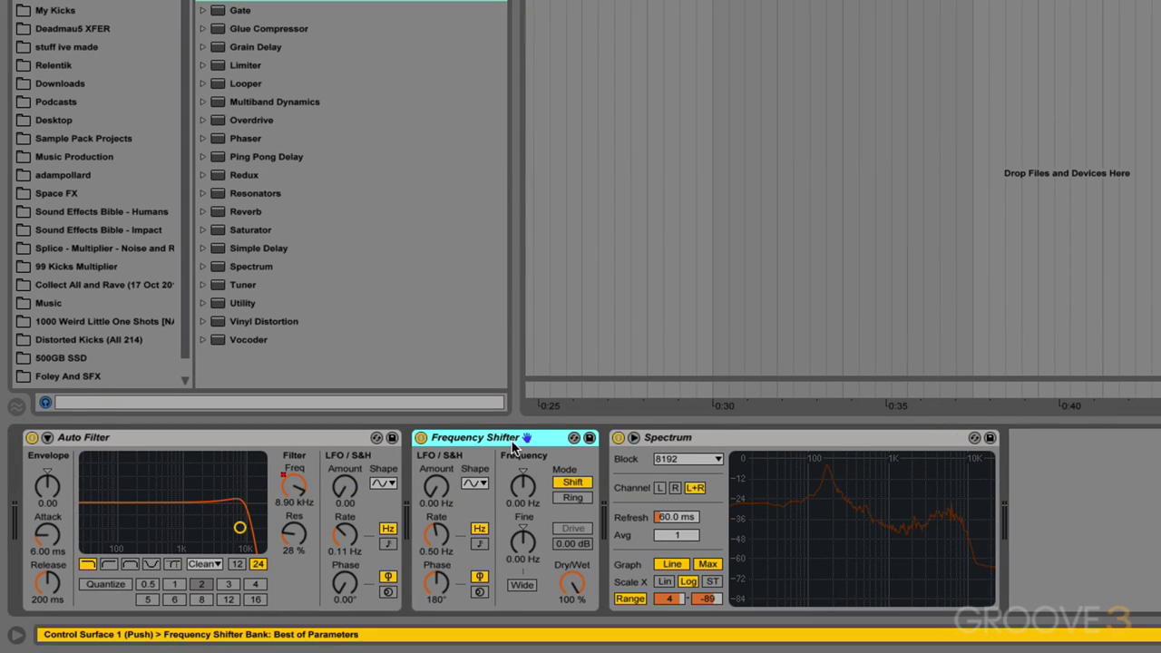
pyautogui.moveTo(506, 443); pyautogui.dragTo(190, 450)
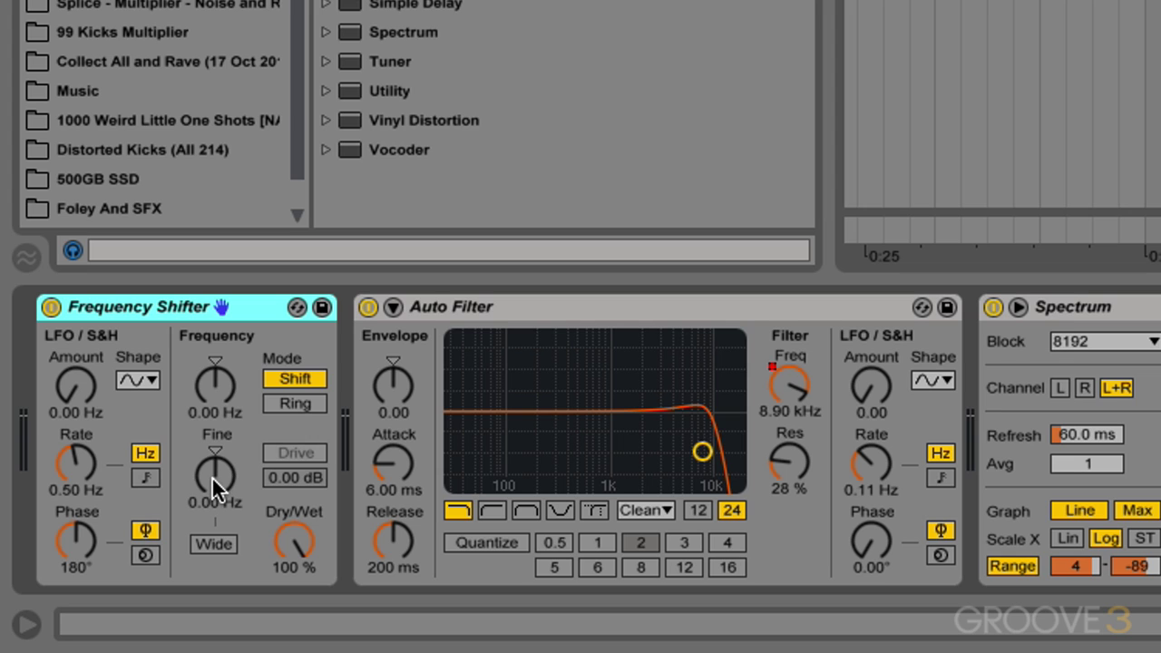
pyautogui.moveTo(213, 476); pyautogui.dragTo(213, 447)
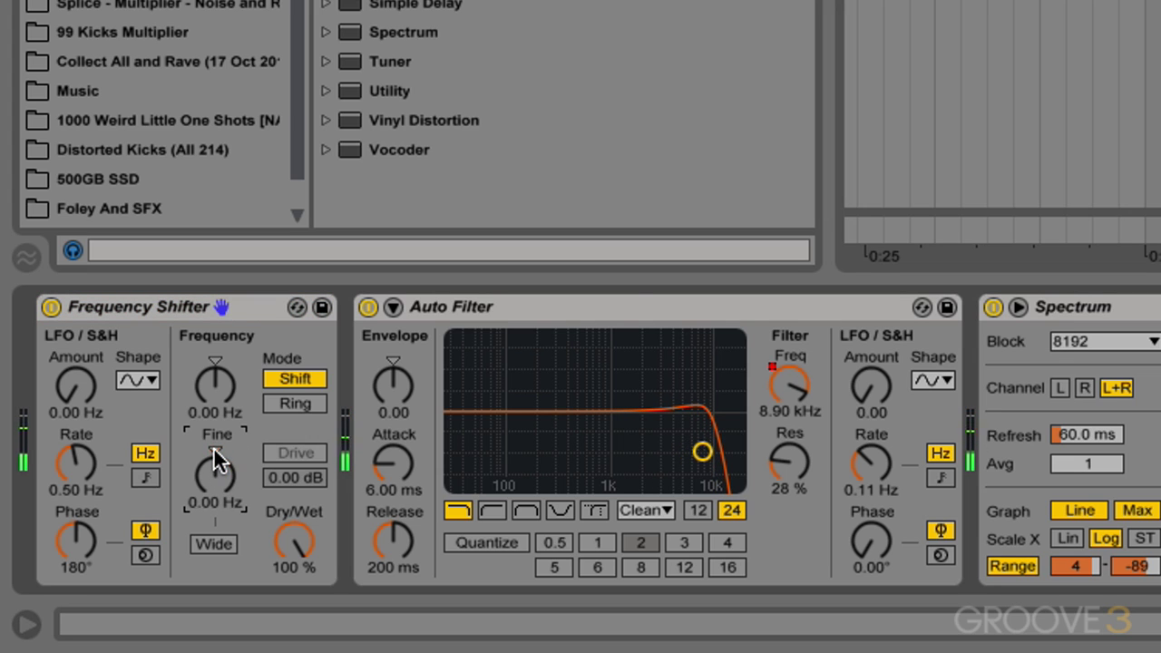
# - Give the Auto Filter frequency its own automation lane and show the Frequency Shifter's Fine automation in the snare track's main lane
pyautogui.click(637, 309)
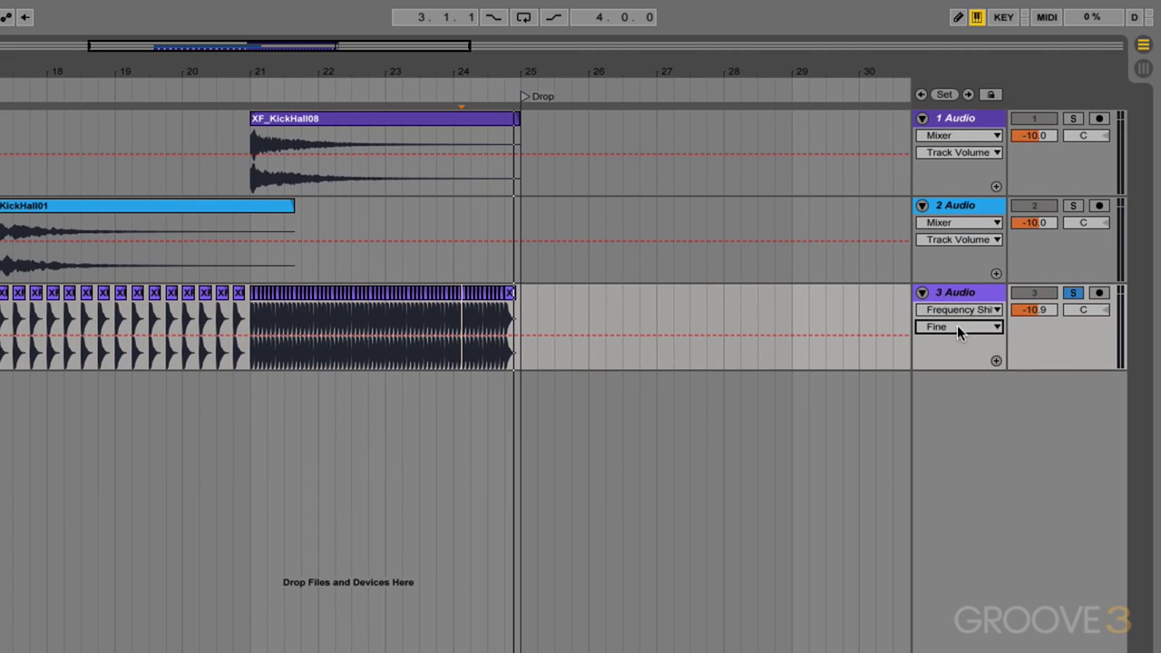
pyautogui.click(960, 311)
pyautogui.click(958, 363)
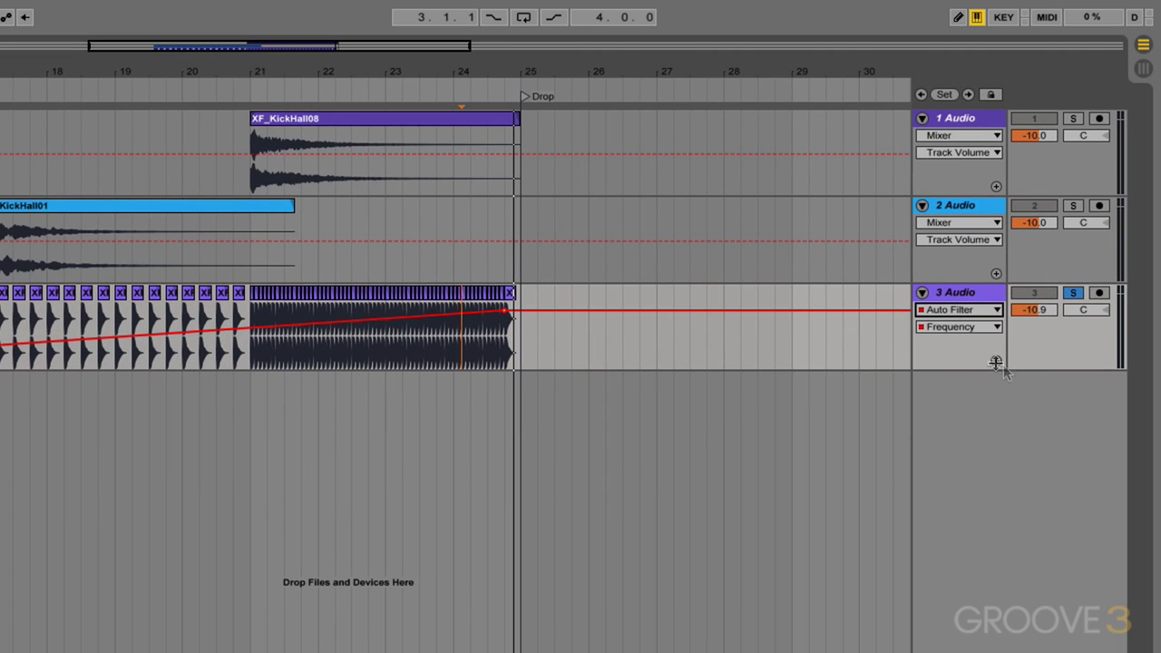
pyautogui.click(997, 362)
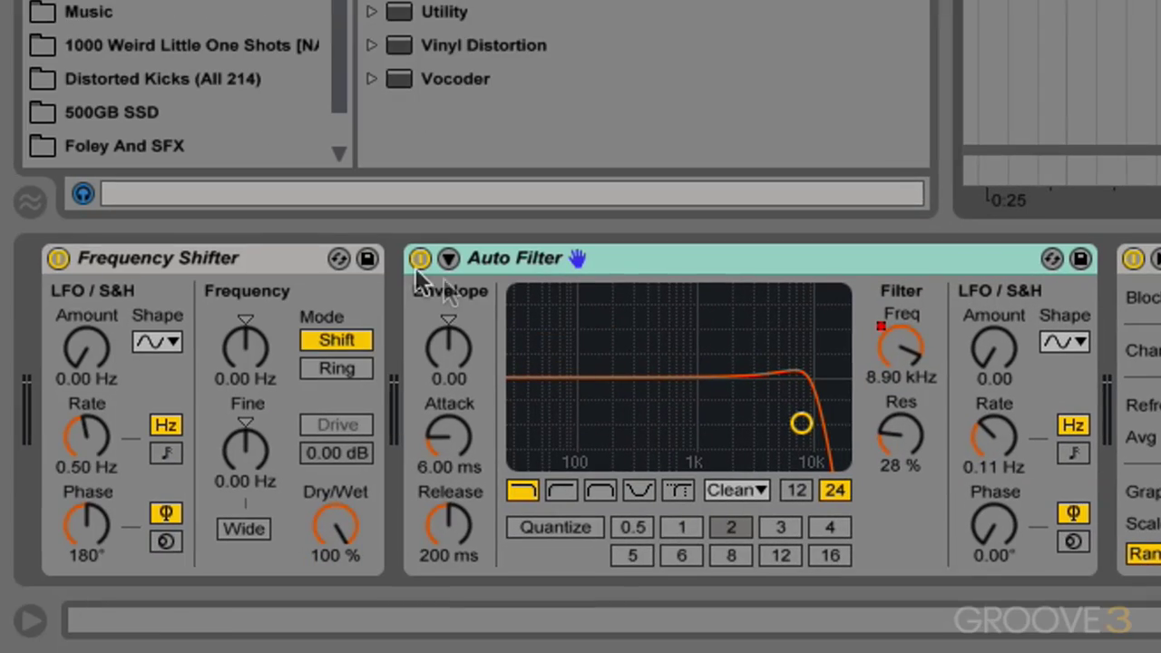
pyautogui.click(283, 259)
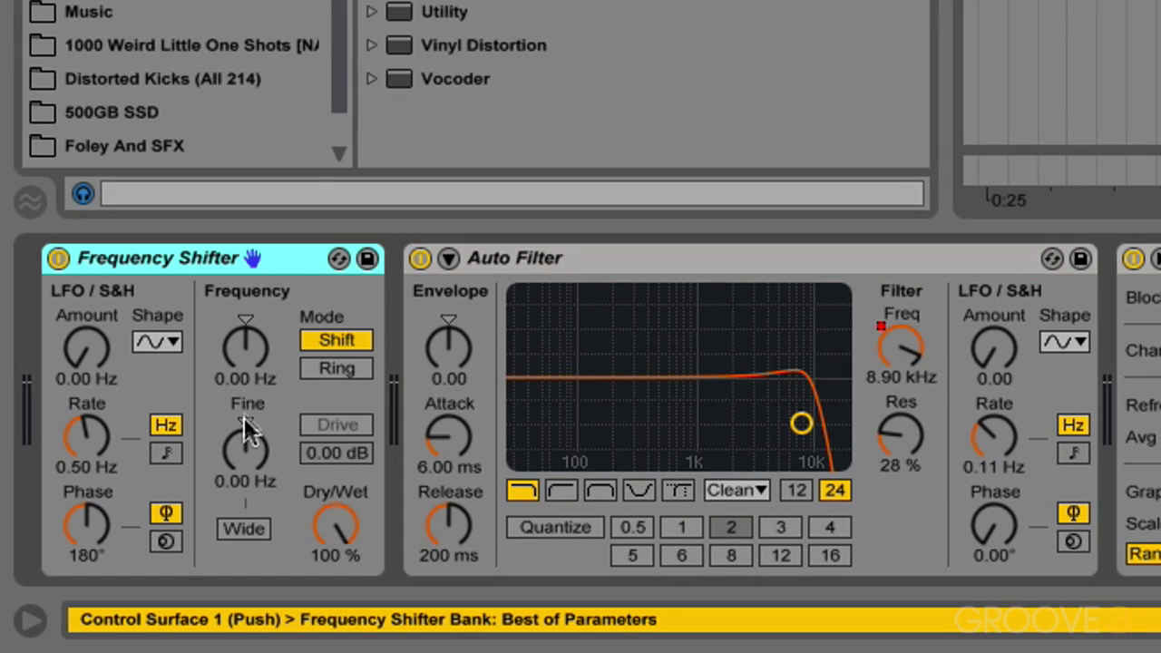
pyautogui.click(246, 445)
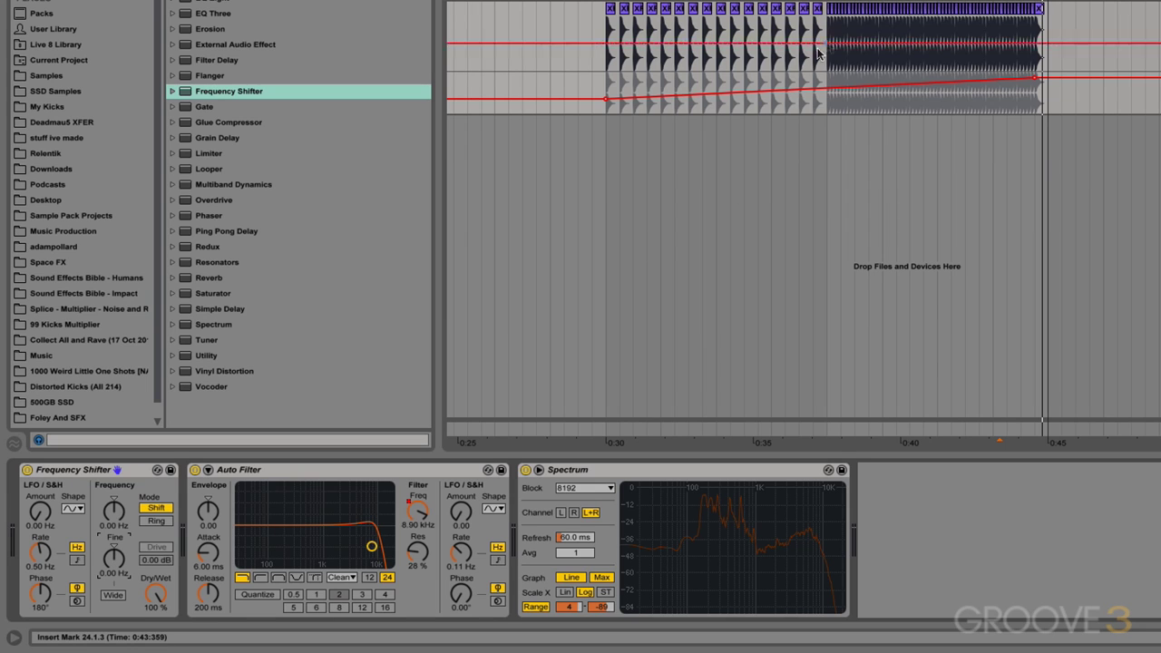
# - Automate the Fine shift to ramp from about beat 22.4 up to 500 Hz at the roll's end, then play the build from bar 17
pyautogui.click(927, 43)
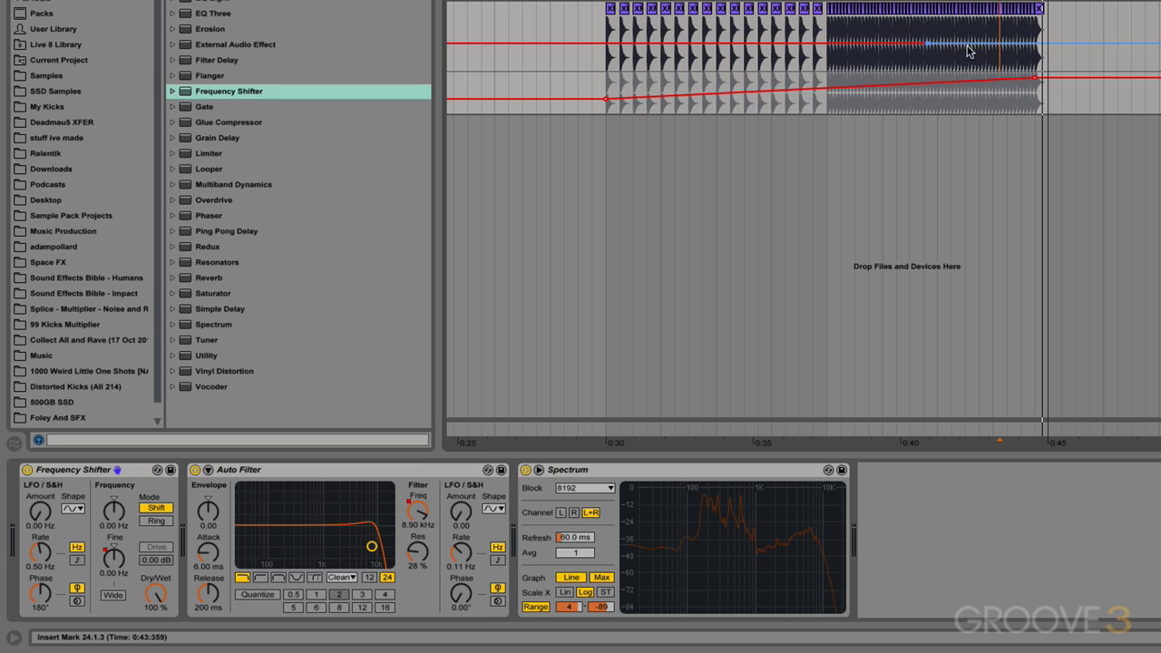
pyautogui.moveTo(1029, 44); pyautogui.dragTo(1031, 21)
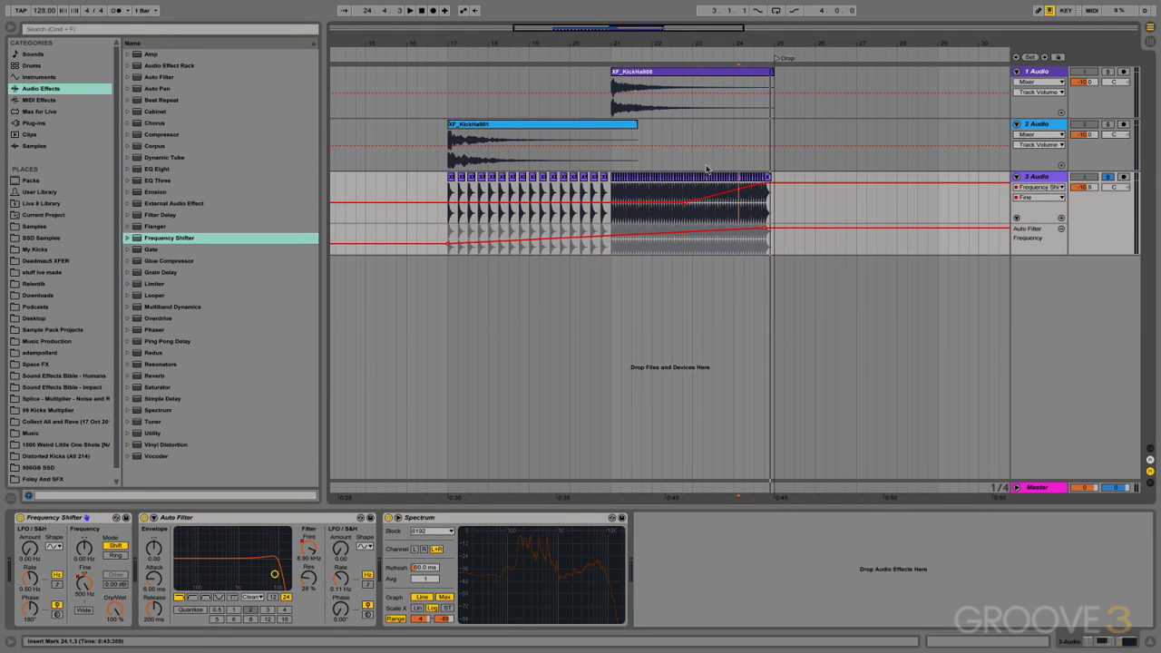
pyautogui.click(681, 216)
pyautogui.click(613, 218)
pyautogui.press('space')
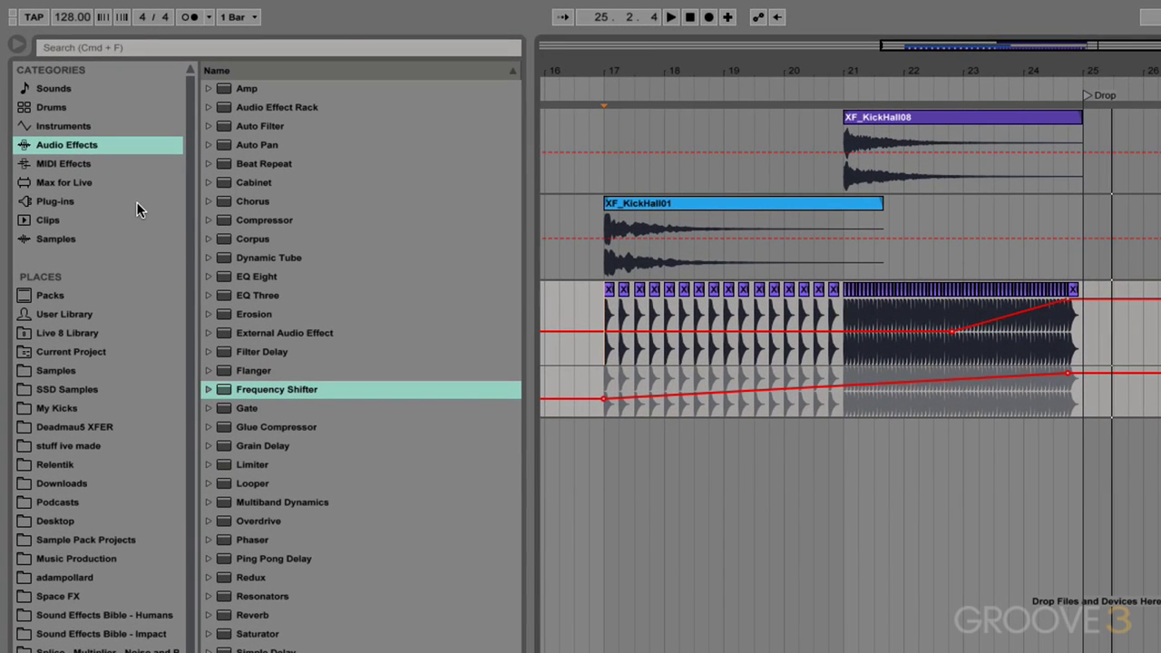
# - Load the Gladiator VST instrument onto a new track below the snares
pyautogui.click(137, 203)
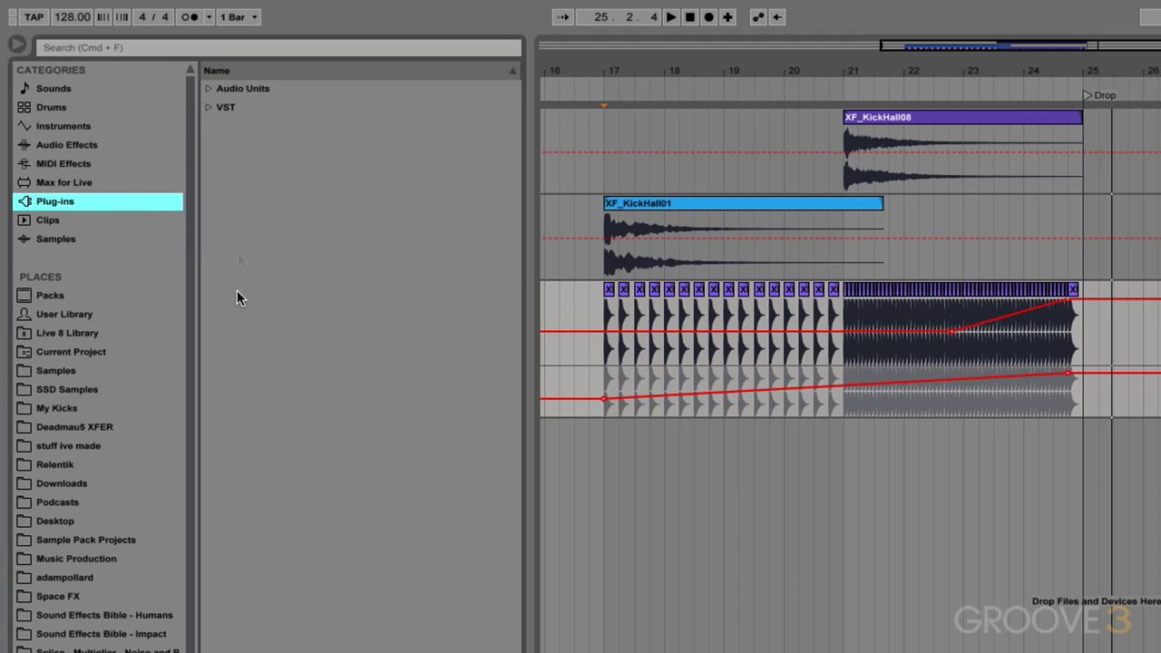
pyautogui.click(208, 107)
pyautogui.click(220, 127)
pyautogui.moveTo(350, 541); pyautogui.dragTo(953, 529)
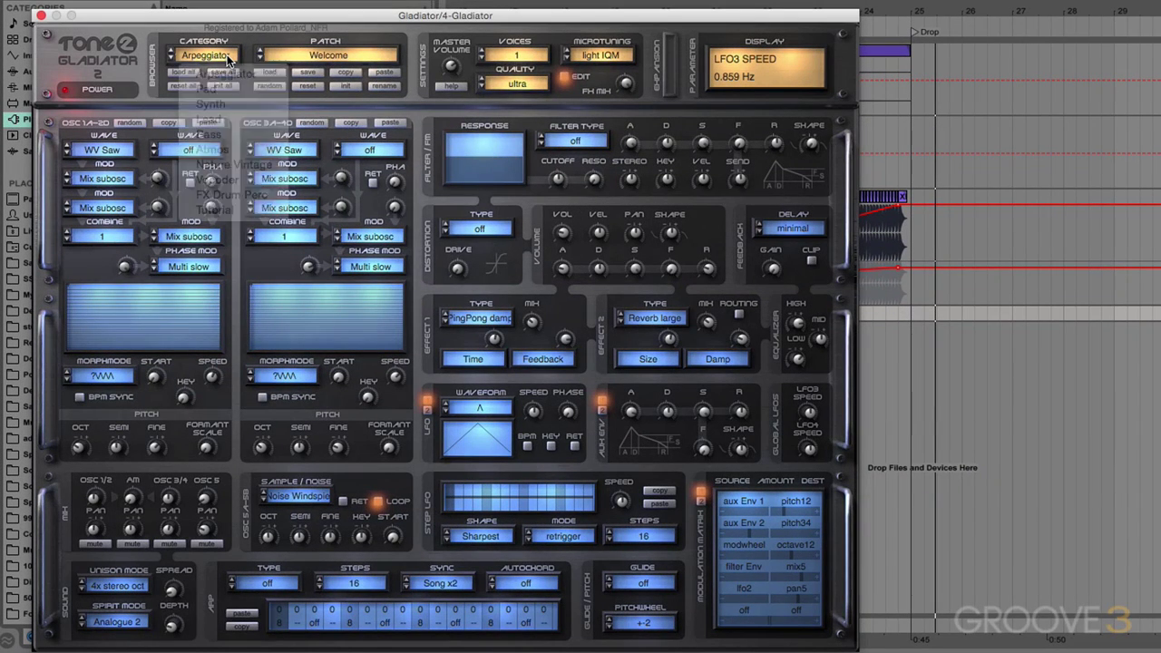
# - Choose the LD Tronic MS patch from Gladiator's Lead category and close the plug-in window
pyautogui.click(230, 60)
pyautogui.click(254, 119)
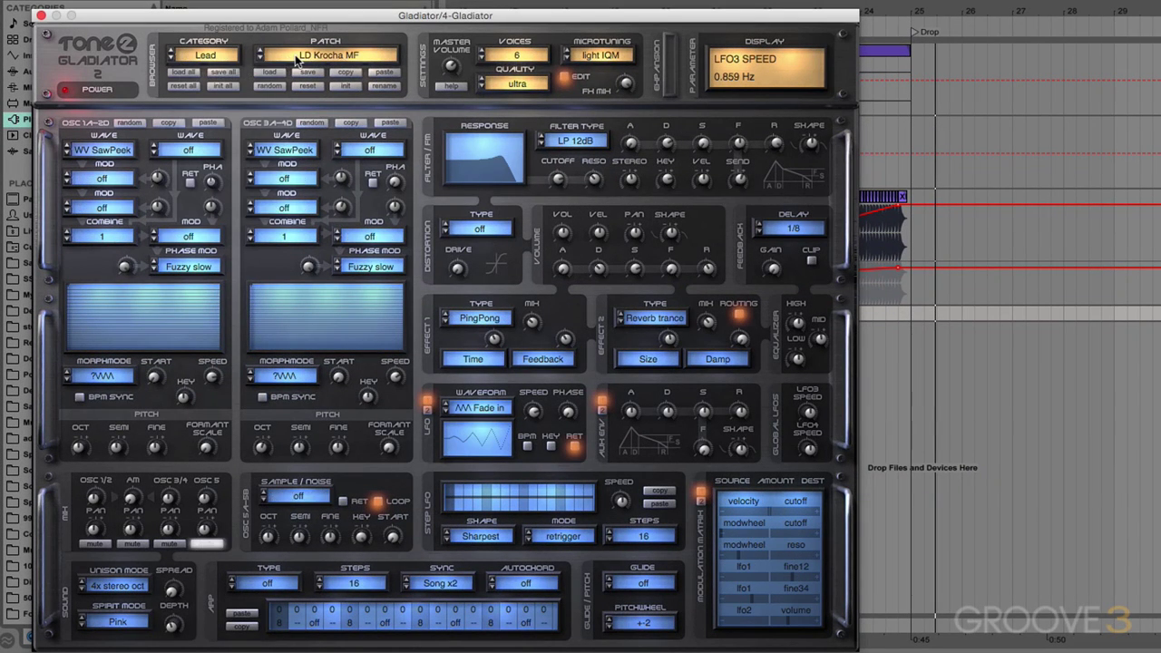
pyautogui.click(299, 60)
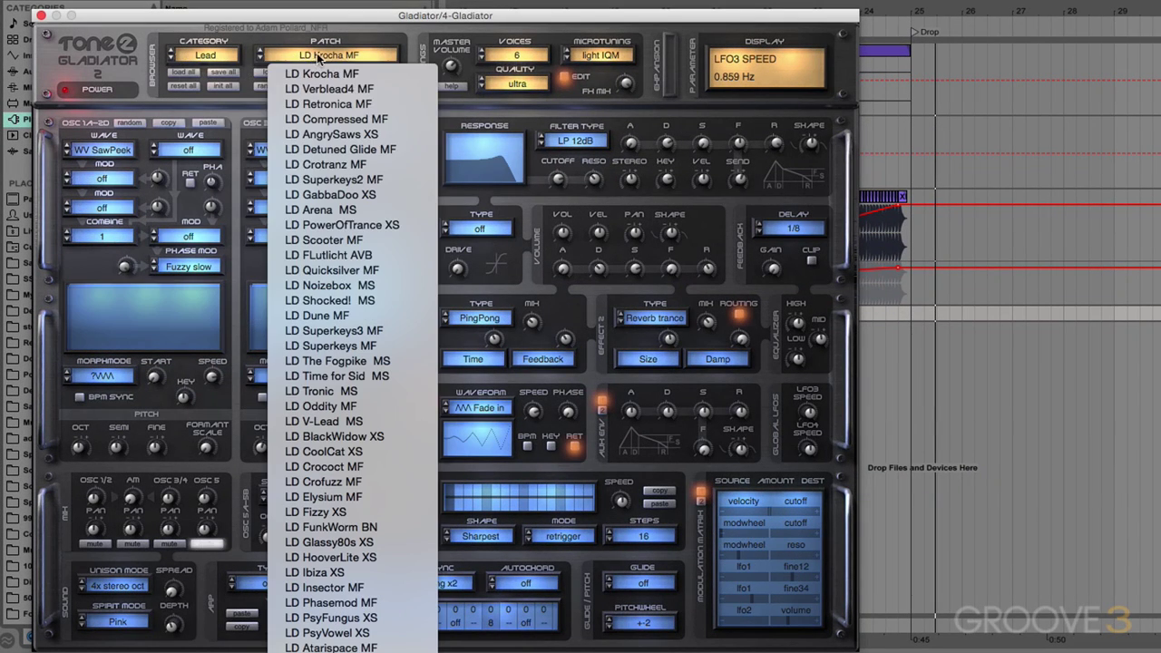
pyautogui.click(363, 391)
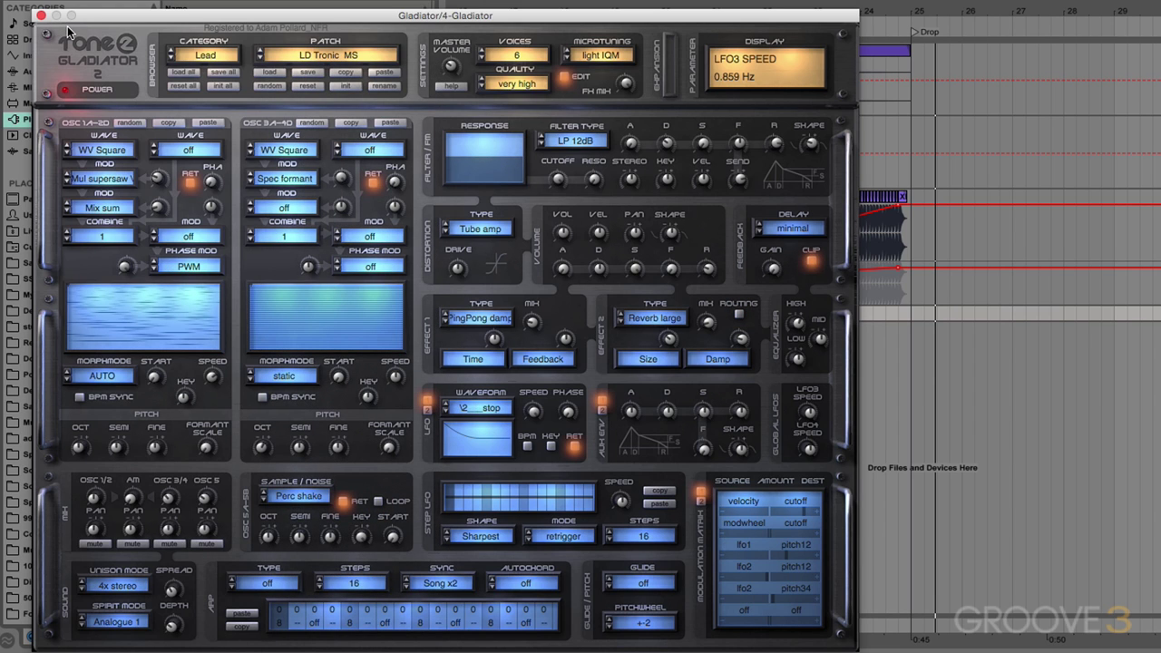
pyautogui.click(40, 18)
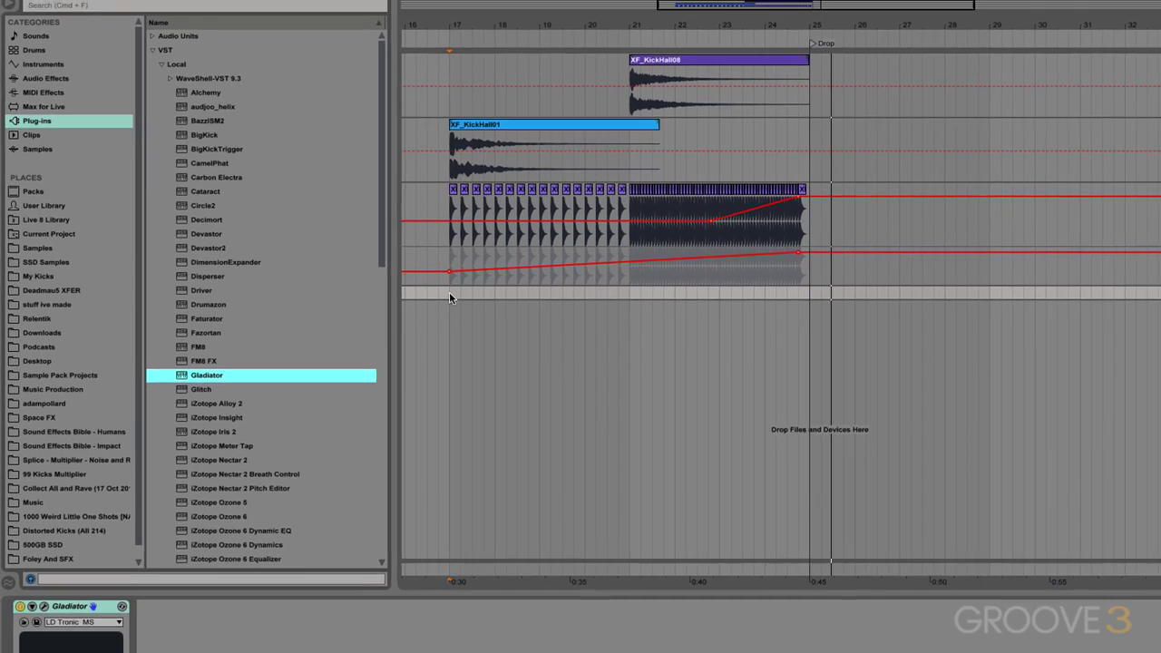
# - Insert an empty MIDI clip on the Gladiator track from bar 17 to bar 25
pyautogui.moveTo(515, 314); pyautogui.dragTo(869, 332)
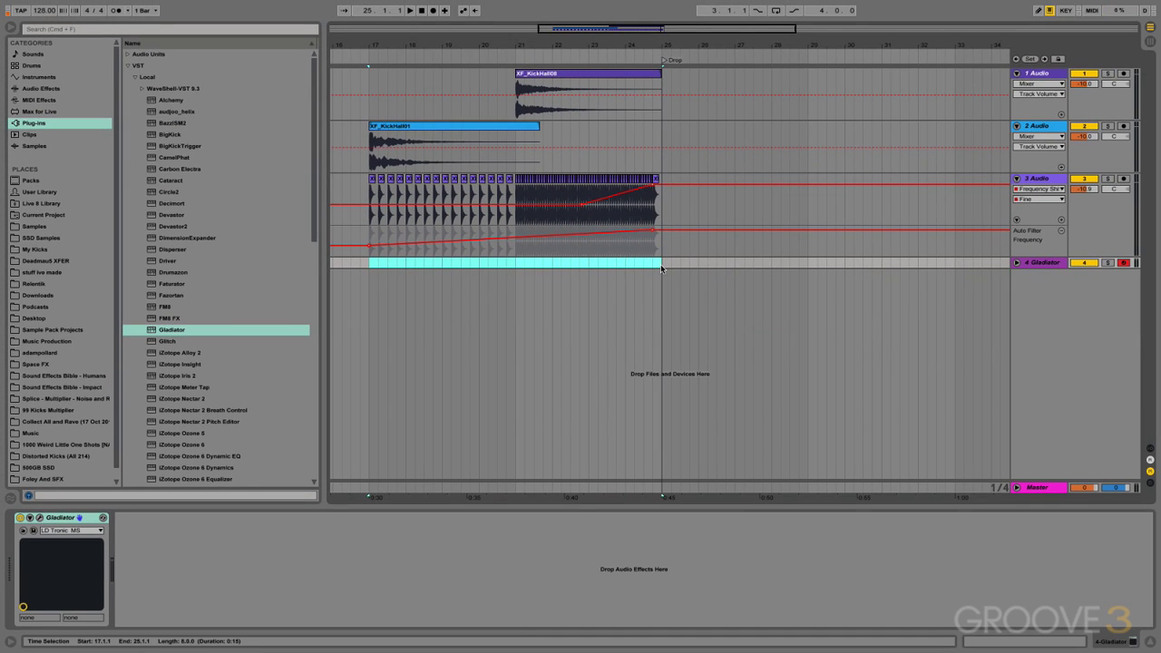
pyautogui.rightClick(661, 266)
pyautogui.click(706, 332)
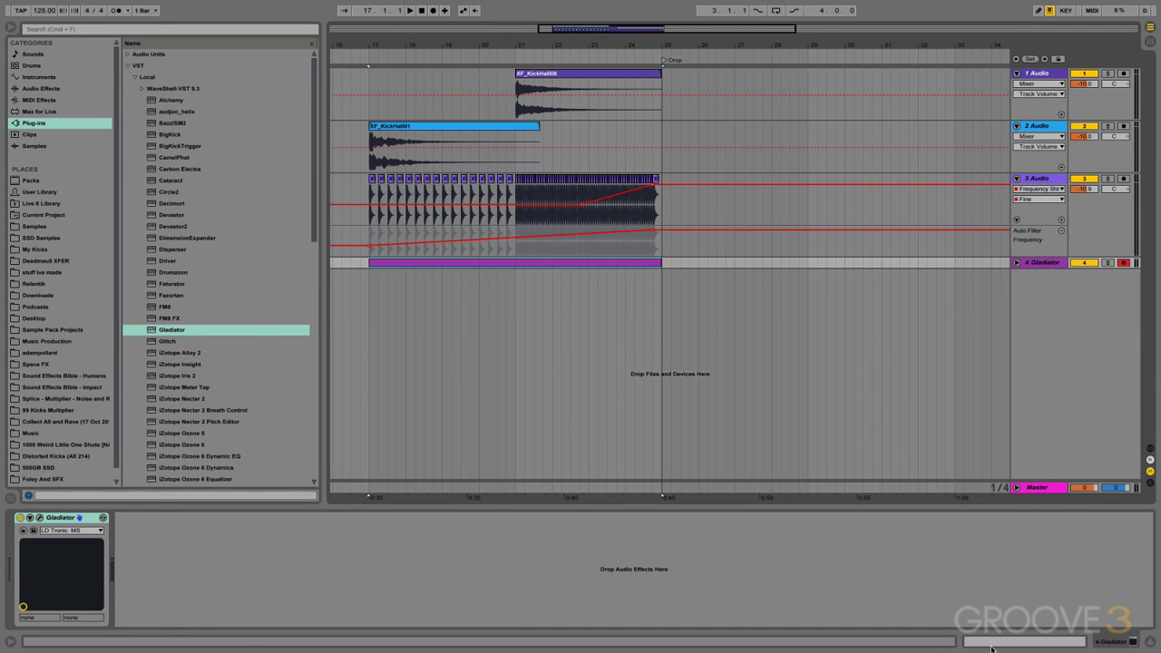
# - Open the Gladiator clip's notes and enter three short, evenly spaced B3 notes within its first two beats
pyautogui.doubleClick(545, 263)
pyautogui.moveTo(184, 470); pyautogui.dragTo(182, 519)
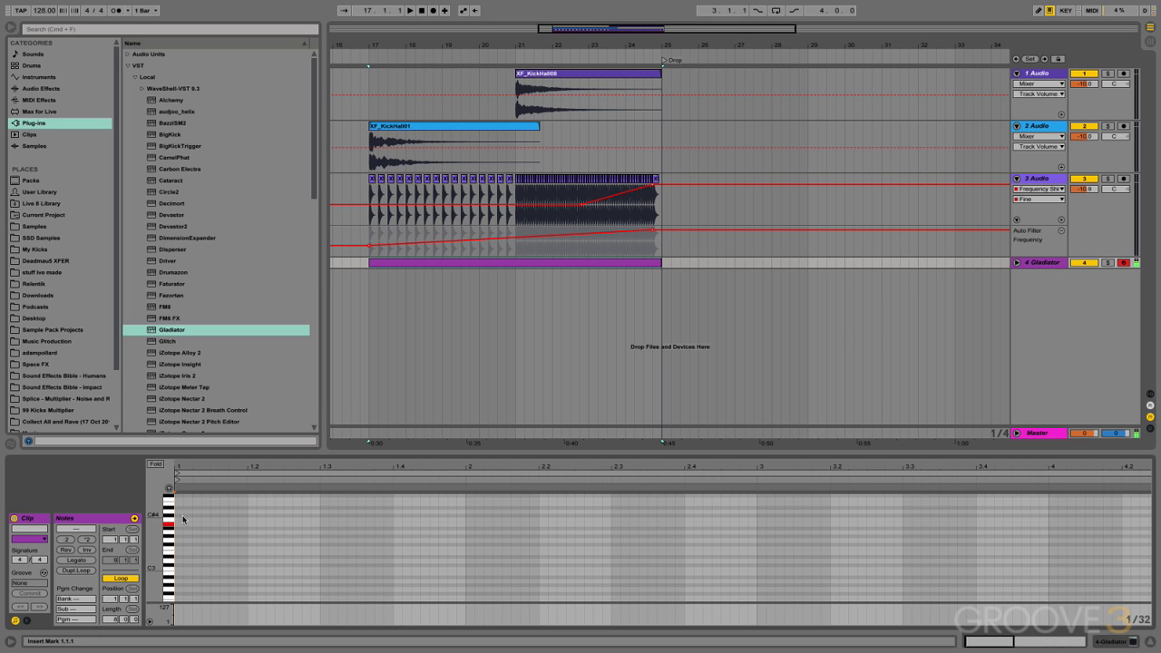
pyautogui.doubleClick(179, 525)
pyautogui.moveTo(180, 525); pyautogui.dragTo(195, 527)
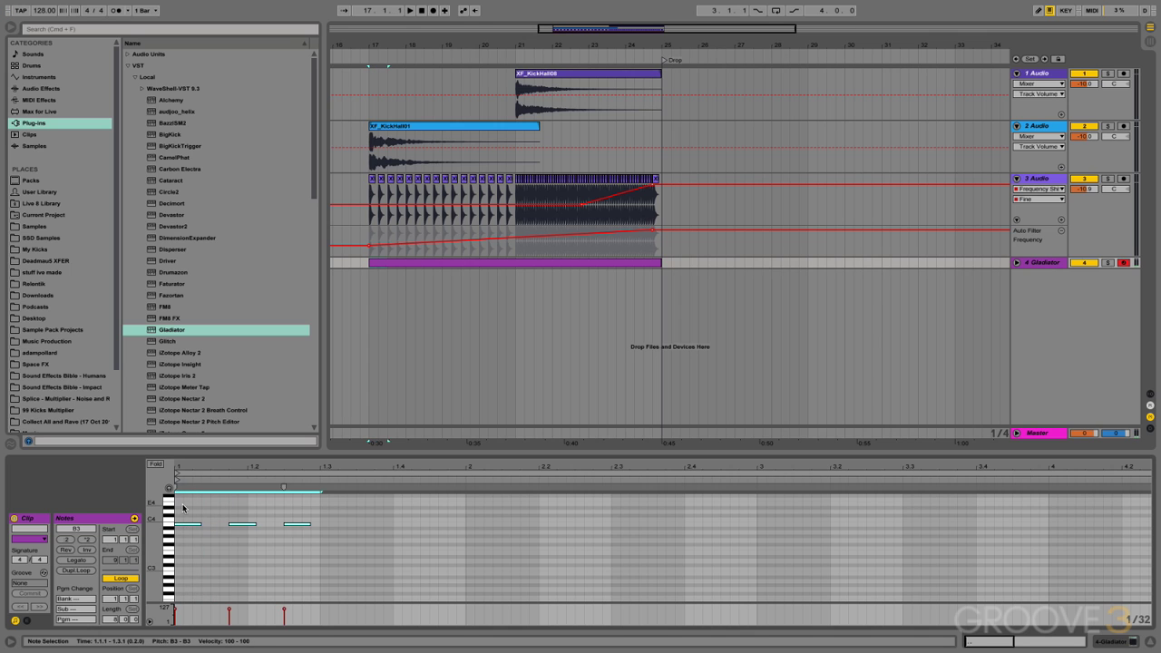
# - Duplicate the three-note B3 pattern three times to fill the clip's first two bars, and play it with the build
pyautogui.press('super+d')
pyautogui.press('super+d')
pyautogui.press('super+d')
pyautogui.press('space')
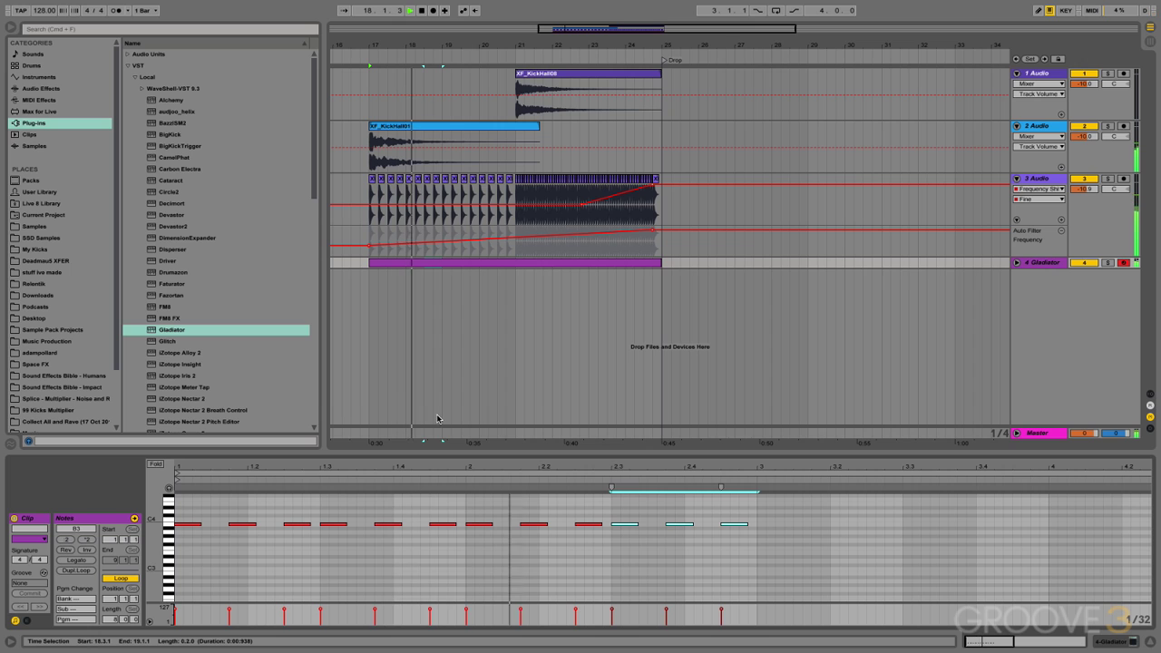
# - Stop playback and keep duplicating the two-beat B3 pattern until it reaches the end of the Gladiator clip's fifth bar
pyautogui.press('space')
pyautogui.press('super+d')
pyautogui.moveTo(737, 469); pyautogui.dragTo(411, 469)
pyautogui.press('super+d')
pyautogui.press('super+d')
pyautogui.press('super+d')
pyautogui.press('super+d')
pyautogui.press('super+d')
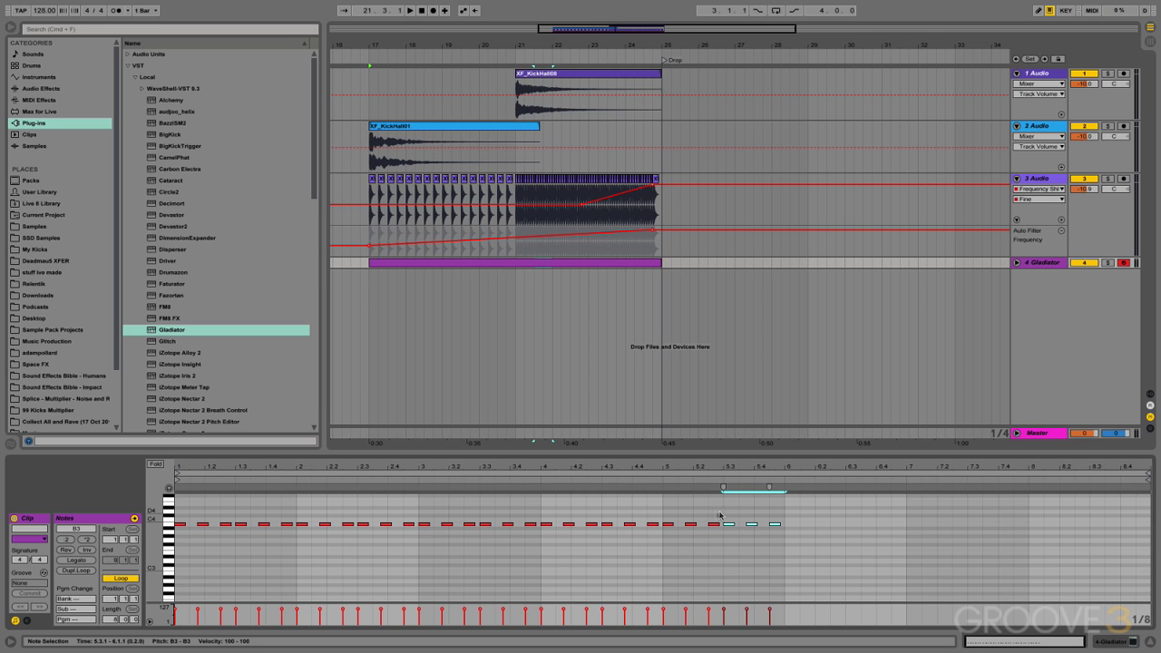
# - Fill the Gladiator clip's bars 5 to 8 with evenly spaced sixteenth B3 notes, leaving the last beat empty, and play the ending
pyautogui.moveTo(677, 470); pyautogui.dragTo(652, 504)
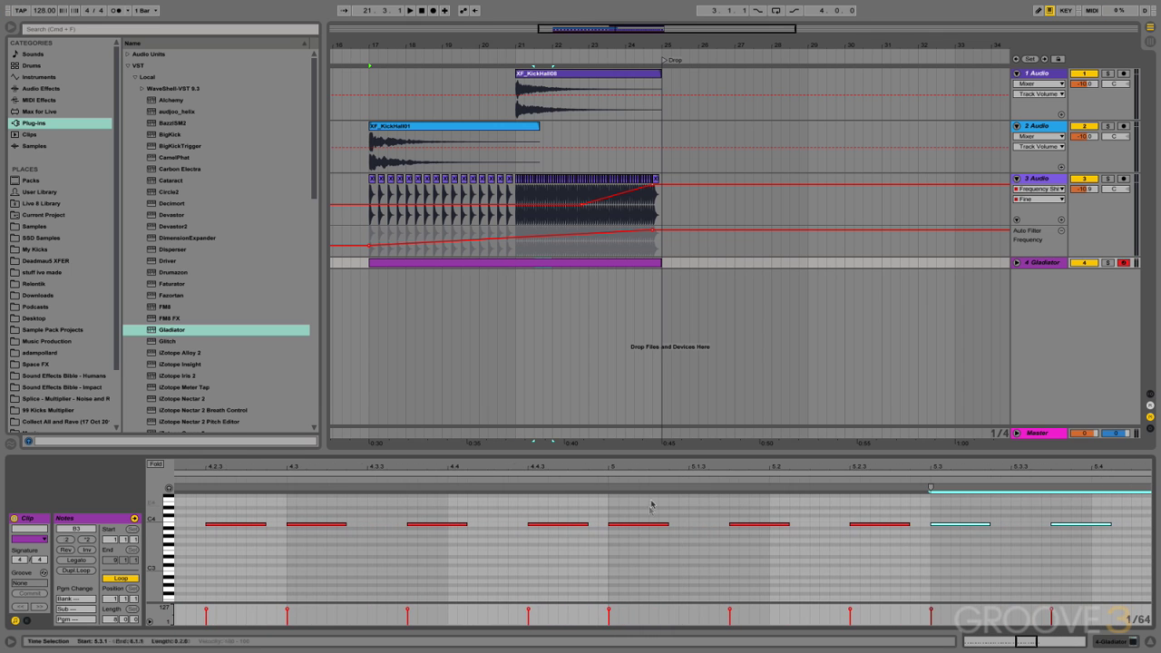
pyautogui.click(632, 522)
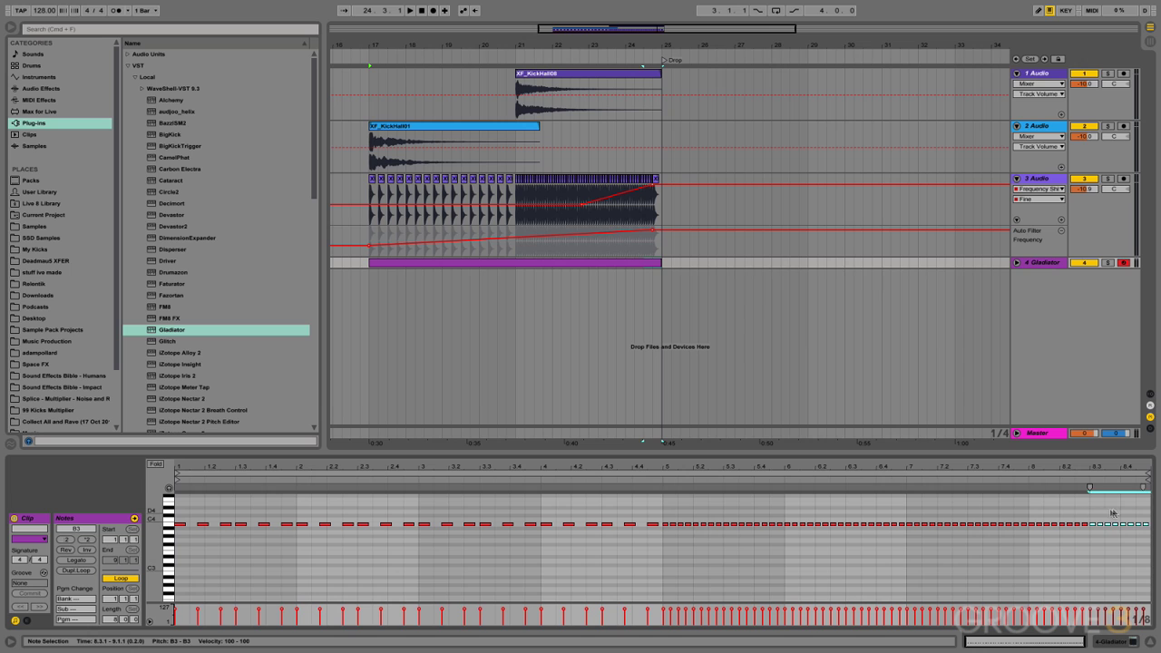
pyautogui.click(1126, 524)
pyautogui.press('Delete')
pyautogui.press('space')
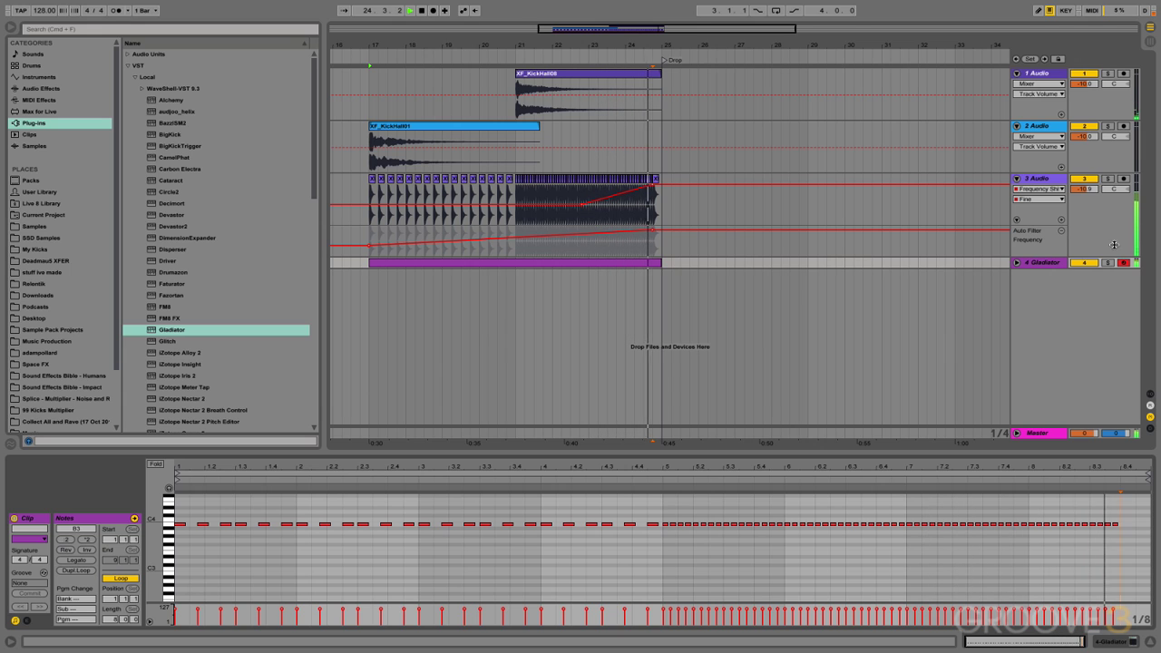
pyautogui.press('space')
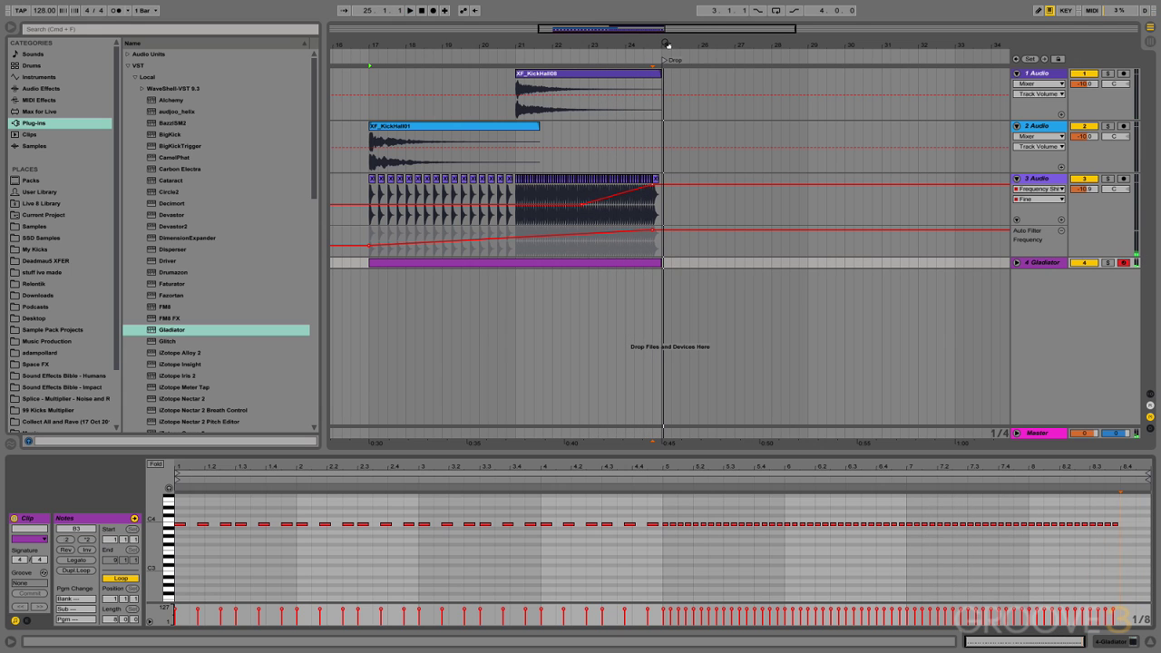
# - Open the Gladiator plug-in, set its pitch wheel range to +-12, and close its window
pyautogui.moveTo(663, 42); pyautogui.dragTo(644, 315)
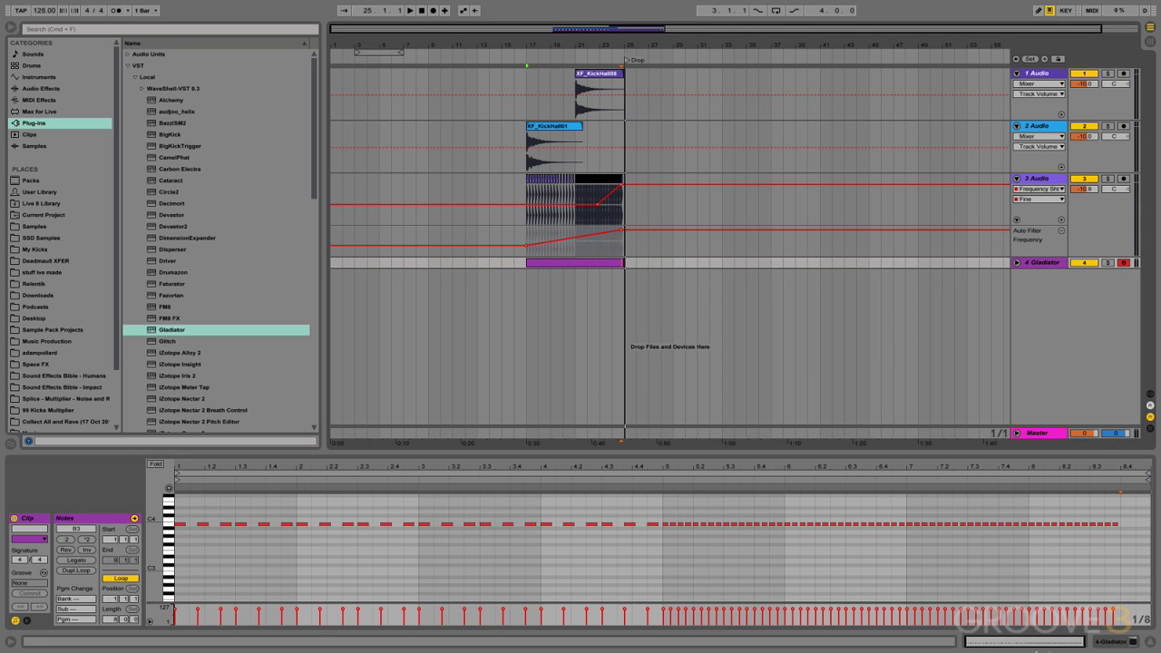
pyautogui.click(1115, 643)
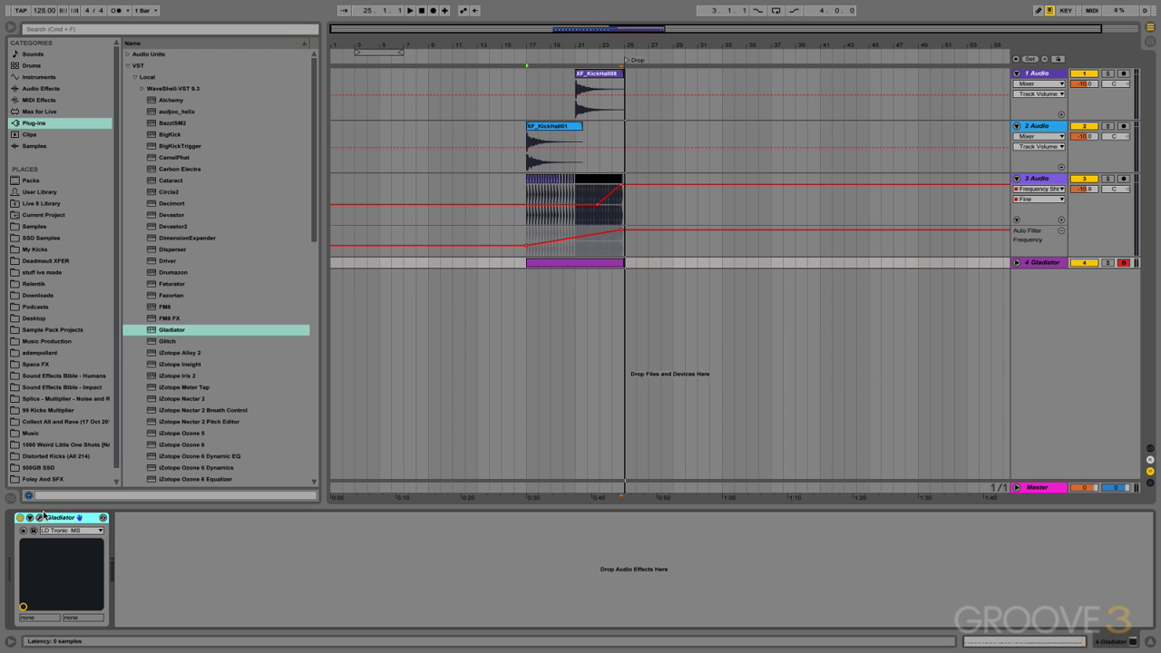
pyautogui.click(40, 518)
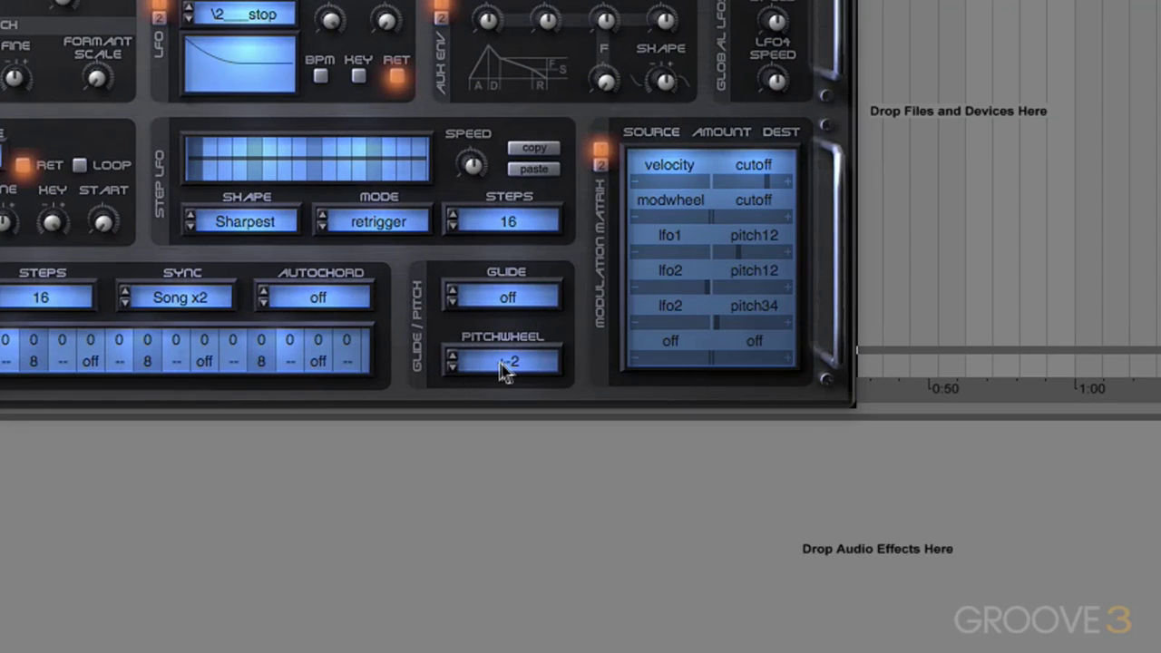
pyautogui.click(532, 360)
pyautogui.click(534, 363)
pyautogui.click(529, 359)
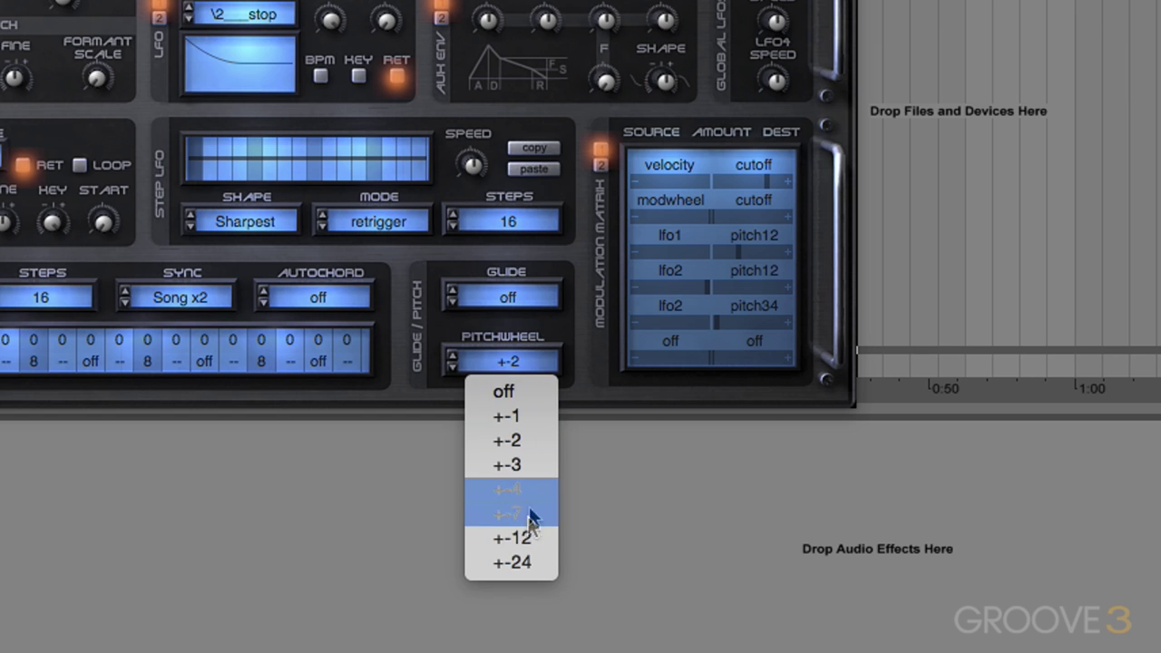
pyautogui.click(527, 539)
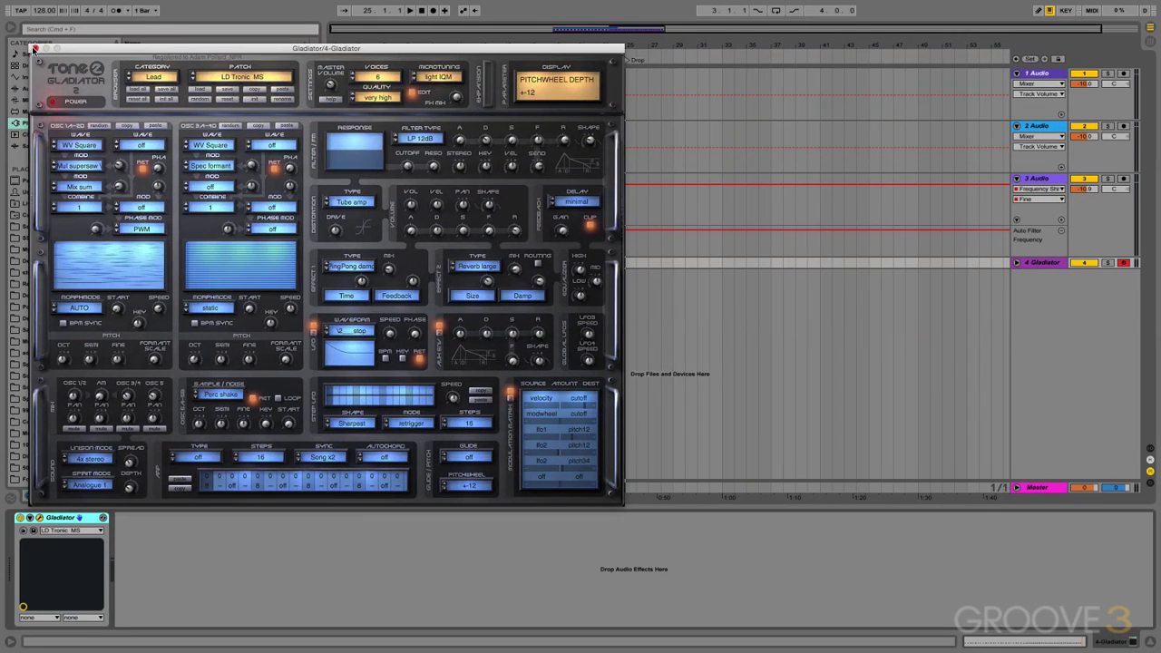
pyautogui.click(34, 48)
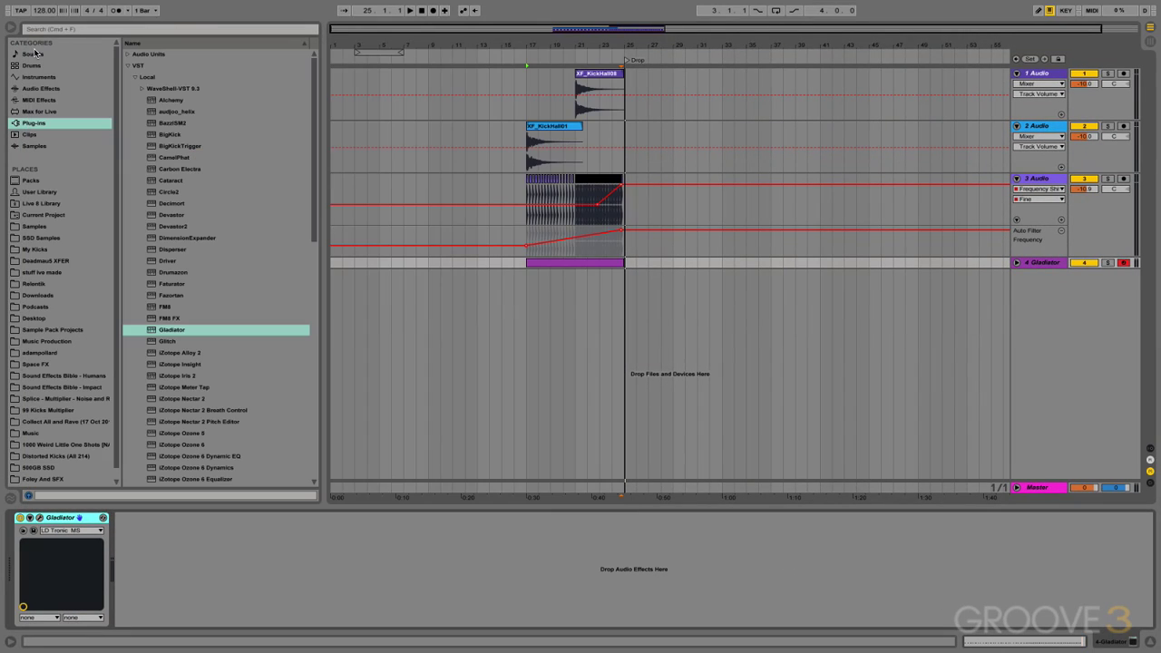
# - In the Gladiator clip's pitch bend envelope, ramp from the centre at the start to 8191 at beat 8.4 and hold it almost to the end
pyautogui.click(1016, 264)
pyautogui.click(576, 289)
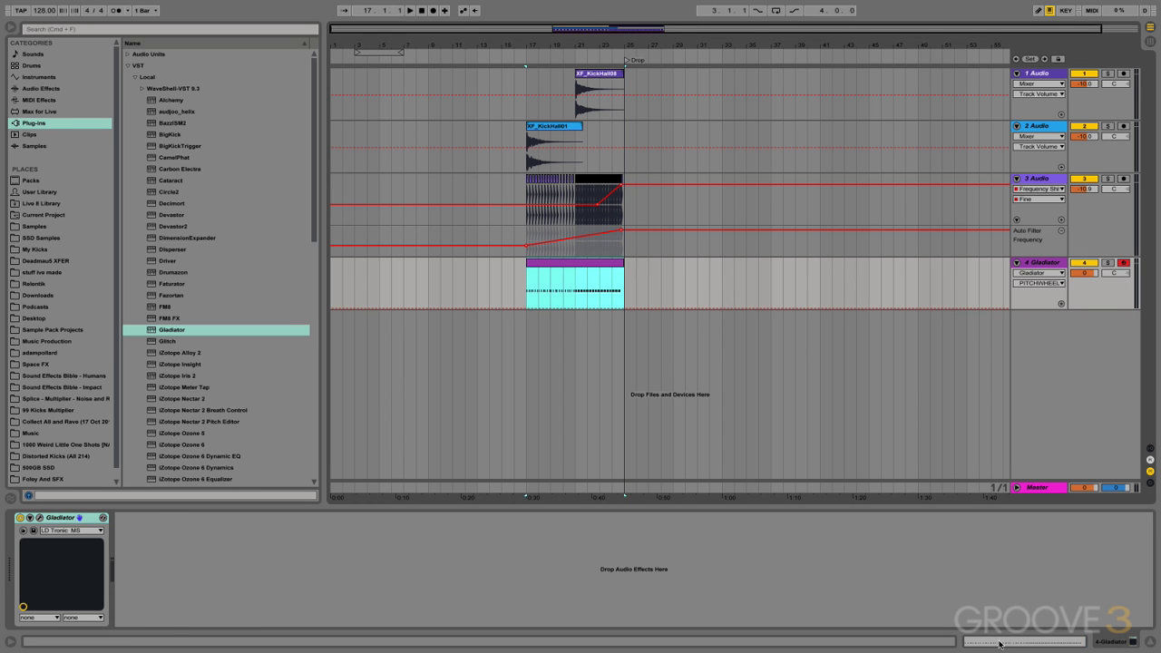
pyautogui.doubleClick(575, 289)
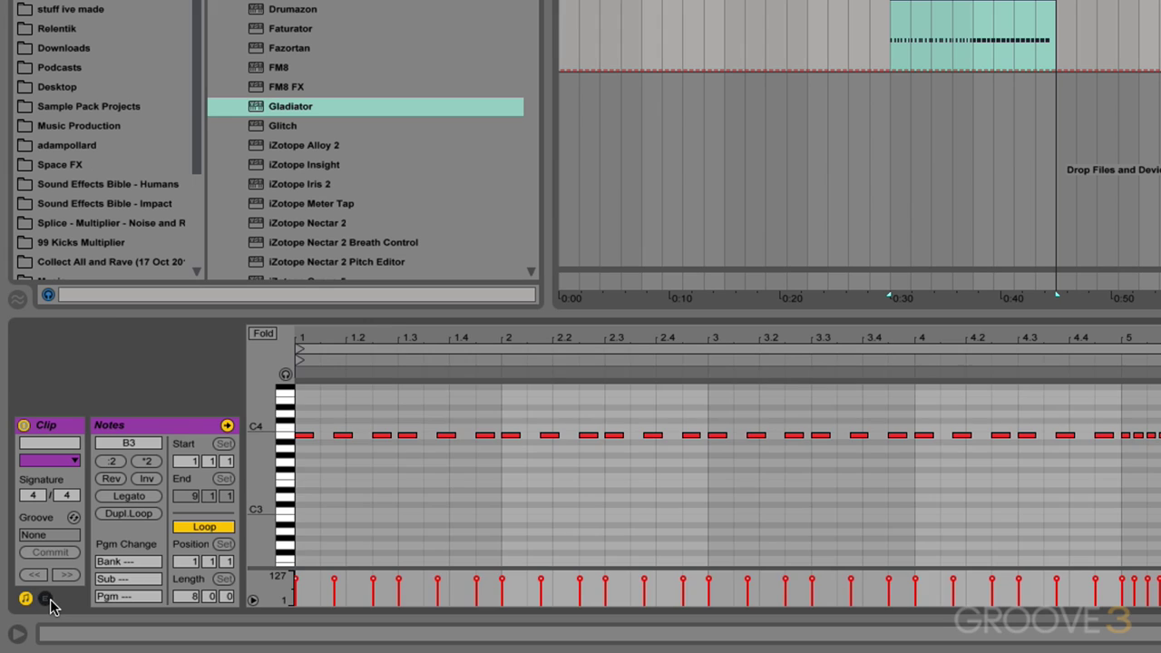
pyautogui.click(27, 620)
pyautogui.click(399, 495)
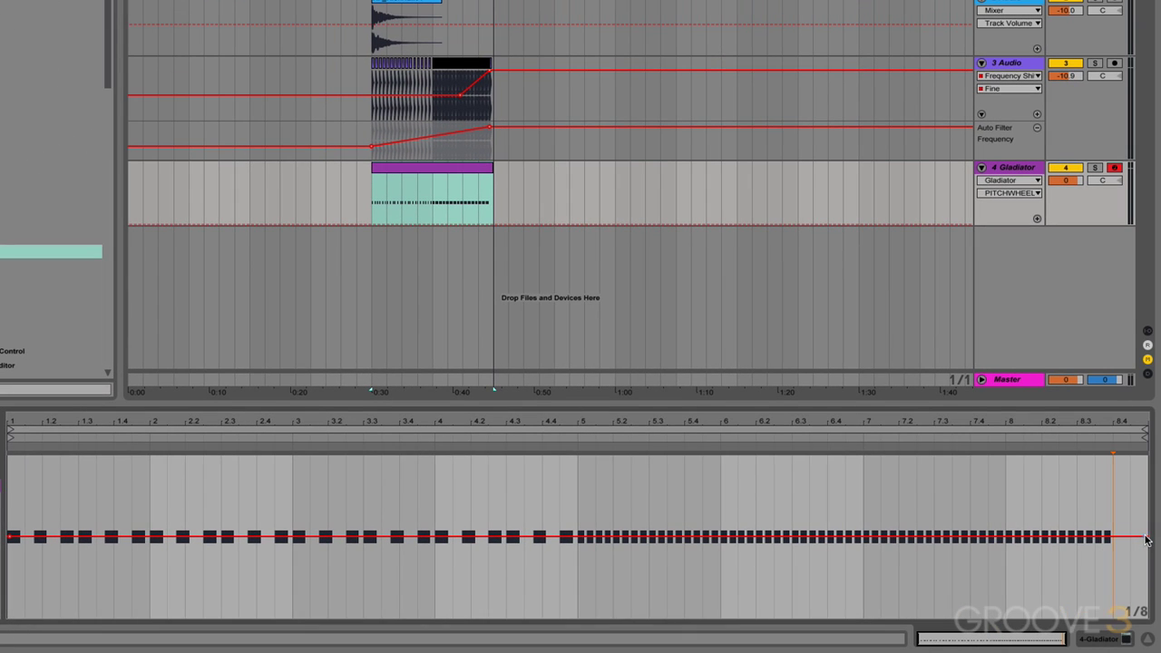
pyautogui.moveTo(1114, 536); pyautogui.dragTo(1113, 454)
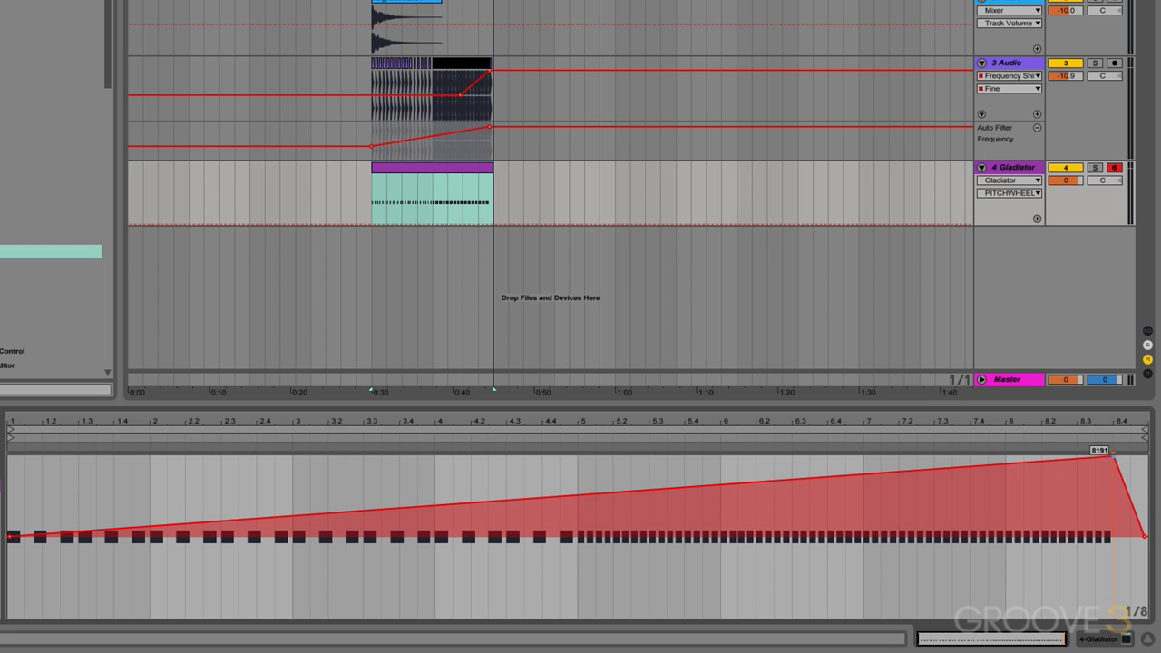
pyautogui.moveTo(1126, 488); pyautogui.dragTo(1139, 455)
# - Play the build-up and set the Gladiator track's volume to -0.5 dB, then stop playback after the drop point
pyautogui.press('space')
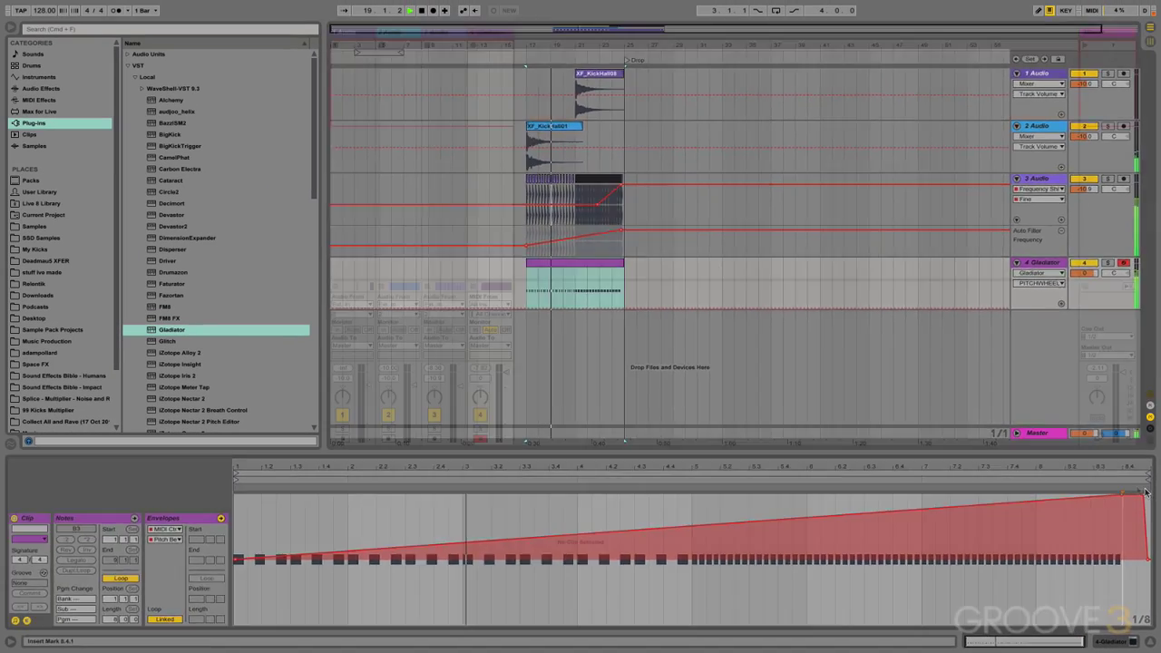
pyautogui.press('Tab')
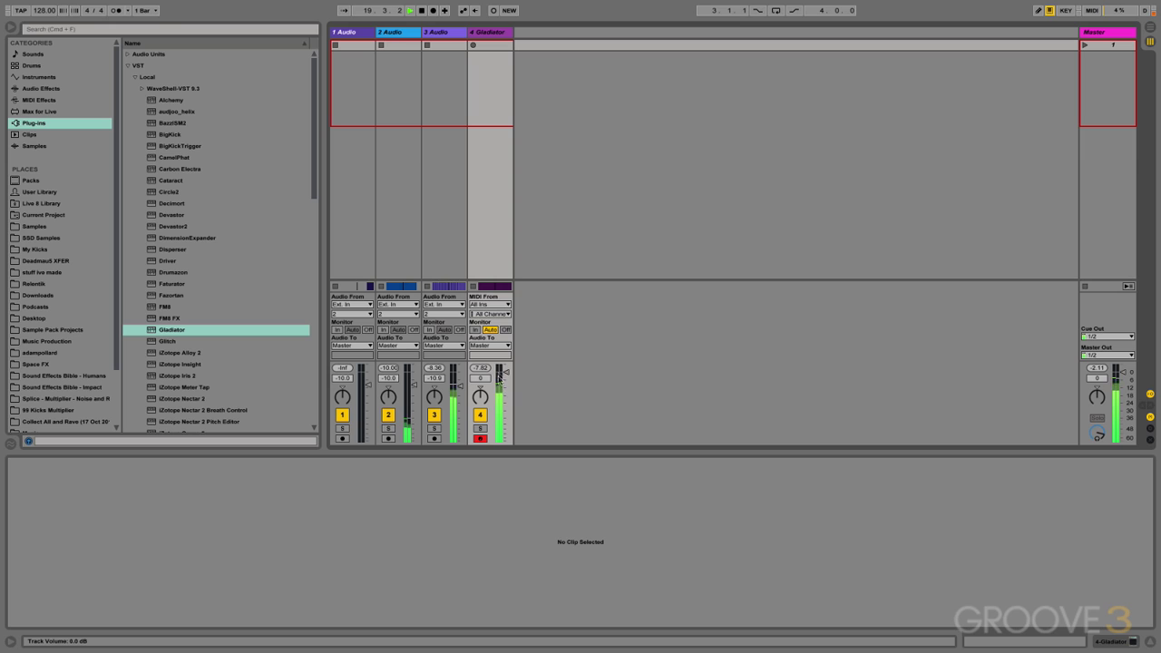
pyautogui.moveTo(504, 373); pyautogui.dragTo(505, 371)
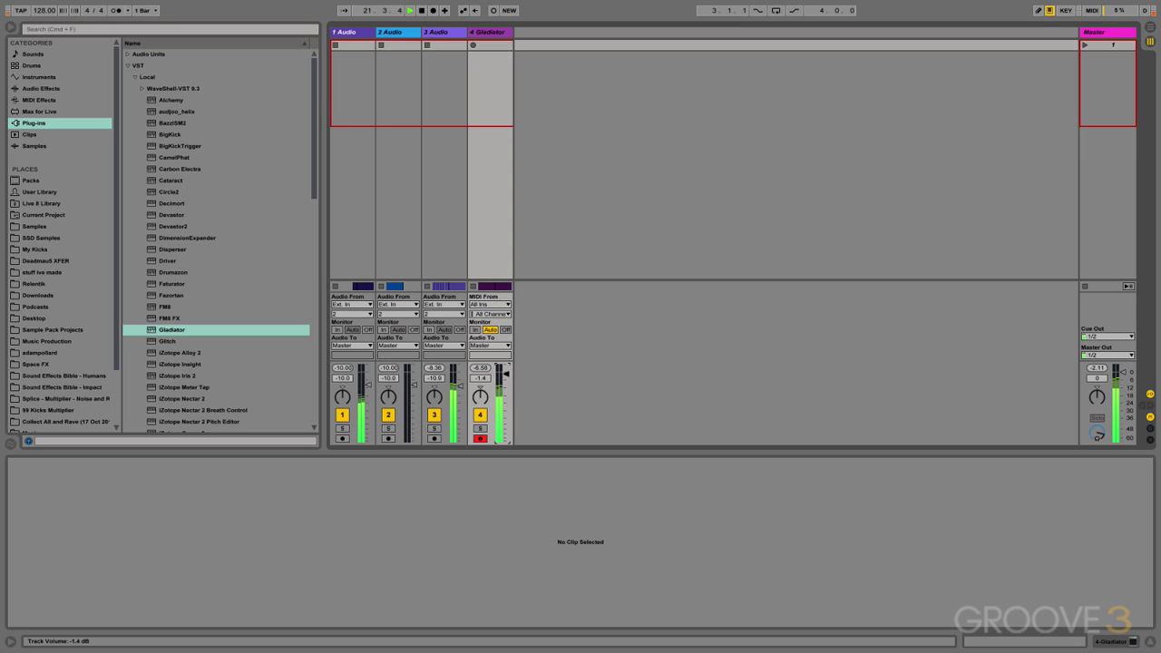
pyautogui.press('Tab')
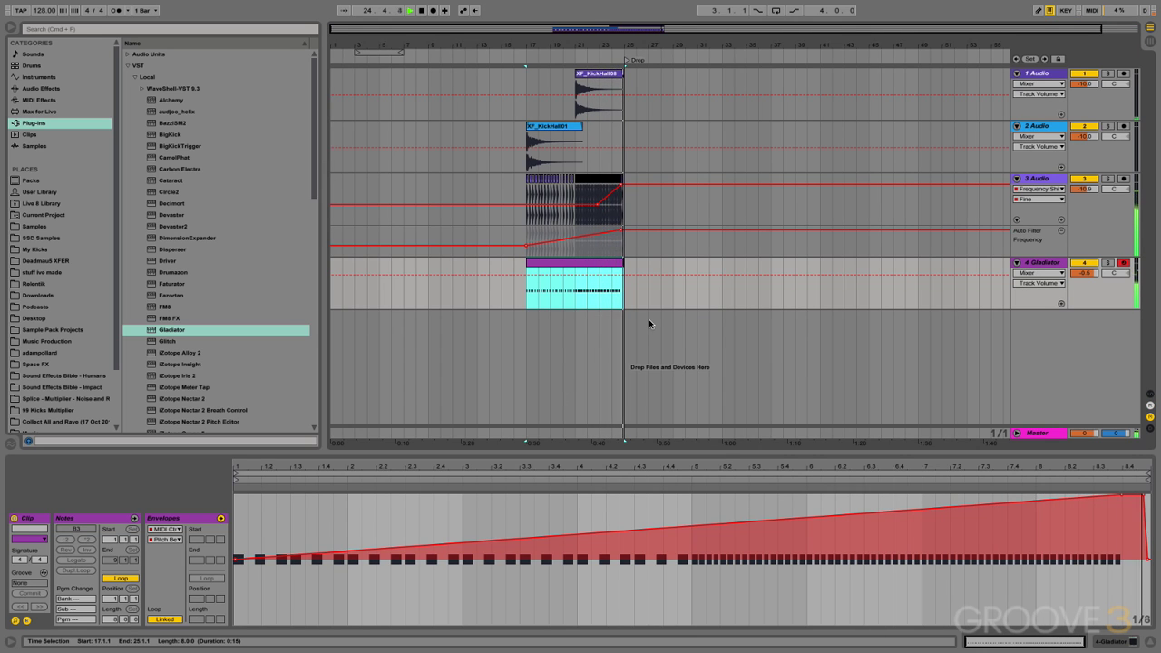
pyautogui.press('space')
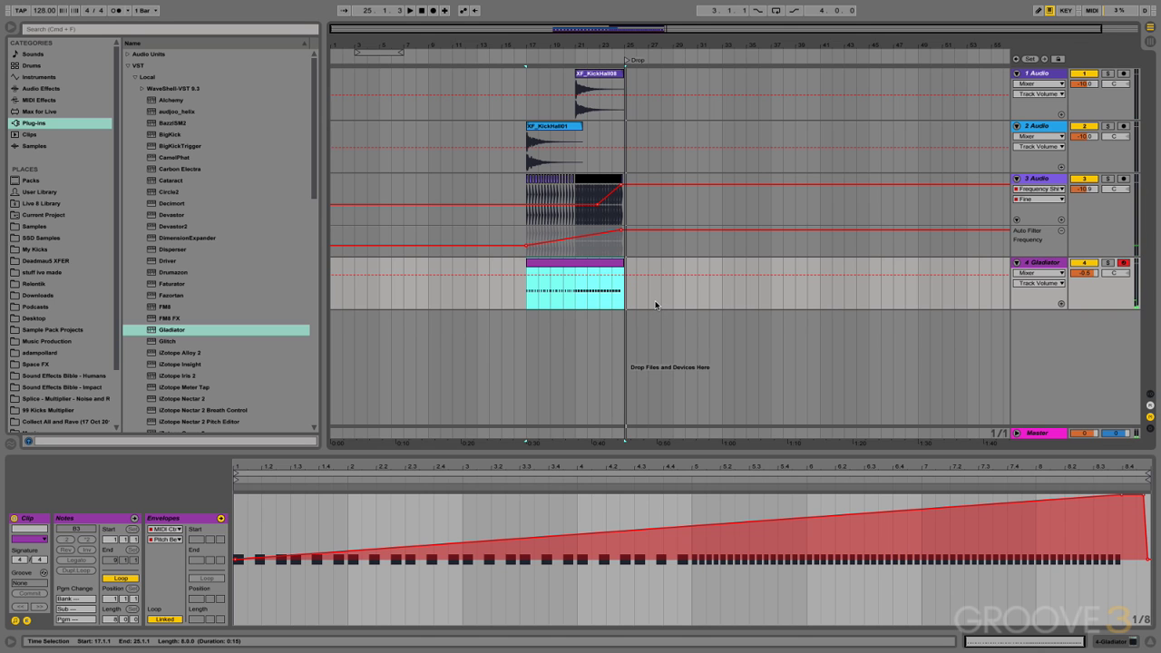
pyautogui.click(656, 303)
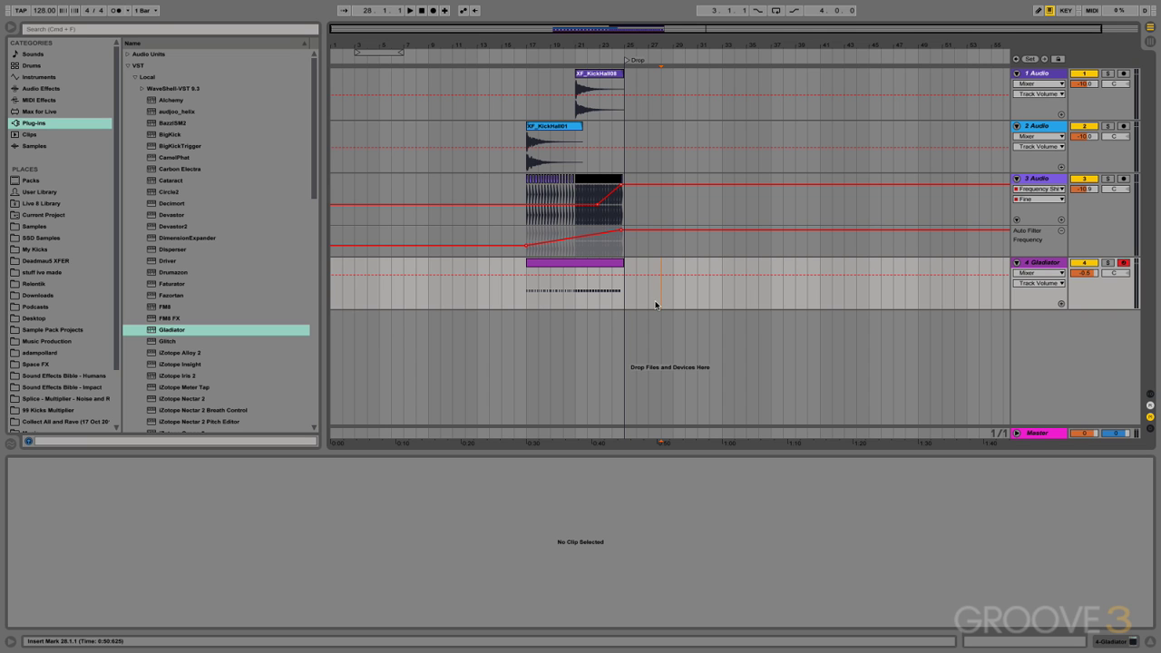
# - Browse the Samples folder's long sweeps and place VFX2 Sweeps Long 14.wav on the 5 Audio track at bar 17
pyautogui.moveTo(572, 47); pyautogui.dragTo(568, 52)
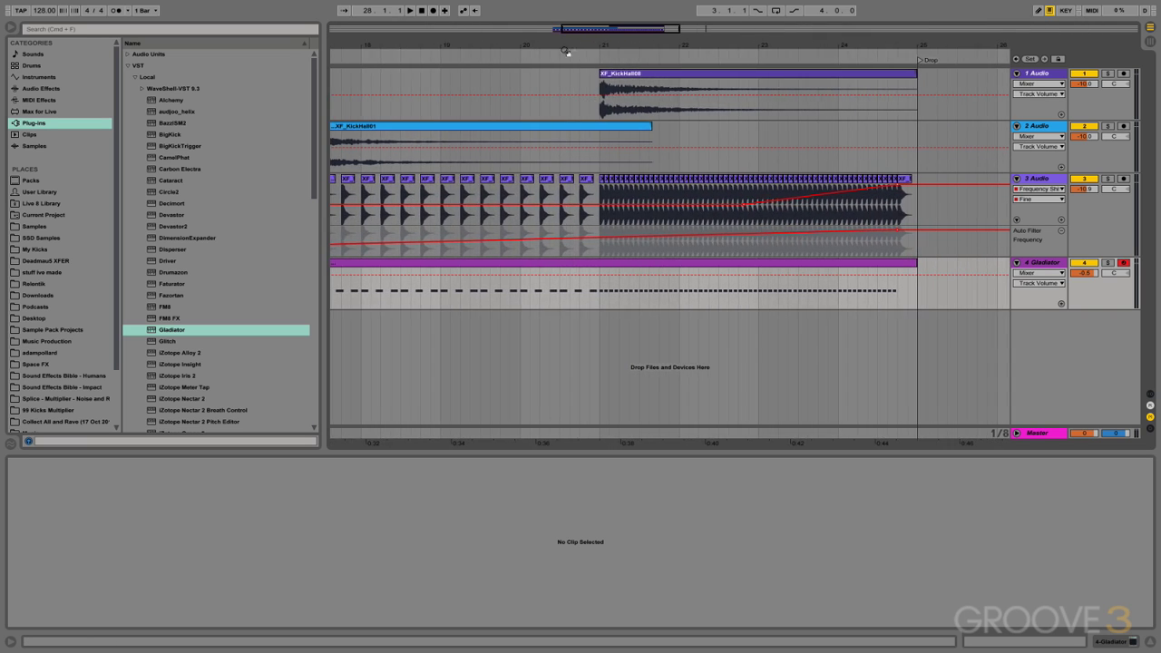
pyautogui.click(57, 230)
pyautogui.scroll(-10, 236, 387)
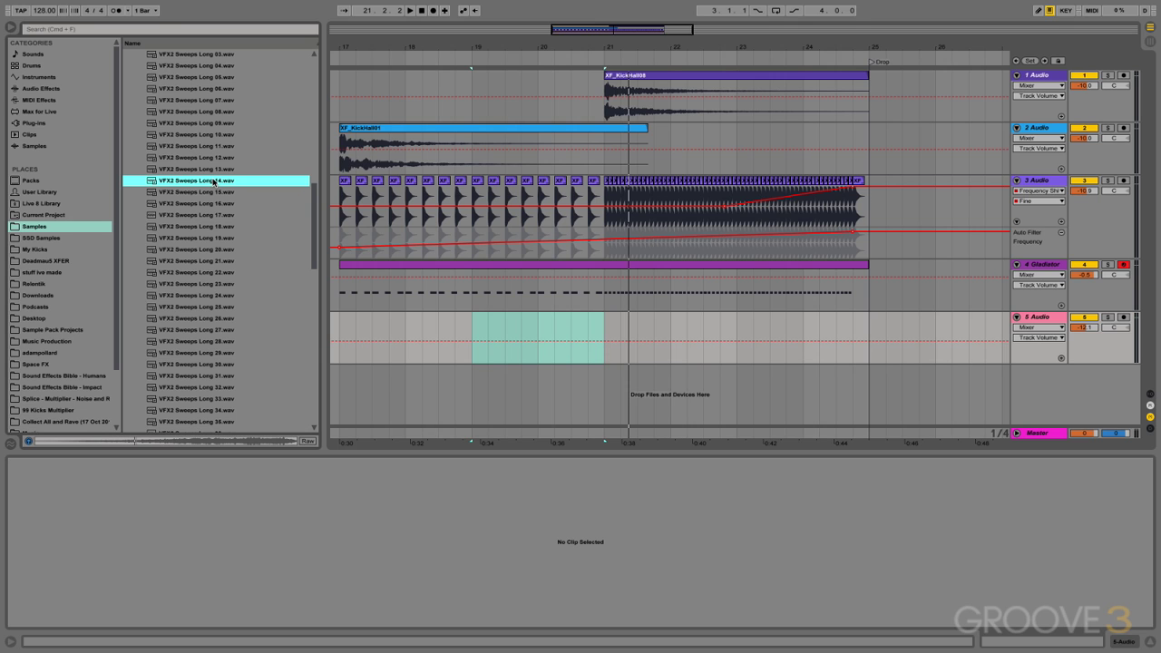
pyautogui.moveTo(214, 182); pyautogui.dragTo(349, 336)
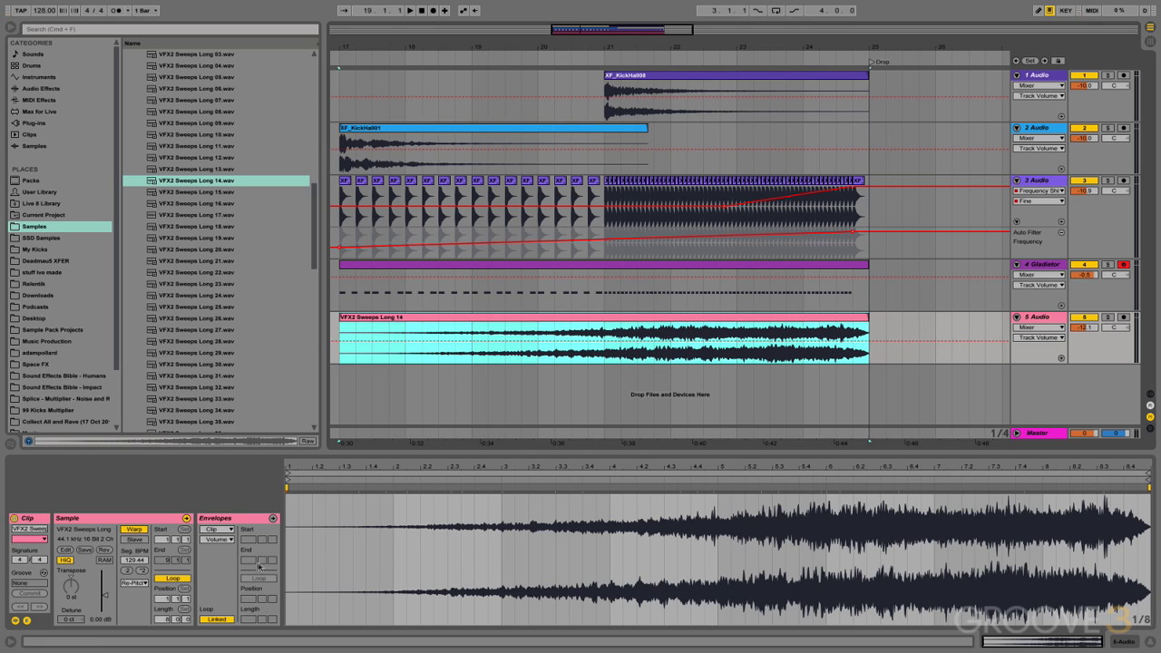
# - Warp the long sweep so its sound ends at bar 6 of the clip, and lower its track's volume to -14.6 dB during playback
pyautogui.moveTo(1145, 498); pyautogui.dragTo(717, 497)
pyautogui.press('space')
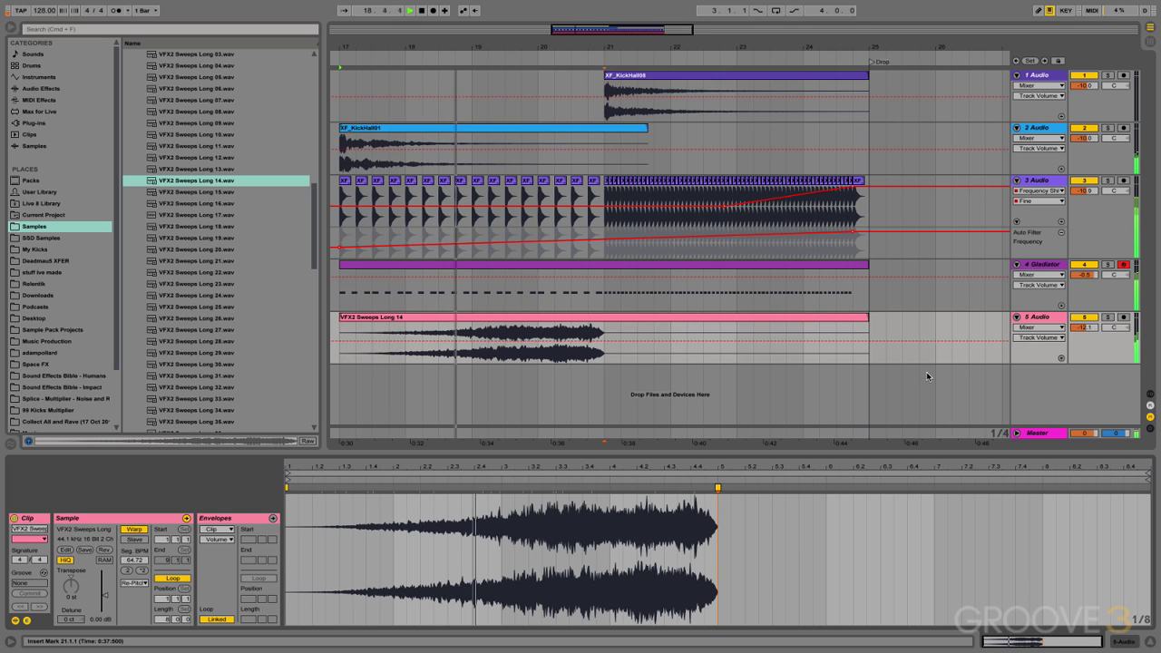
pyautogui.moveTo(1073, 332); pyautogui.dragTo(1073, 354)
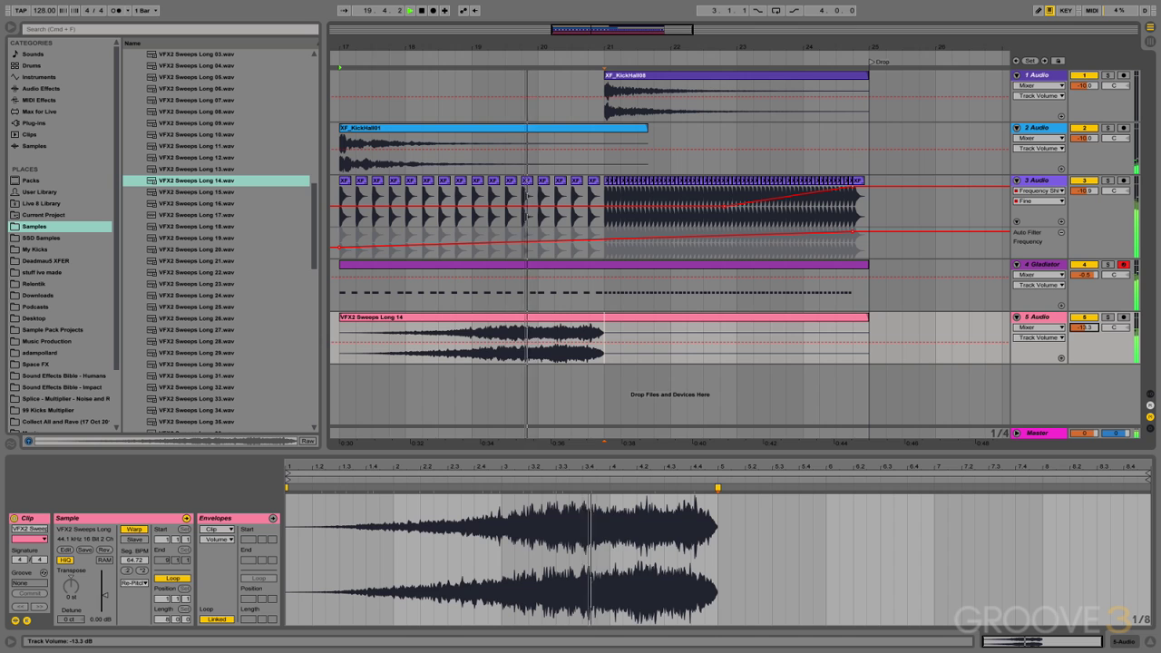
pyautogui.moveTo(718, 487)
pyautogui.mouseDown()
pyautogui.moveTo(867, 488)
pyautogui.moveTo(826, 488)
pyautogui.mouseUp()
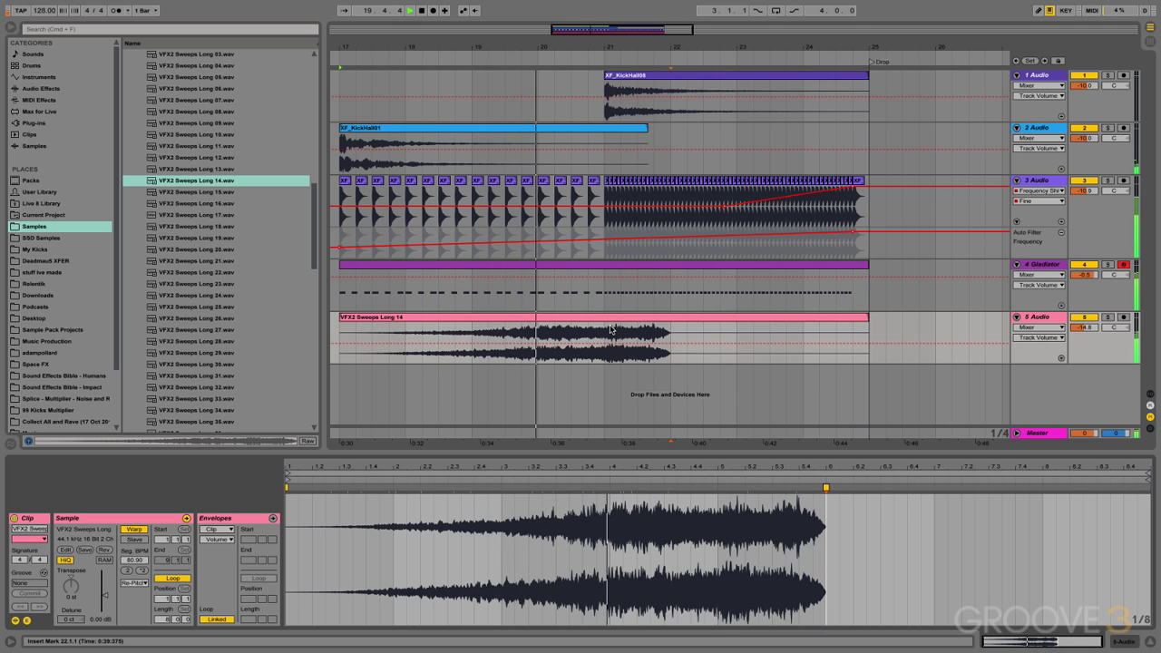
# - Delete the part of the long sweep clip from bar 21 onward and stop playback
pyautogui.moveTo(611, 330); pyautogui.dragTo(889, 331)
pyautogui.press('Delete')
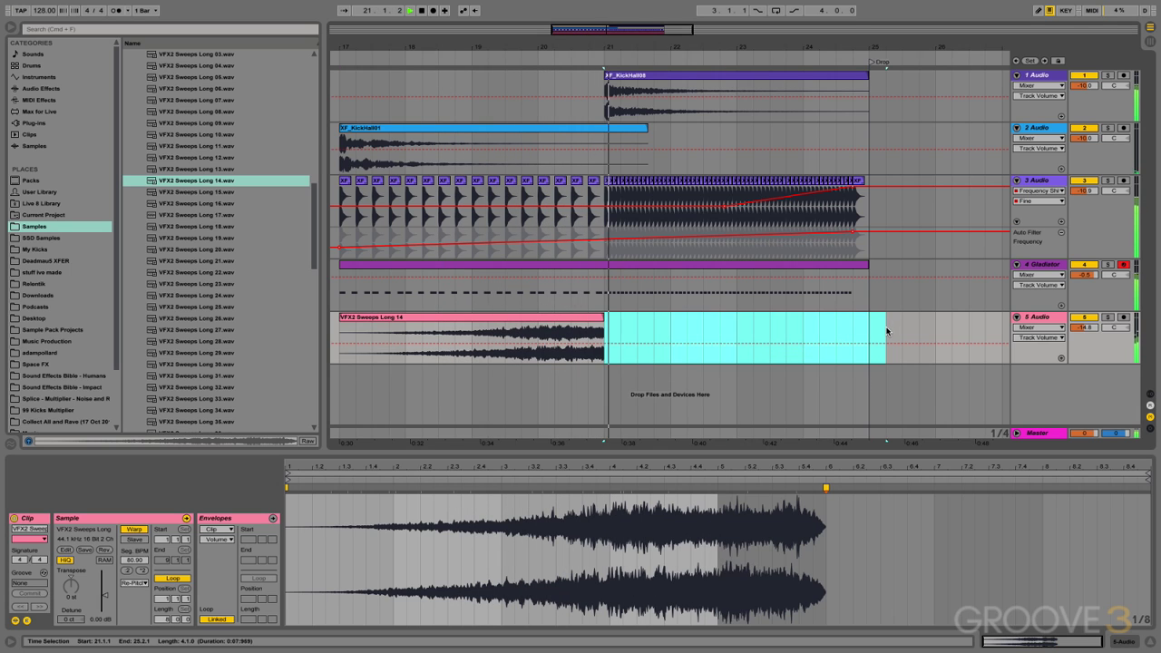
pyautogui.click(621, 332)
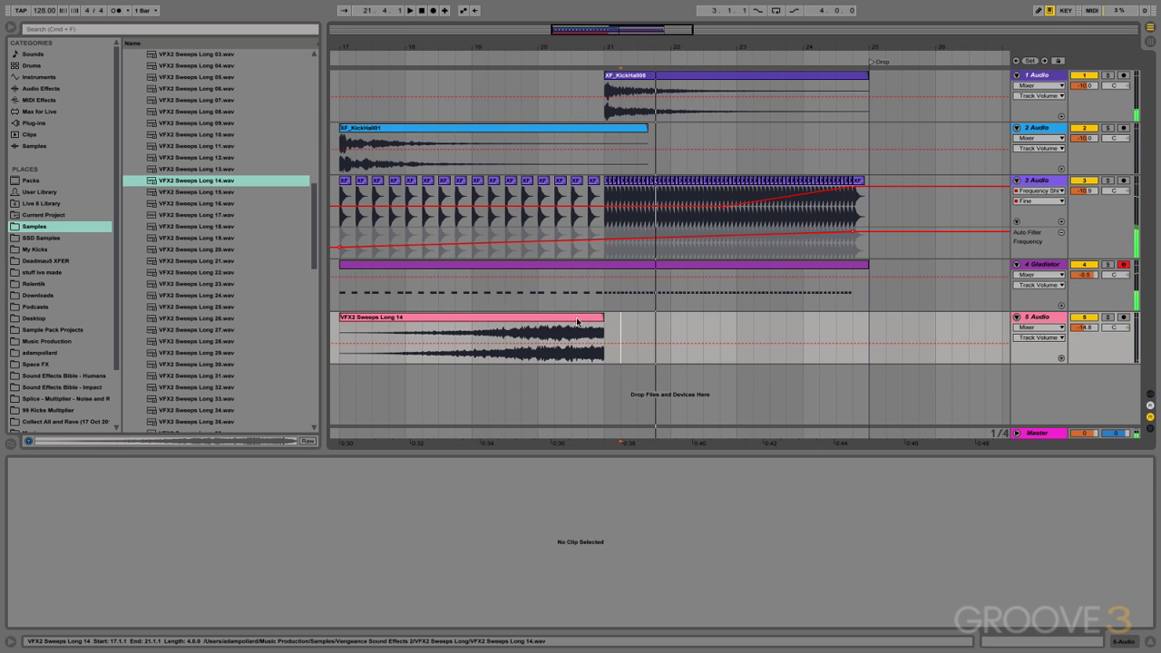
pyautogui.click(577, 321)
pyautogui.click(606, 327)
pyautogui.moveTo(608, 327); pyautogui.dragTo(731, 370)
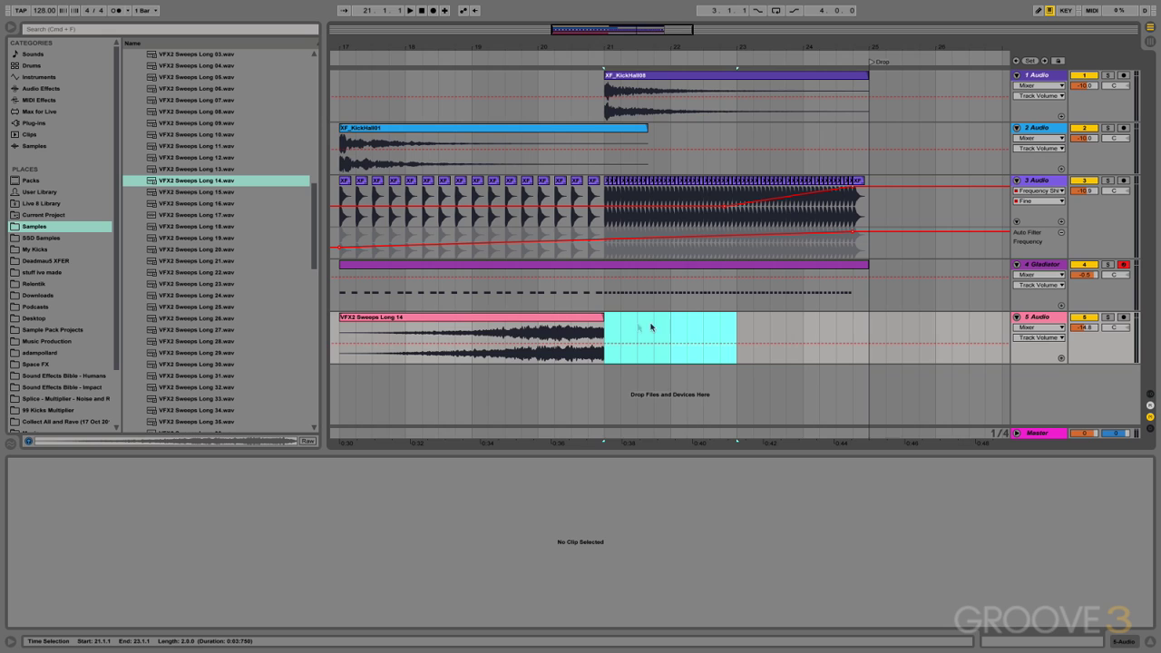
pyautogui.moveTo(736, 318); pyautogui.dragTo(867, 393)
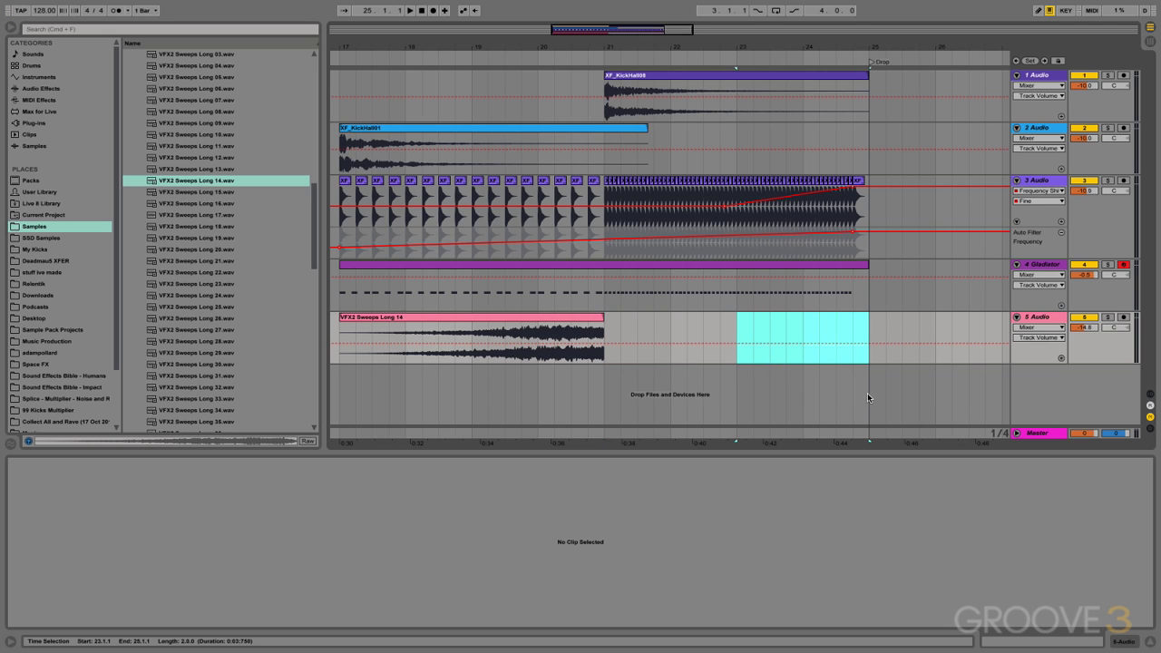
pyautogui.moveTo(739, 319); pyautogui.dragTo(859, 350)
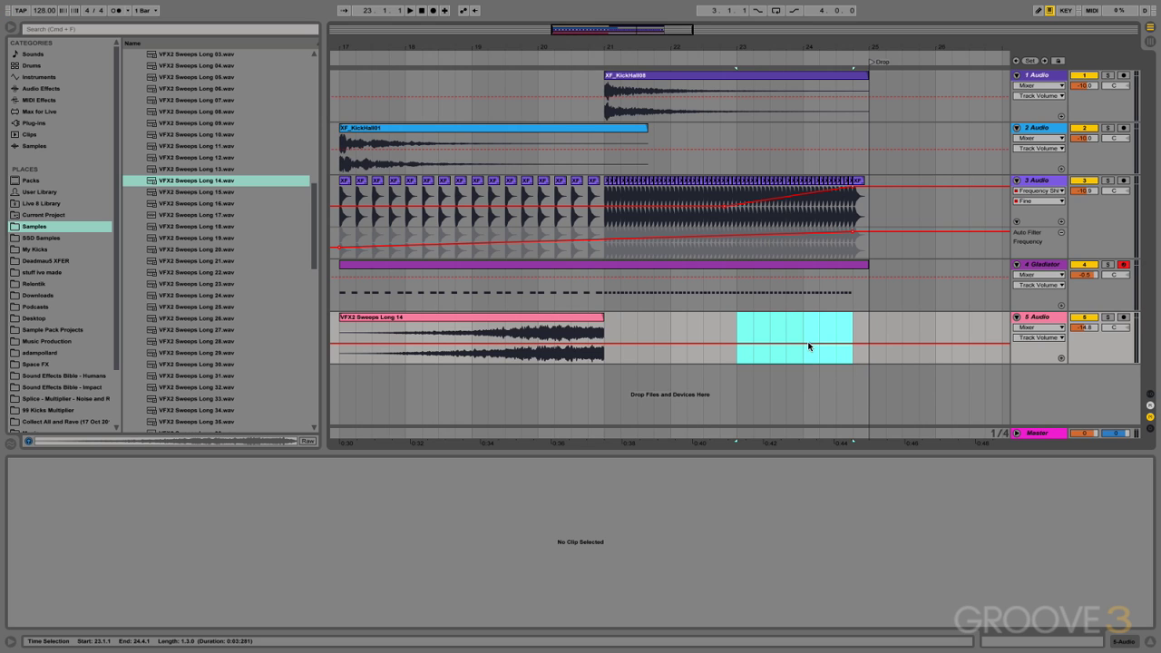
# - Browse the medium sweeps and place VFX2 Sweeps Medium 38.wav on a new audio track at bar 21
pyautogui.scroll(6, 206, 250)
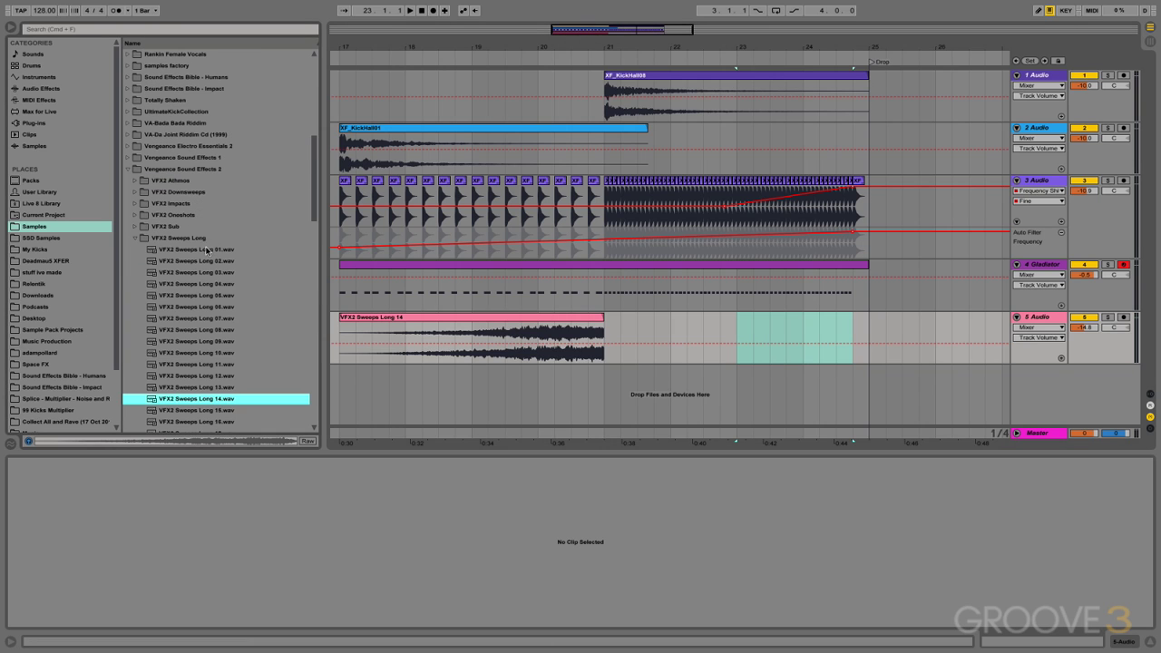
pyautogui.click(136, 237)
pyautogui.click(135, 250)
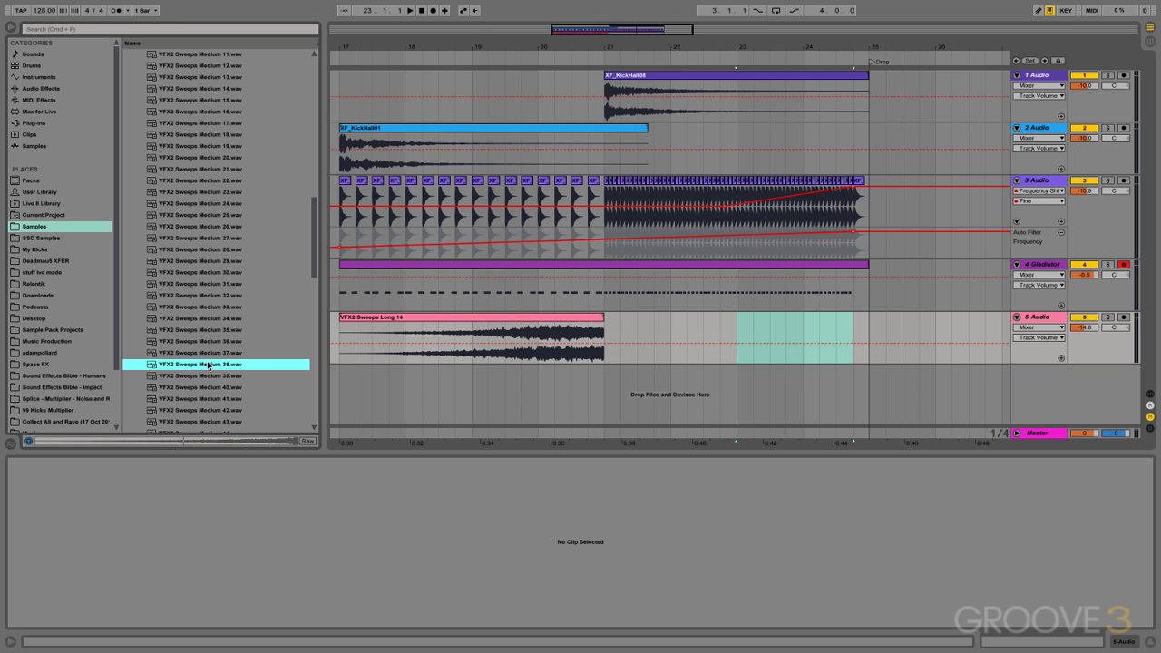
pyautogui.moveTo(207, 366); pyautogui.dragTo(611, 386)
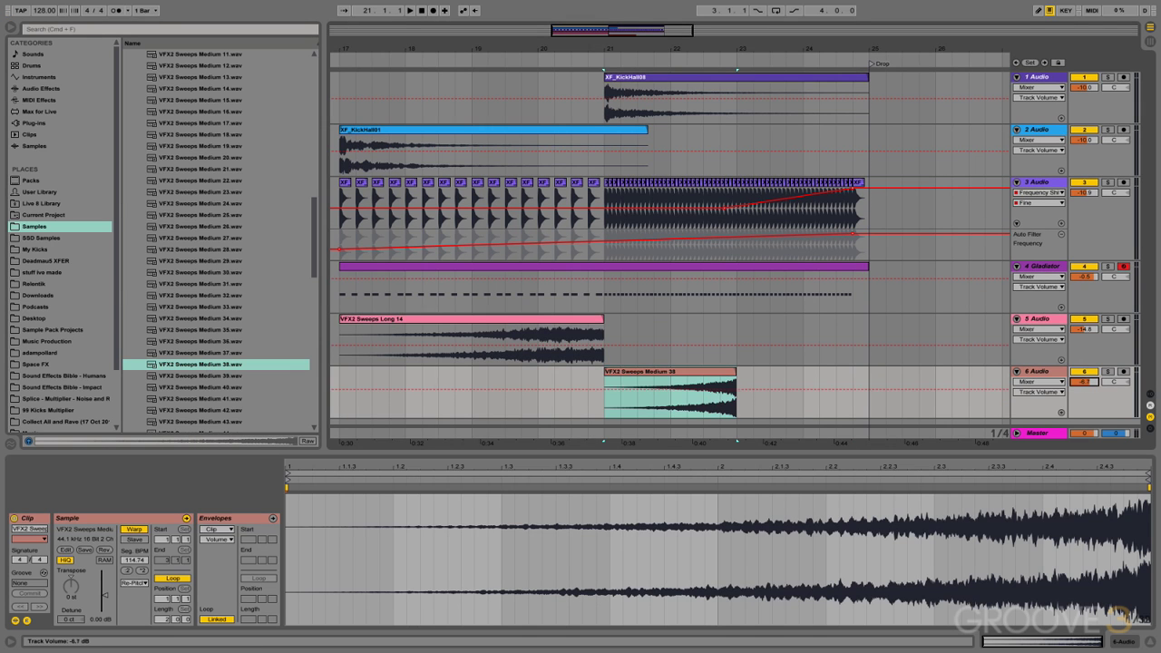
# - Play from bar 21 and lower the 6 Audio track's volume to blend in the medium sweep, stopping playback once it is set
pyautogui.press('space')
pyautogui.moveTo(1083, 382); pyautogui.dragTo(1083, 403)
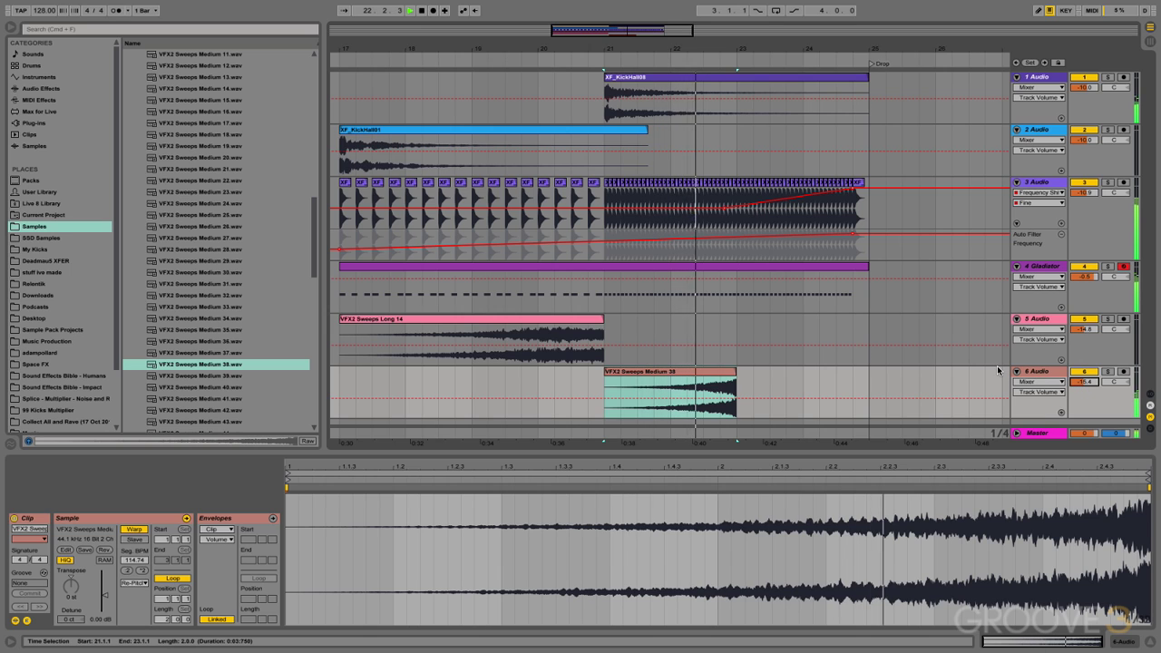
pyautogui.click(828, 372)
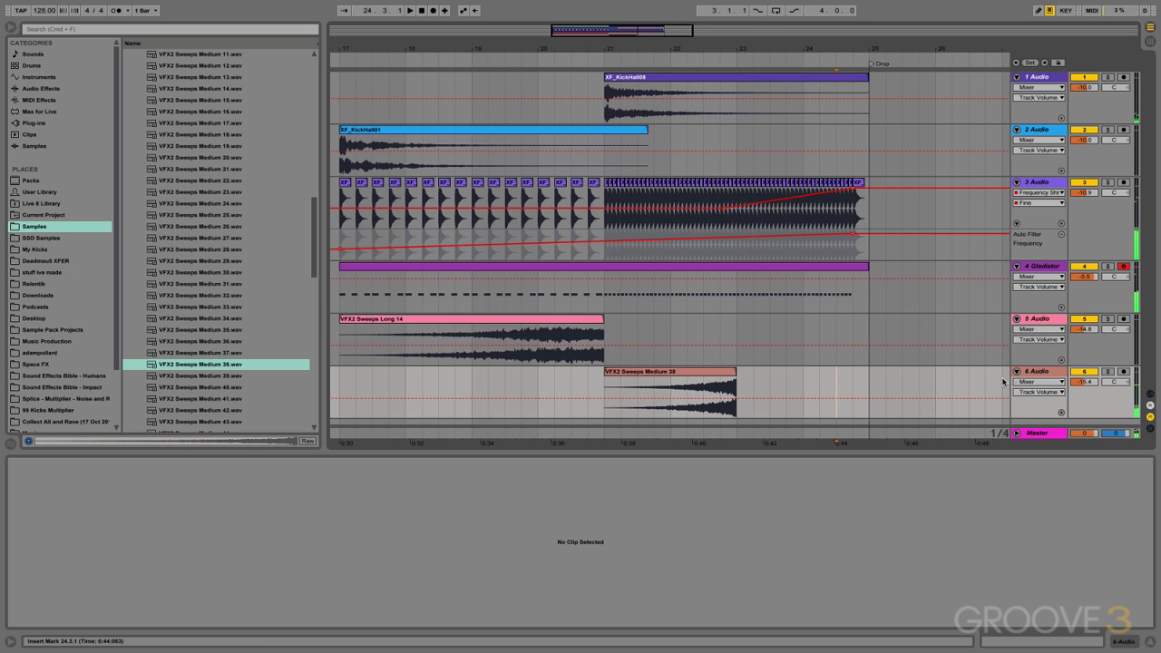
# - Enlarge the browser area and expand the Analog Drums Vol 1 folder in Samples to reach the VAD1 Open Hihats
pyautogui.moveTo(1005, 451); pyautogui.dragTo(1005, 506)
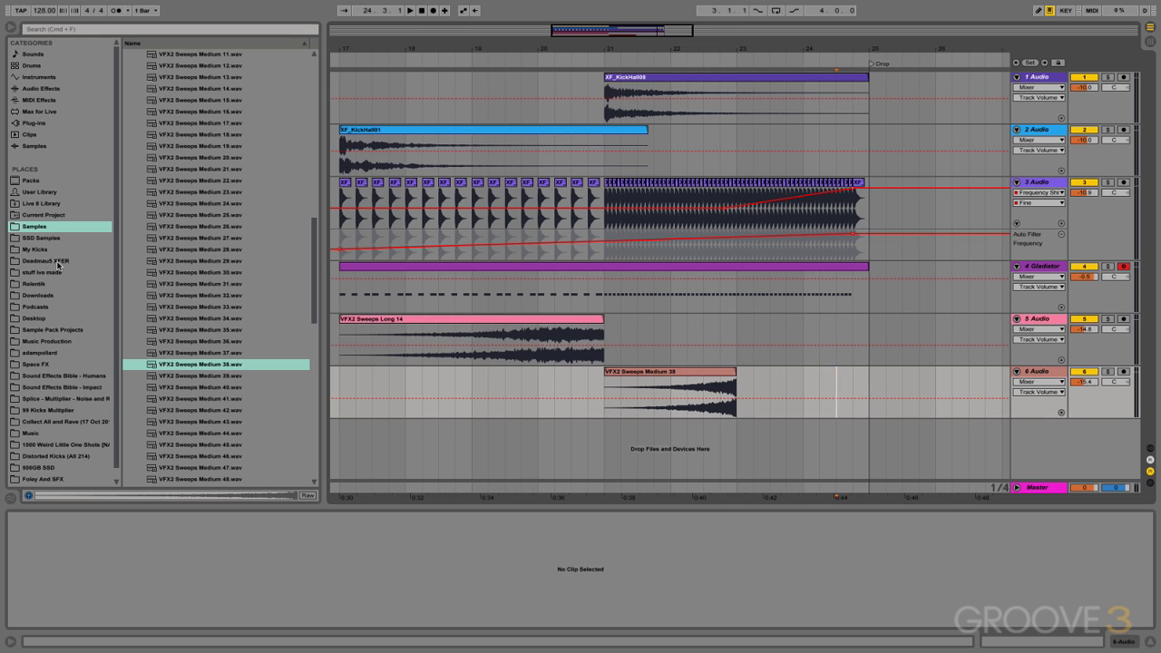
pyautogui.scroll(15, 171, 223)
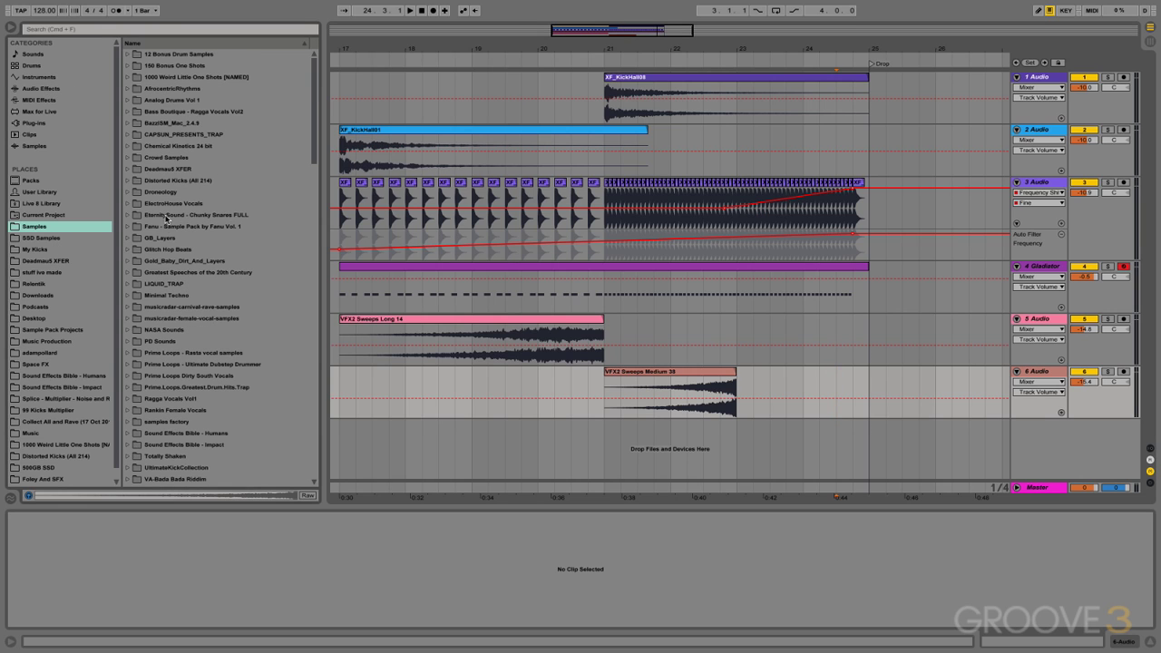
pyautogui.click(123, 101)
pyautogui.click(127, 100)
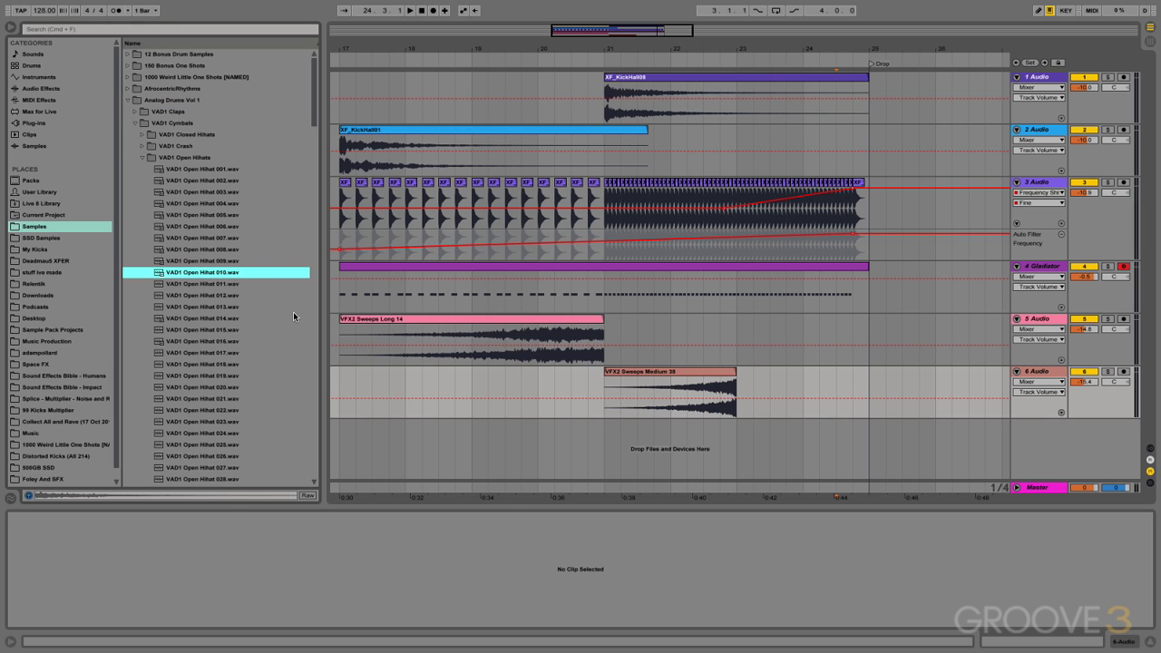
# - Audition the open hi-hats and place VAD1 Open Hihat 055.wav on a new audio track at bar 23
pyautogui.scroll(-6, 231, 398)
pyautogui.click(216, 397)
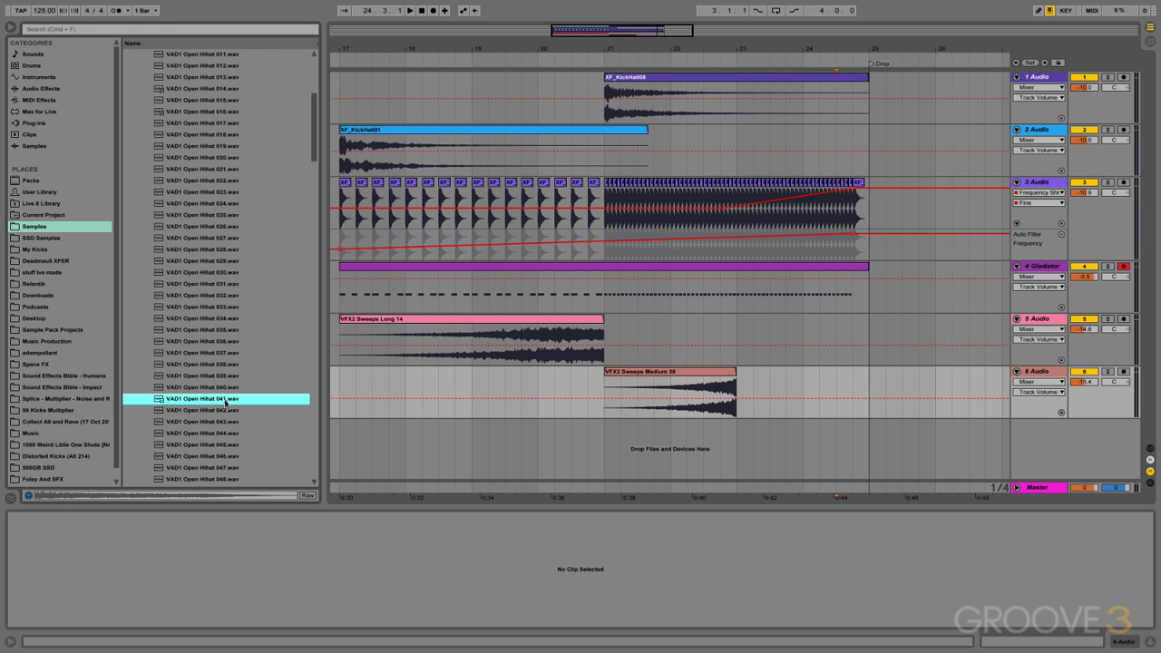
pyautogui.click(214, 434)
pyautogui.scroll(-3, 214, 435)
pyautogui.click(213, 410)
pyautogui.click(212, 444)
pyautogui.scroll(-6, 208, 393)
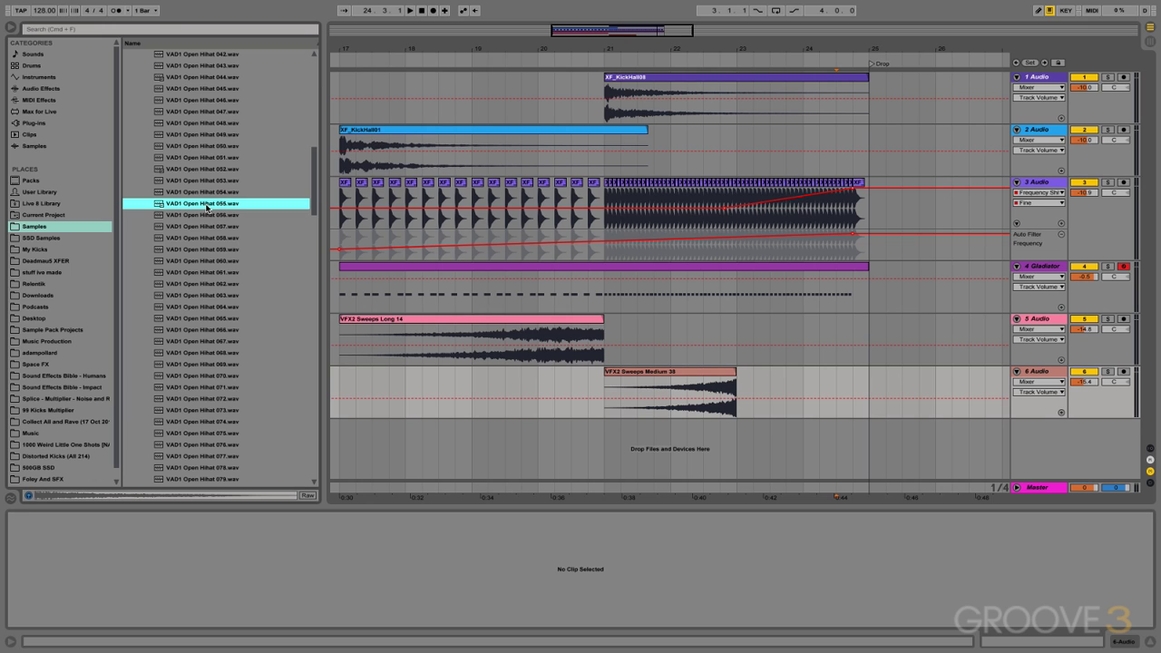
pyautogui.click(742, 425)
pyautogui.moveTo(744, 429); pyautogui.dragTo(744, 429)
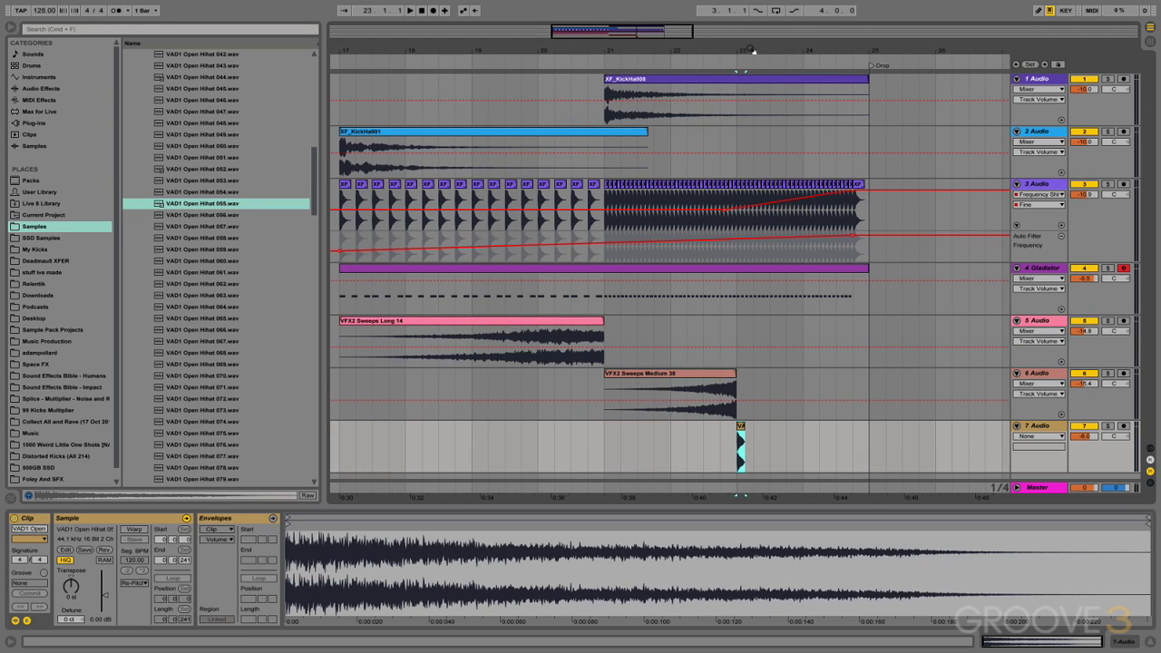
# - Select the first sixteenth note of the open hi-hat clip at bar 23 and duplicate it repeatedly up to 24.4.1
pyautogui.moveTo(758, 53); pyautogui.dragTo(760, 127)
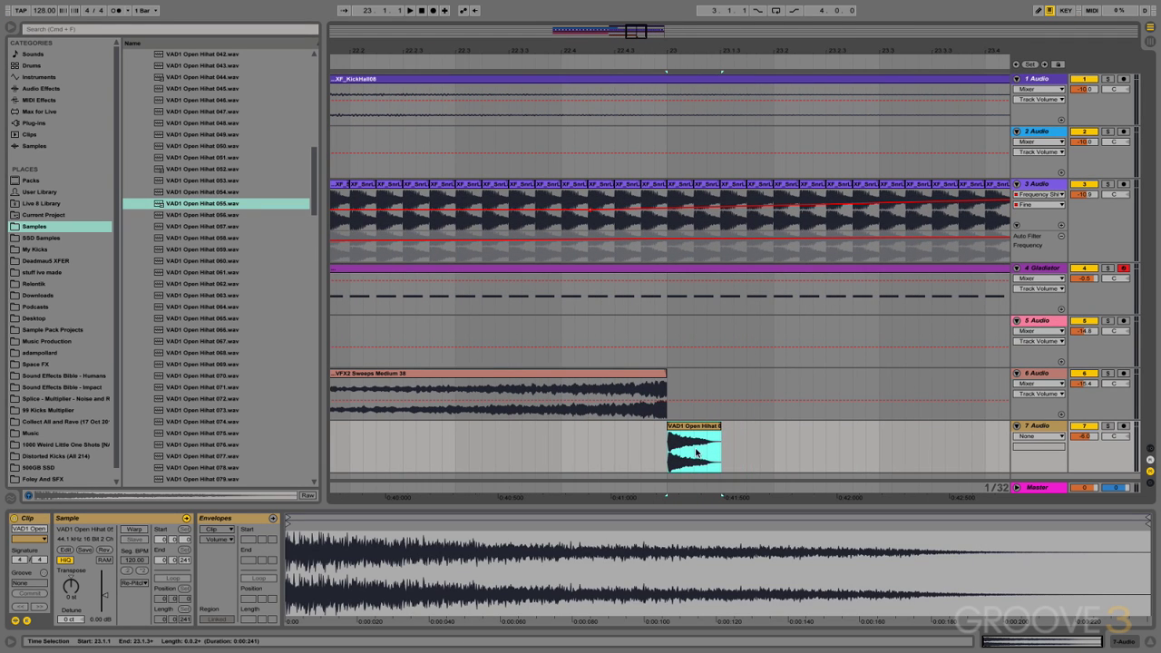
pyautogui.moveTo(689, 451); pyautogui.dragTo(667, 451)
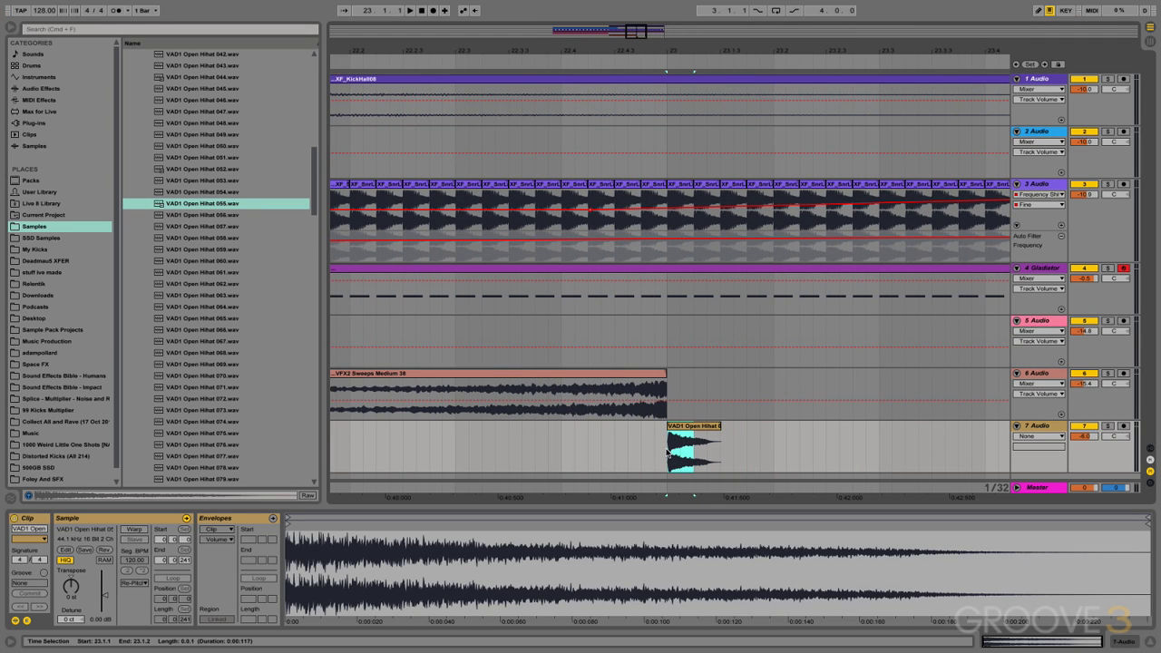
pyautogui.hotkey('ctrl', 'd')
pyautogui.hotkey('ctrl', 'd')
pyautogui.hotkey('ctrl', 'd')
pyautogui.hotkey('ctrl', 'd')
pyautogui.hotkey('ctrl', 'd')
pyautogui.hotkey('ctrl', 'd')
pyautogui.hotkey('ctrl', 'd')
pyautogui.hotkey('ctrl', 'd')
pyautogui.hotkey('ctrl', 'd')
pyautogui.hotkey('ctrl', 'd')
pyautogui.hotkey('ctrl', 'd')
pyautogui.hotkey('ctrl', 'd')
pyautogui.hotkey('ctrl', 'd')
pyautogui.hotkey('ctrl', 'd')
pyautogui.hotkey('ctrl', 'd')
pyautogui.hotkey('ctrl', 'd')
pyautogui.hotkey('ctrl', 'd')
pyautogui.hotkey('ctrl', 'd')
pyautogui.hotkey('ctrl', 'd')
pyautogui.hotkey('ctrl', 'd')
# - Play the hi-hat roll from bar 23 and set the 7 Audio track's volume to -11.2 dB
pyautogui.moveTo(1084, 437); pyautogui.dragTo(1084, 443)
pyautogui.moveTo(779, 50); pyautogui.dragTo(778, 23)
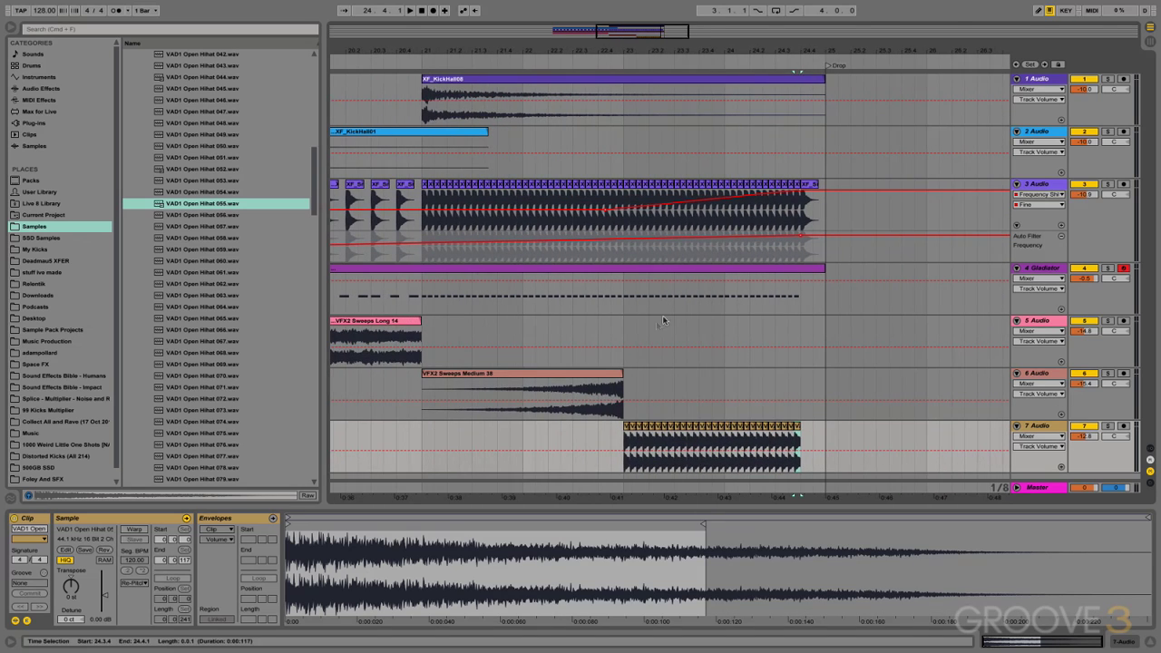
pyautogui.click(632, 393)
pyautogui.press('space')
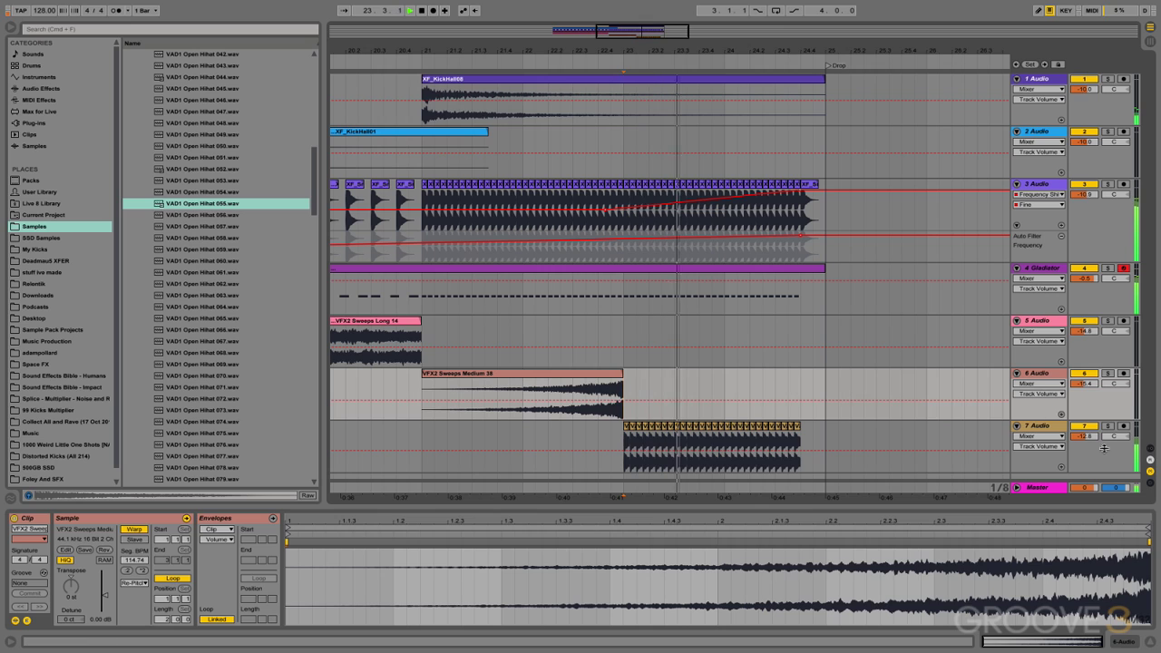
pyautogui.moveTo(1084, 439); pyautogui.dragTo(1085, 432)
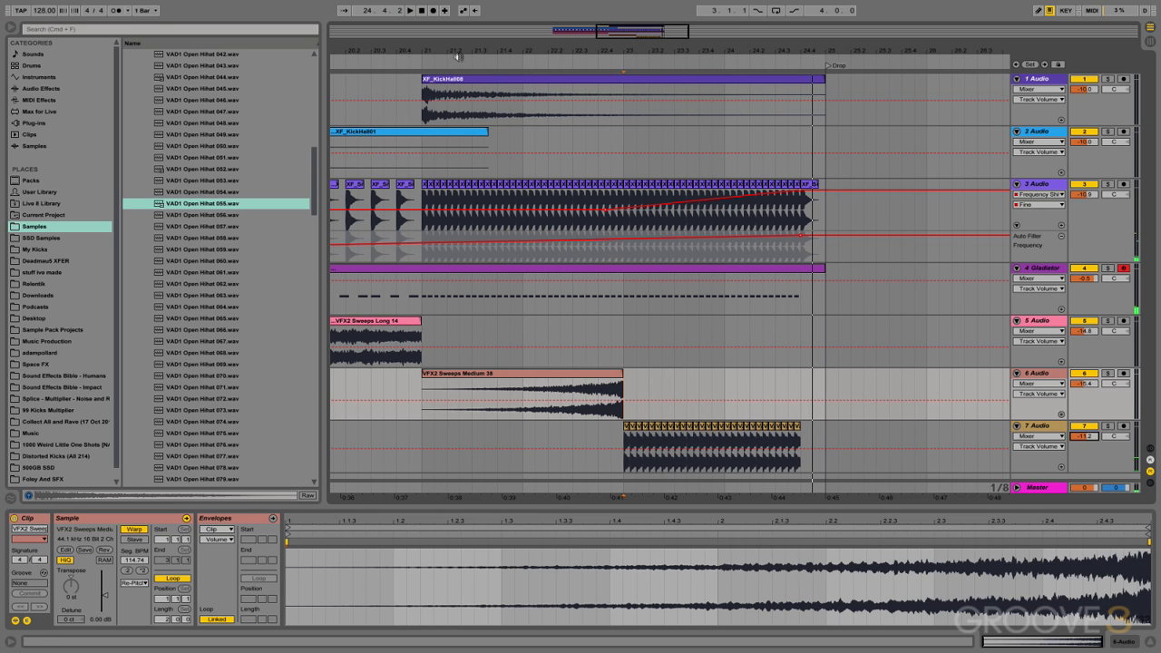
# - Show the 4 Gladiator track's devices and add an Auto Filter after the Gladiator instrument
pyautogui.moveTo(456, 53); pyautogui.dragTo(456, 43)
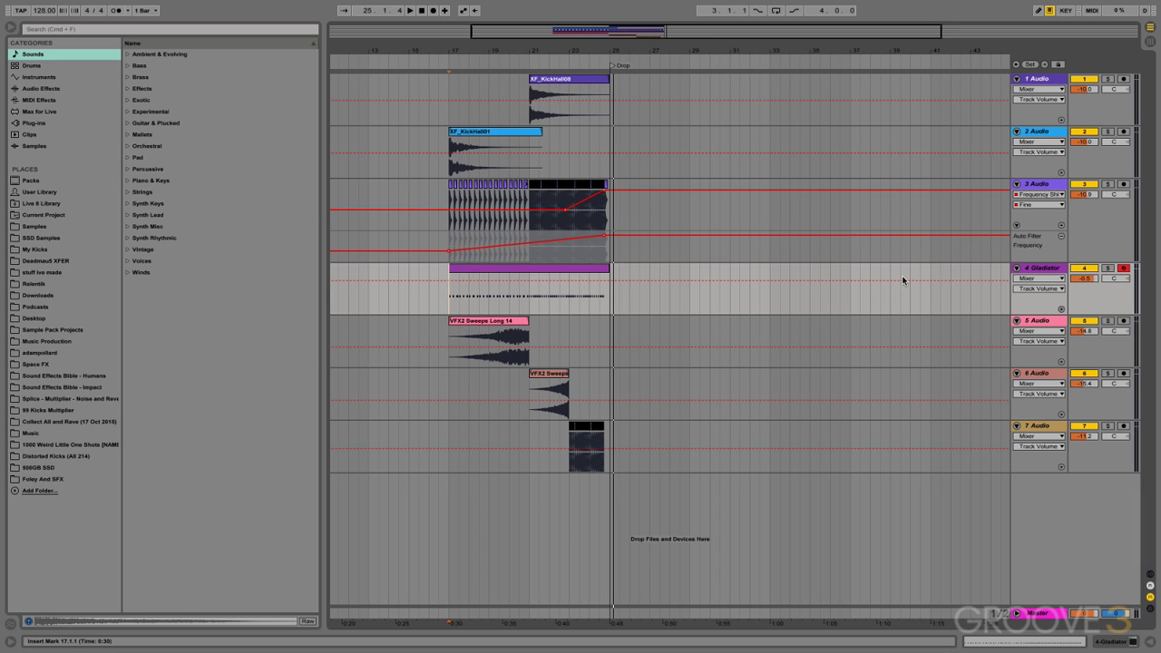
pyautogui.click(1040, 192)
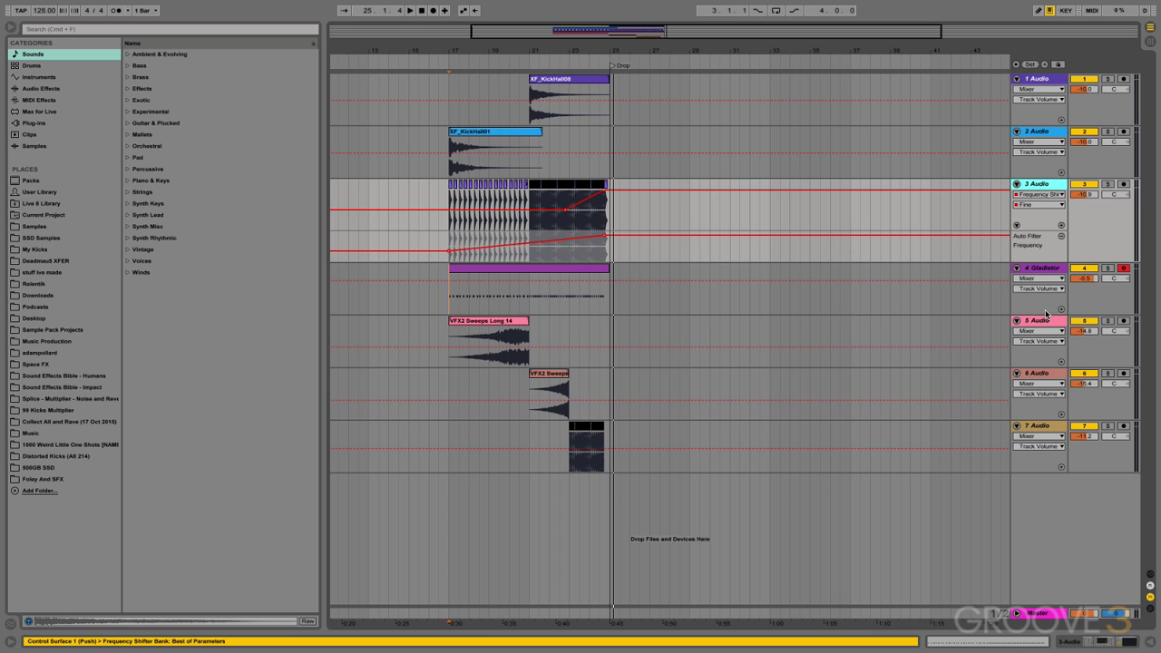
pyautogui.click(1034, 272)
pyautogui.doubleClick(1034, 272)
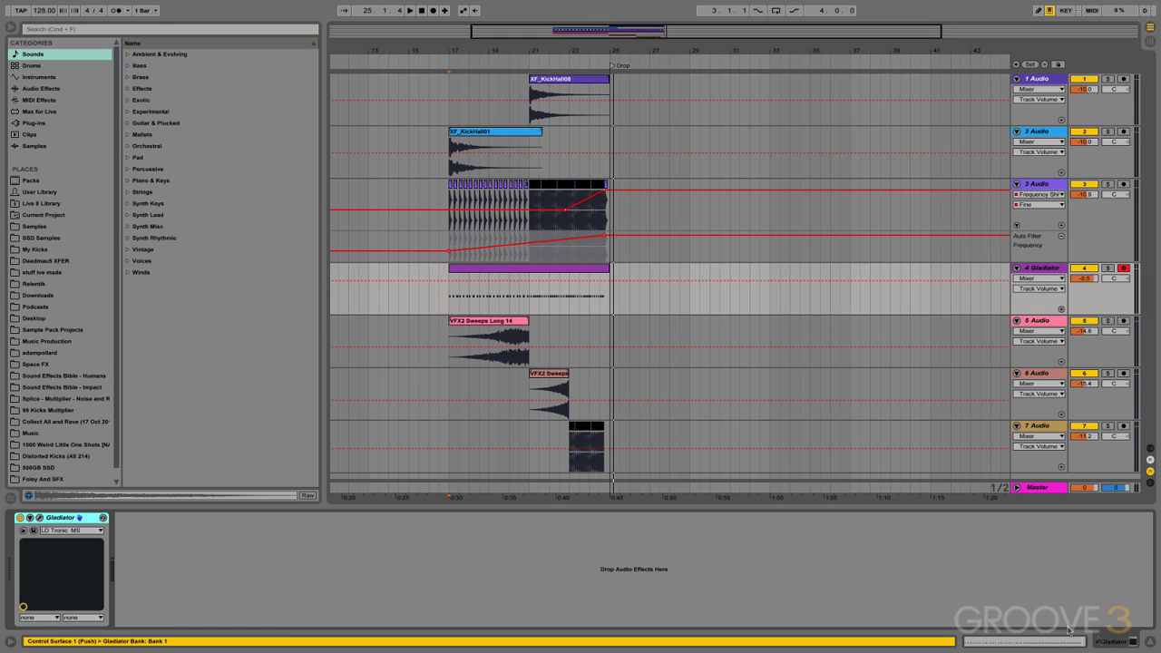
pyautogui.click(42, 88)
pyautogui.moveTo(142, 80); pyautogui.dragTo(146, 544)
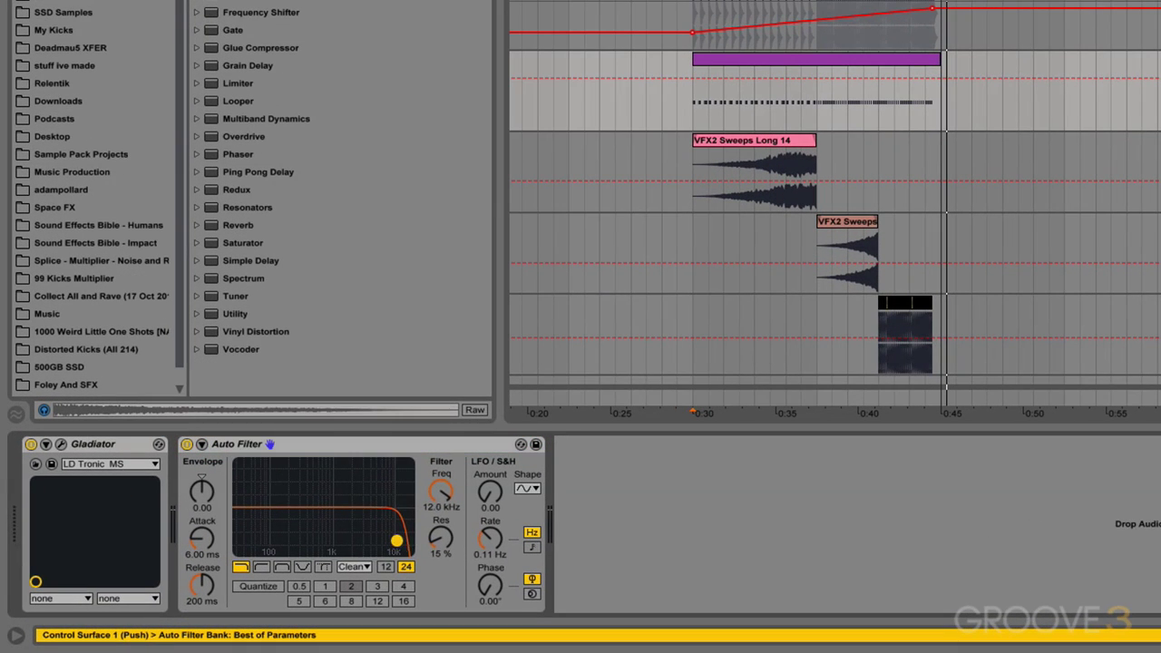
# - Automate the Gladiator's Auto Filter frequency and clean up its breakpoints into two rising ramps, bars 17 to 21 and 21 to 25
pyautogui.moveTo(396, 541); pyautogui.dragTo(329, 533)
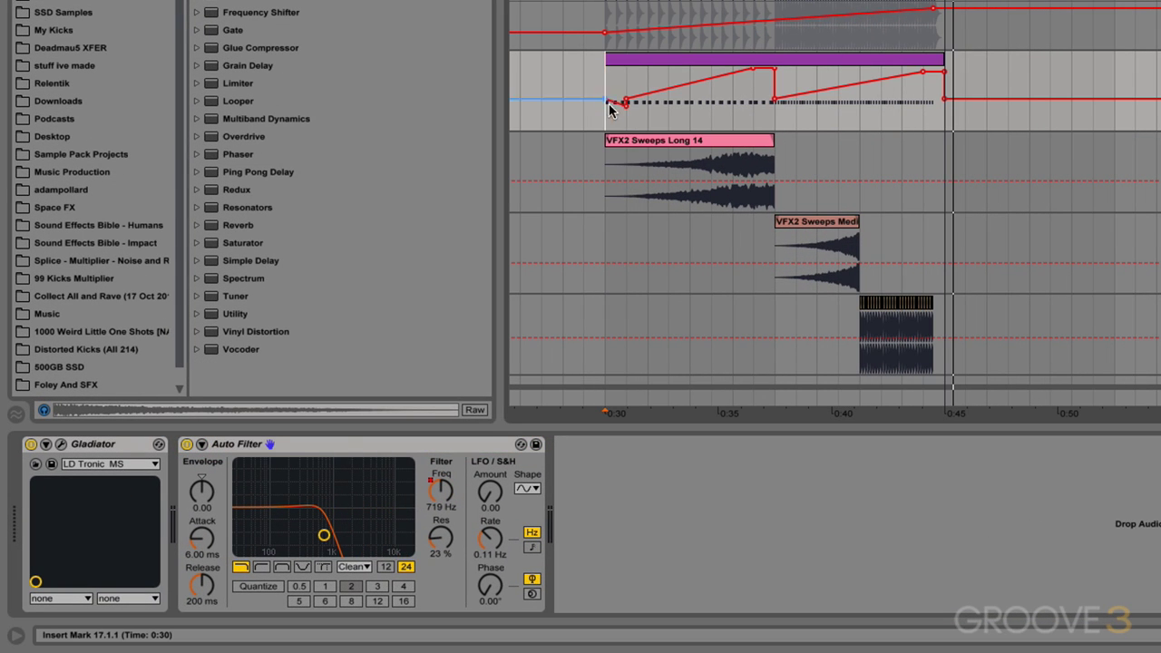
pyautogui.click(626, 106)
pyautogui.click(626, 99)
pyautogui.moveTo(605, 100); pyautogui.dragTo(605, 90)
pyautogui.click(755, 69)
pyautogui.moveTo(771, 70); pyautogui.dragTo(771, 80)
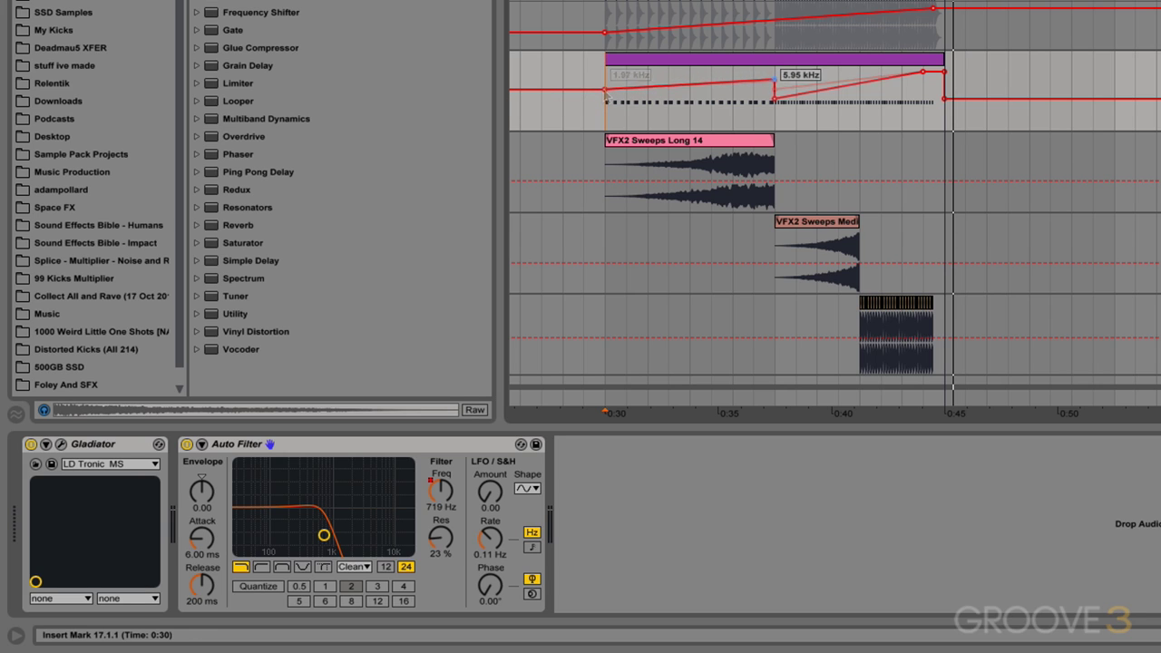
pyautogui.moveTo(604, 90); pyautogui.dragTo(604, 98)
pyautogui.moveTo(774, 98); pyautogui.dragTo(774, 97)
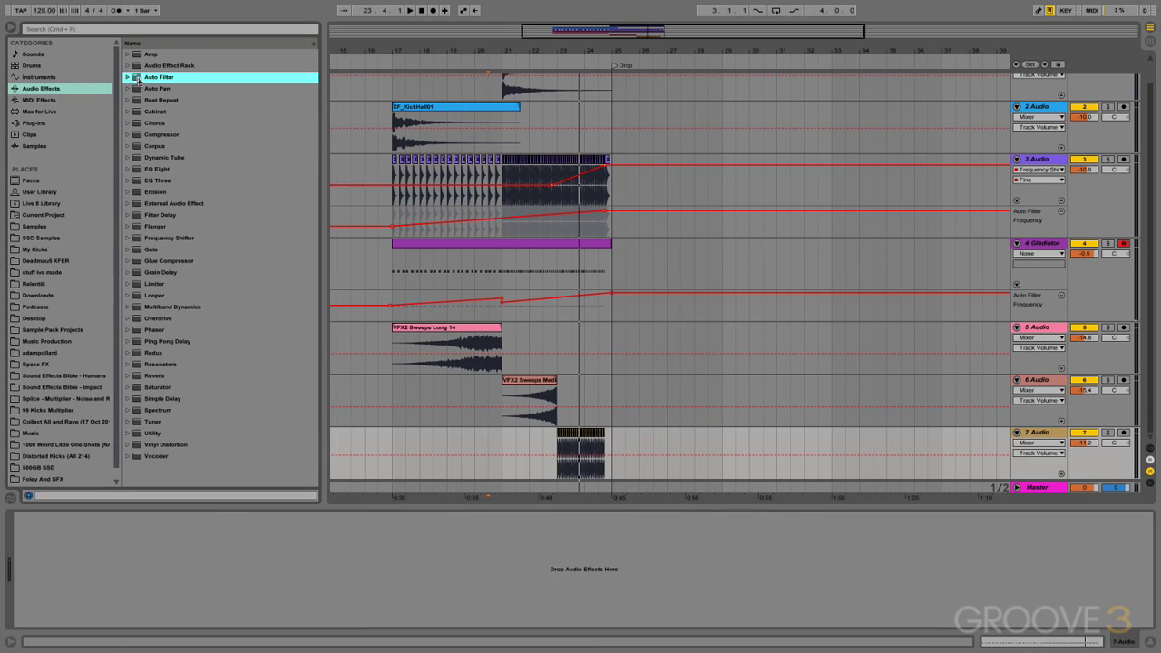
# - Add an Auto Filter to the 7 Audio track and automate its frequency to rise gently across the hi-hat roll
pyautogui.moveTo(159, 77); pyautogui.dragTo(165, 580)
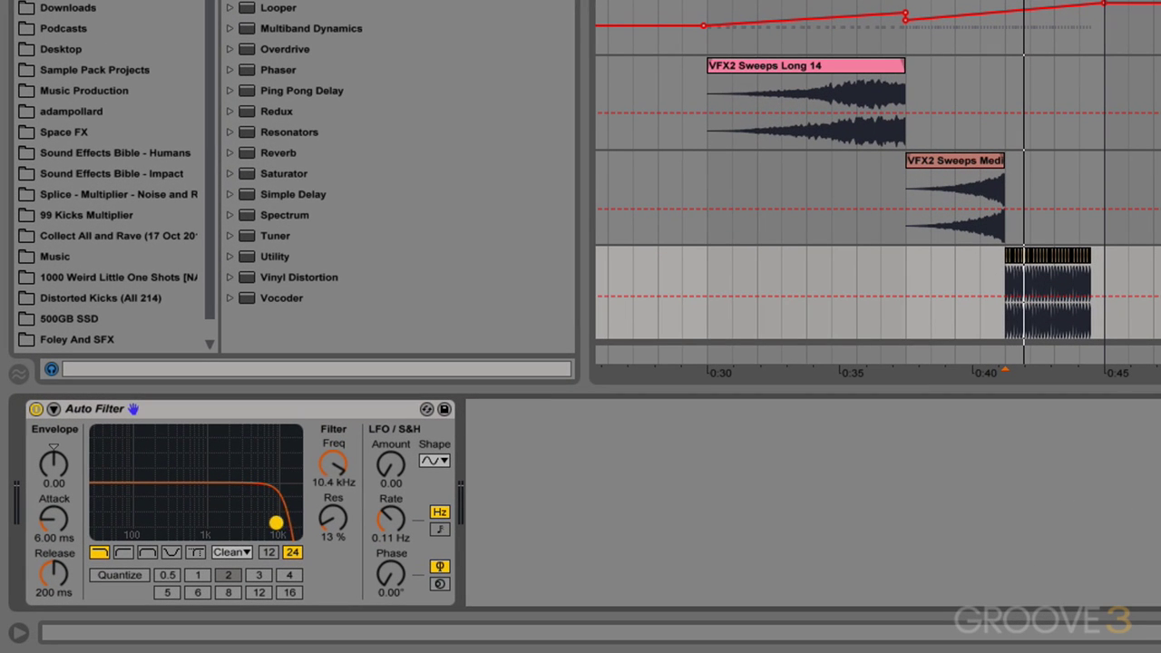
pyautogui.click(1005, 277)
pyautogui.moveTo(1091, 277); pyautogui.dragTo(1092, 267)
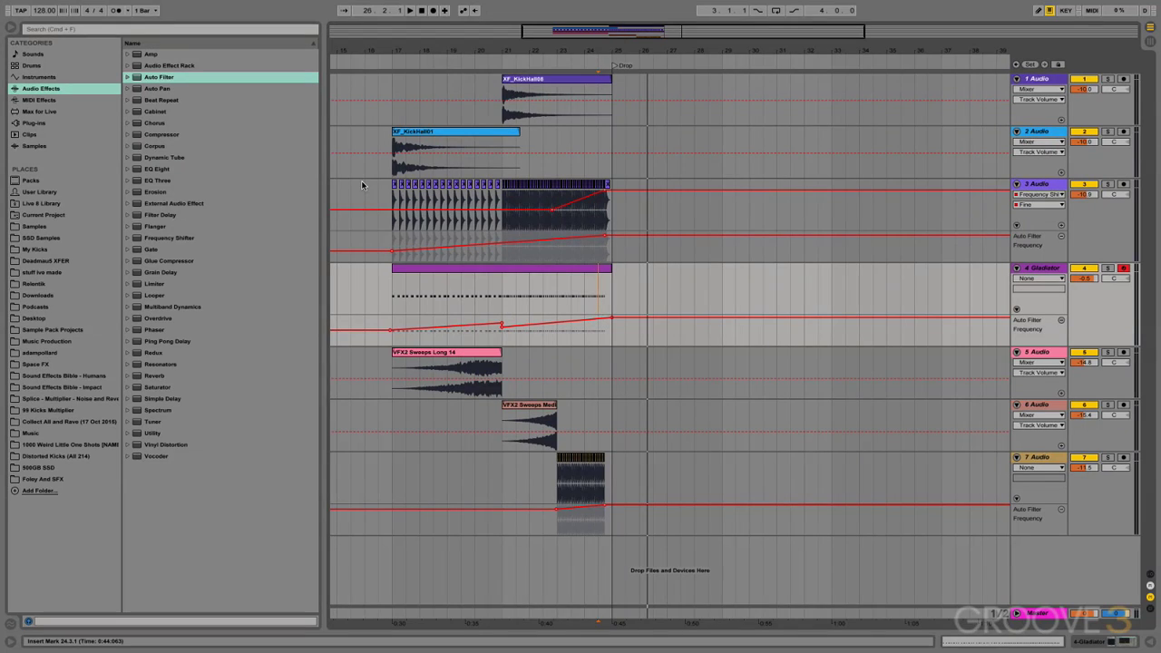
# - Play the whole build-up from bar 16 through the drop marker at bar 25, and stop playback
pyautogui.click(364, 187)
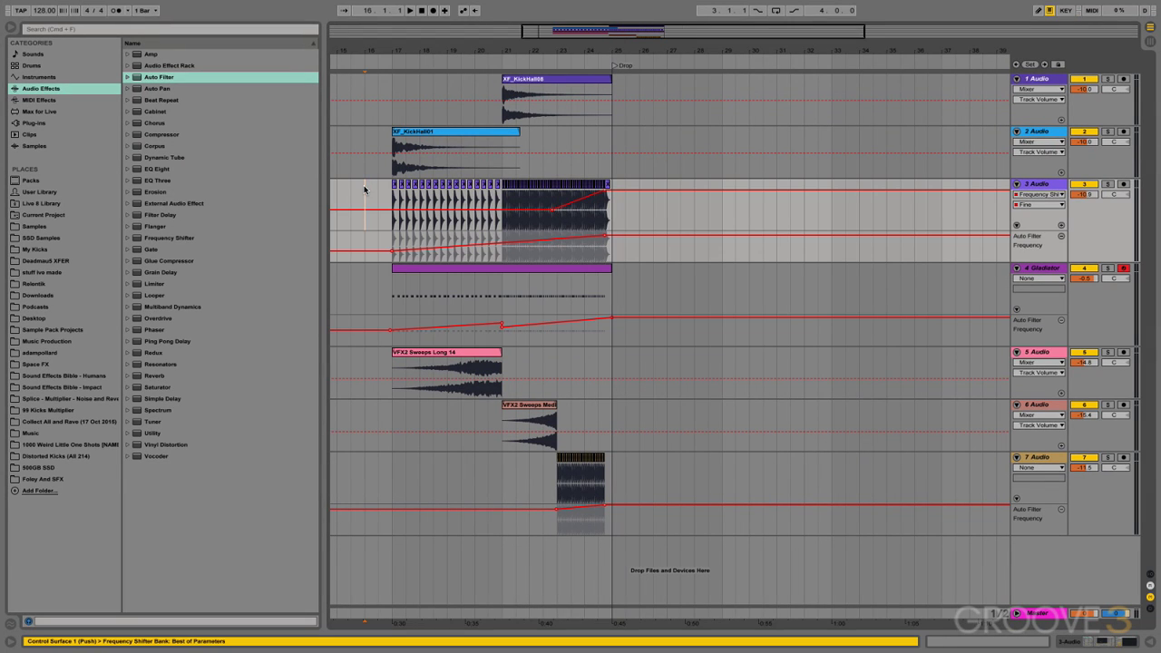
pyautogui.press('space')
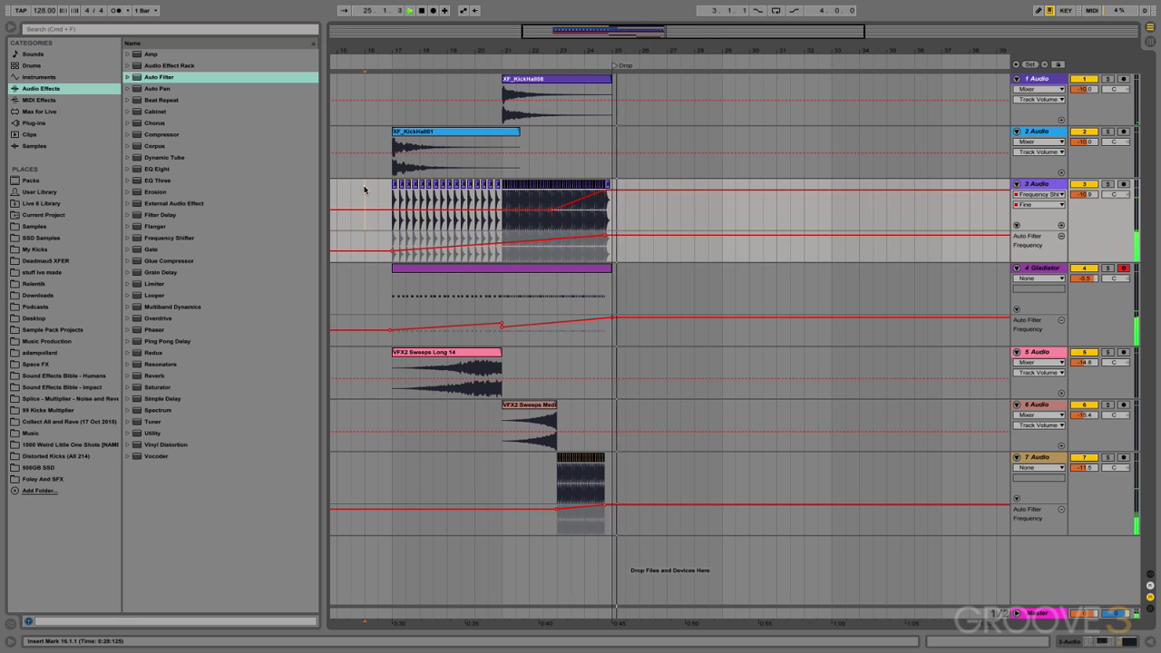
pyautogui.press('space')
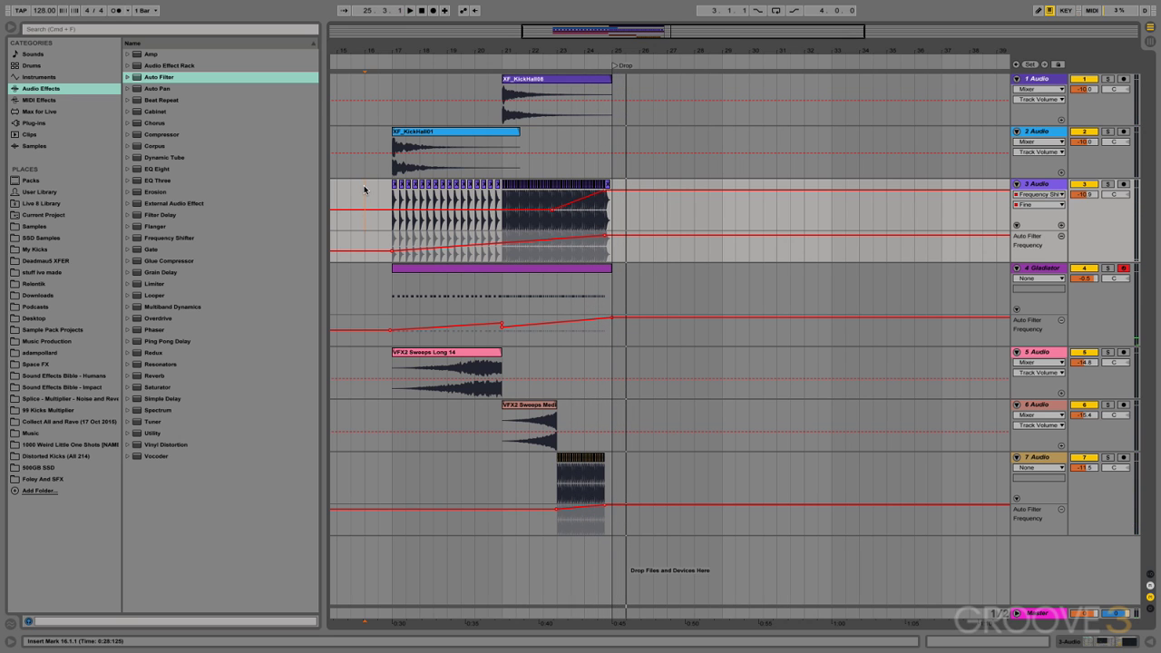